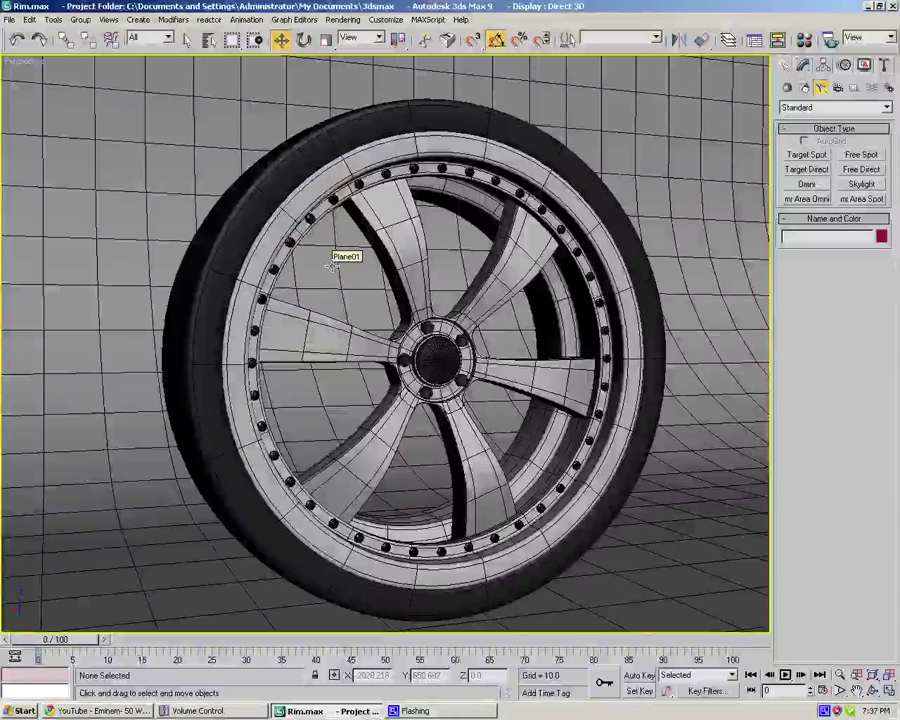
Hide the backdrop plane behind the wheel while working in the Right view.
middle_drag(343, 276, 322, 271)
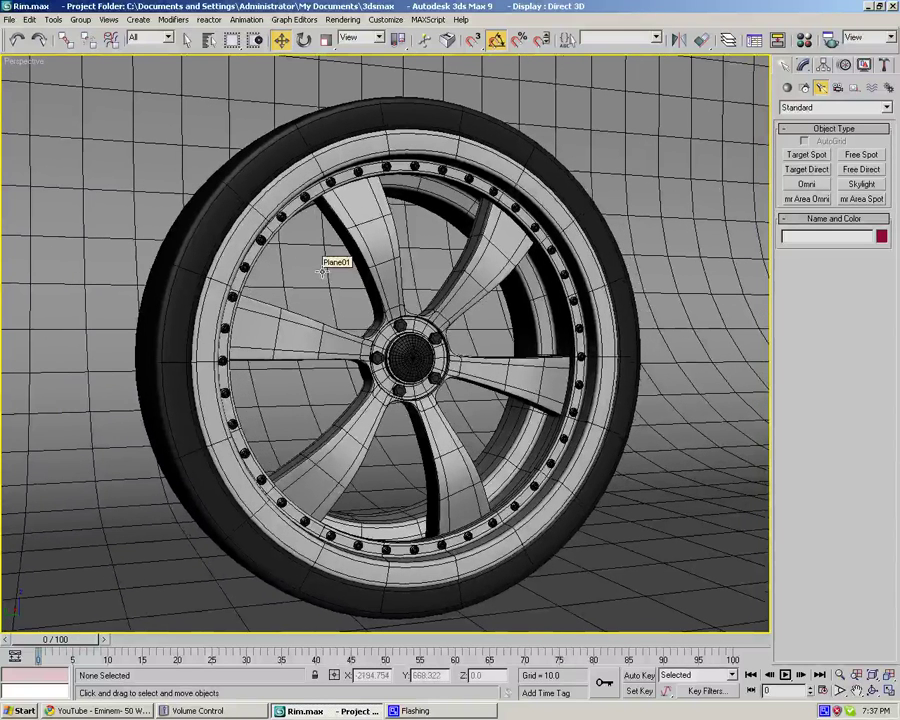
key(f)
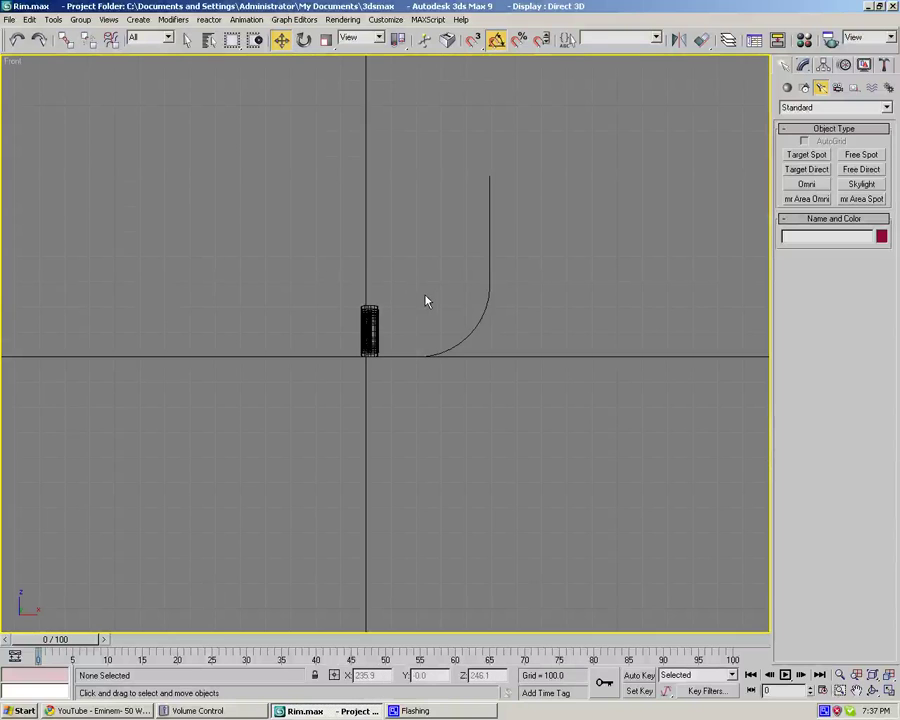
key(r)
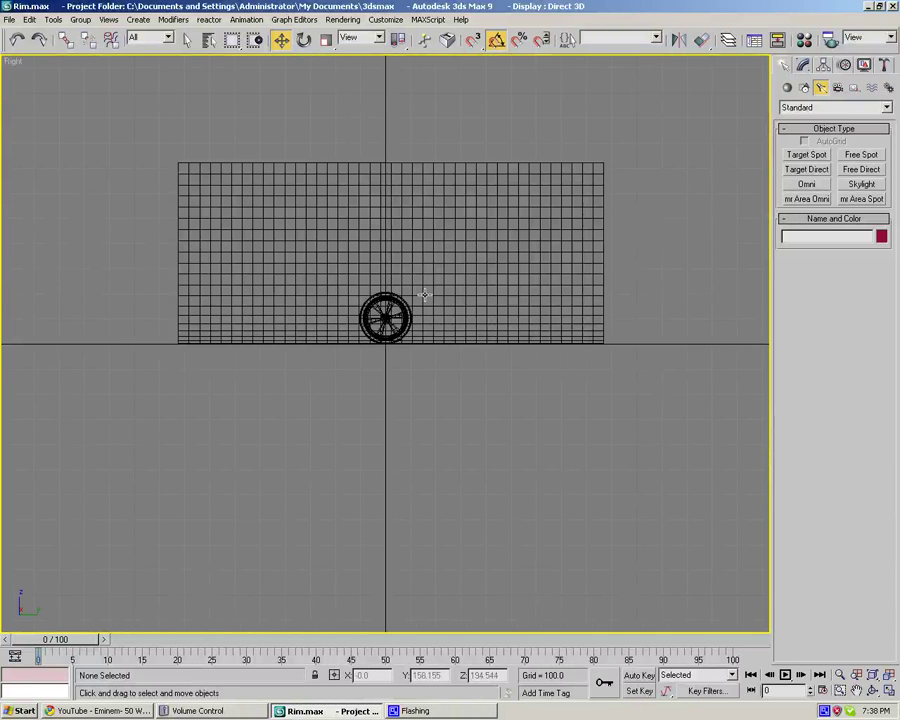
scroll(424, 295, up, 6)
click(499, 266)
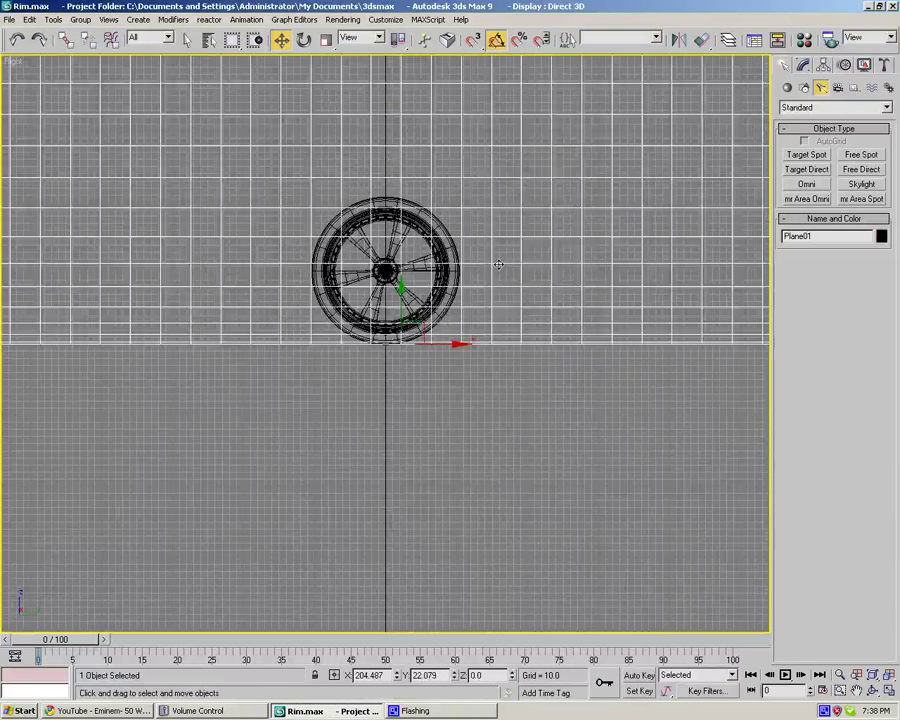
right_click(498, 261)
click(520, 222)
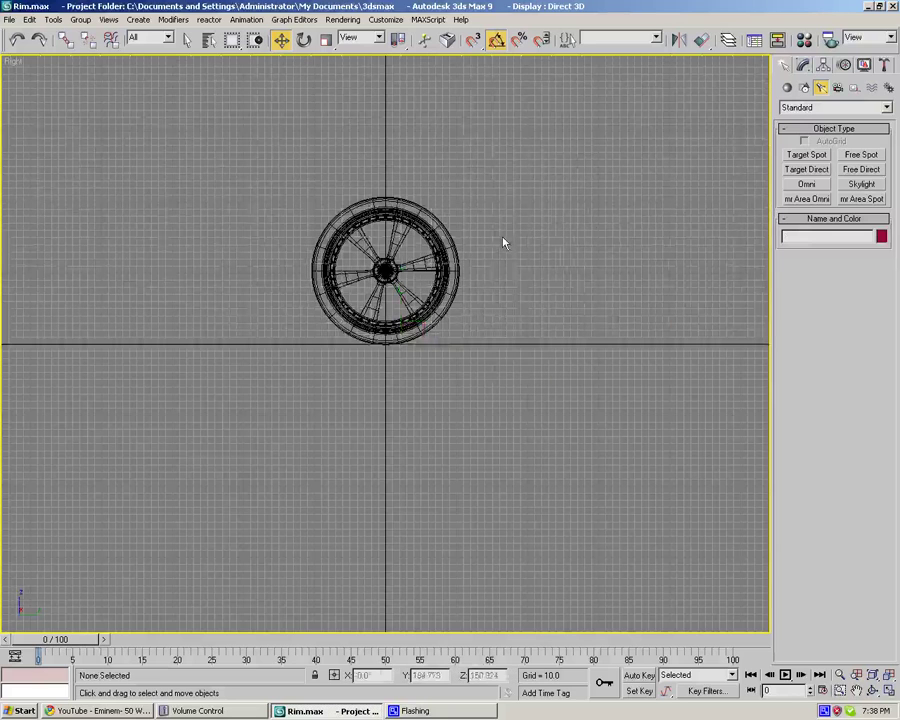
Display the wheel shaded with edged faces and show its bolted front side in the Left view.
key(F3)
scroll(503, 242, up, 5)
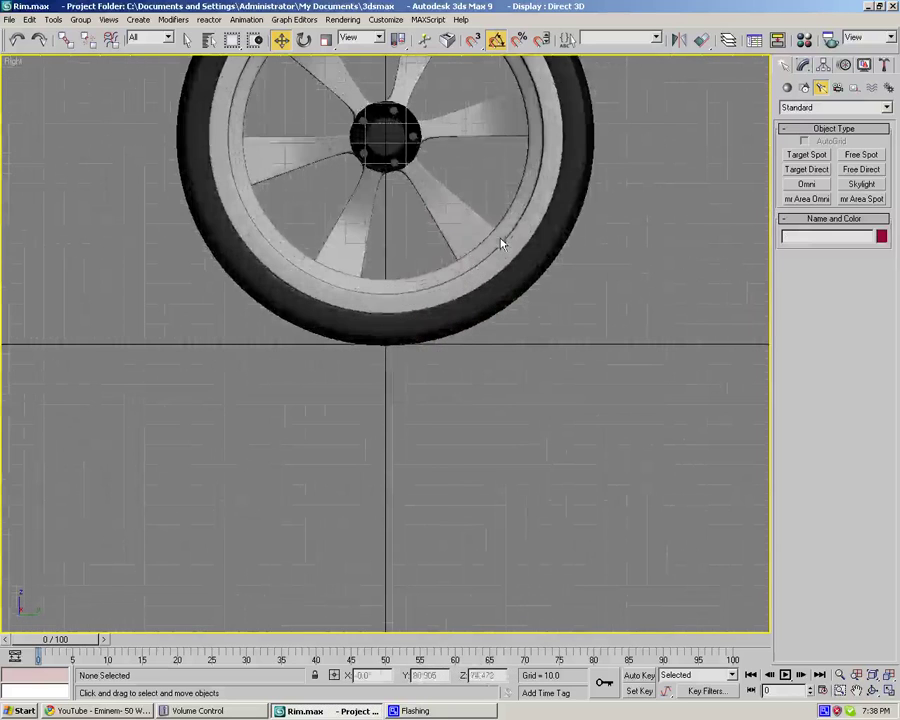
key(F4)
middle_drag(542, 216, 557, 394)
scroll(568, 372, up, 2)
middle_drag(532, 301, 528, 330)
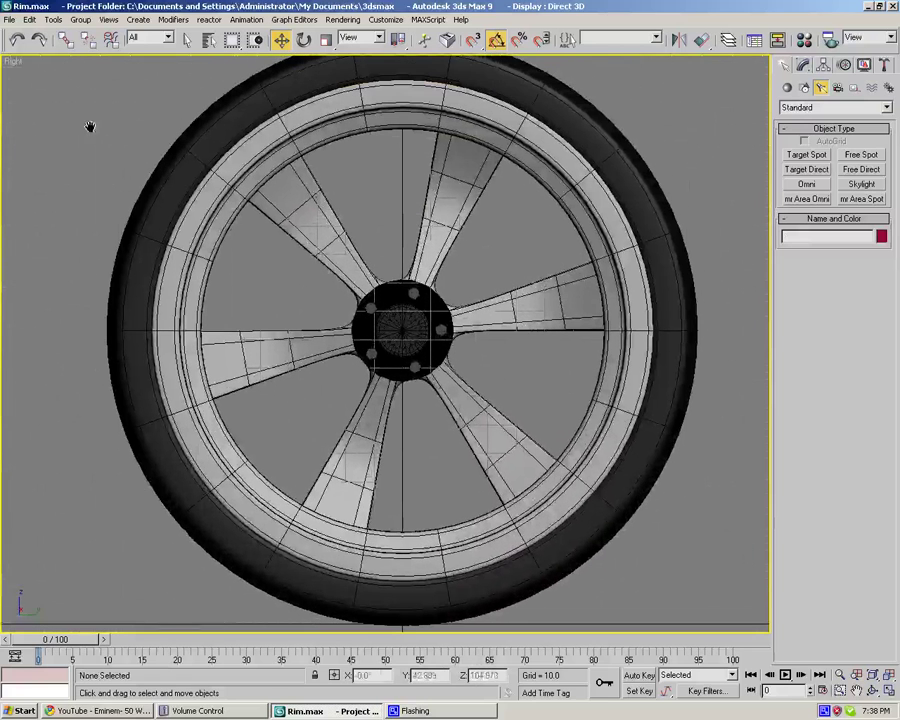
right_click(12, 61)
mouse_move(60, 68)
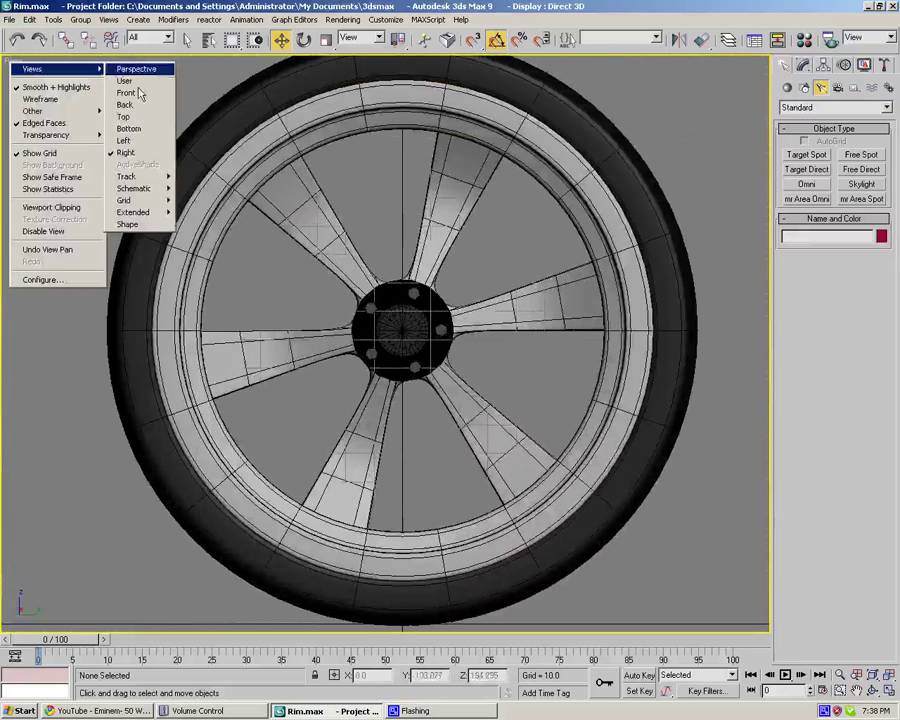
click(137, 146)
middle_drag(446, 265, 458, 349)
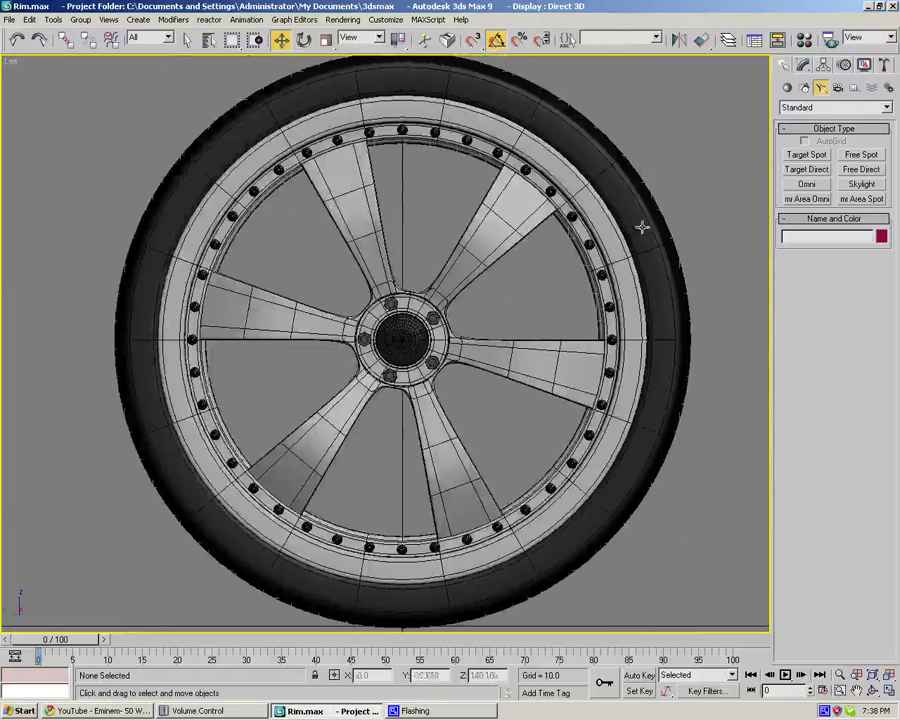
Draw two concentric circle splines centred on the wheel hub, with radii of about 60.24 and 39.84.
click(804, 89)
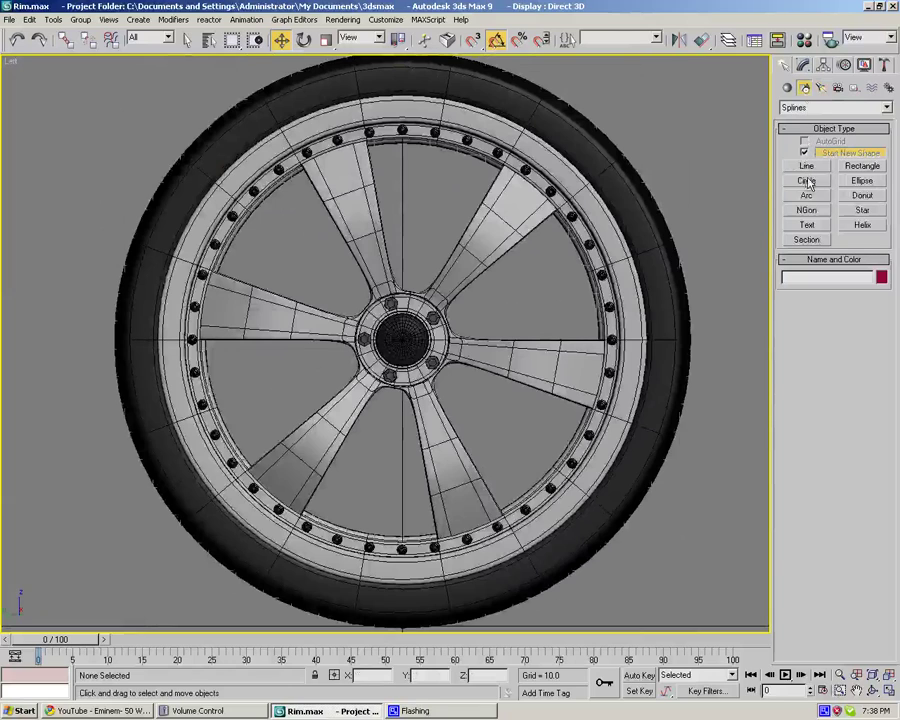
click(807, 181)
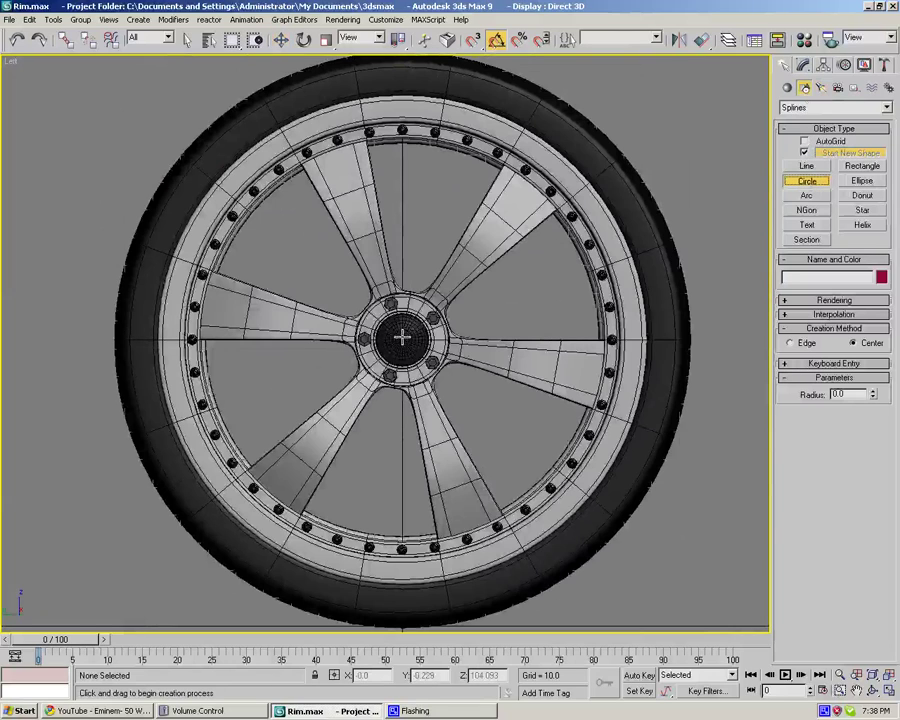
drag(402, 338, 480, 484)
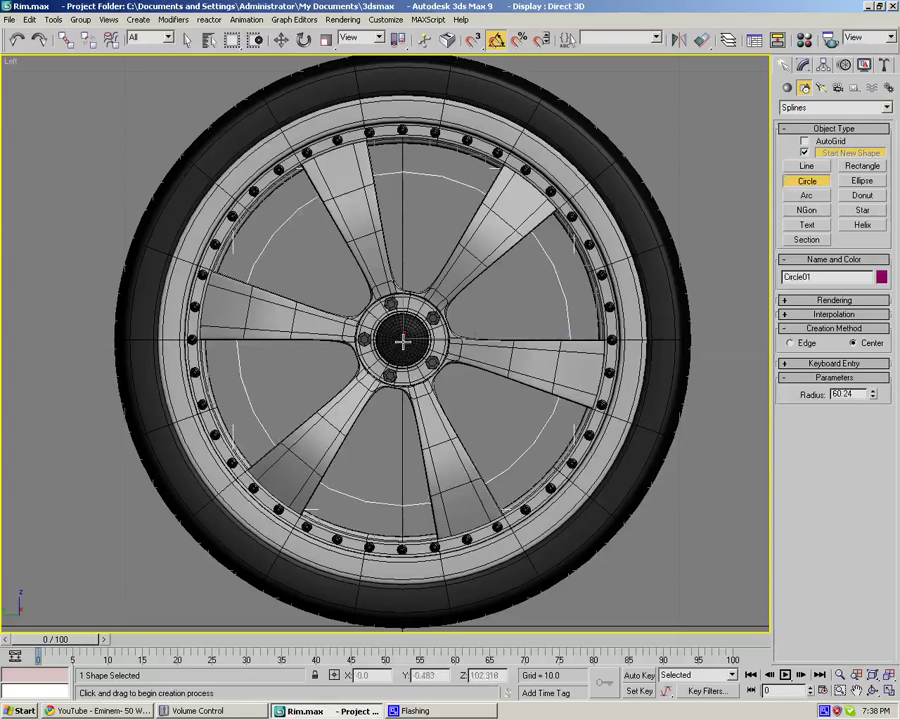
drag(402, 340, 443, 441)
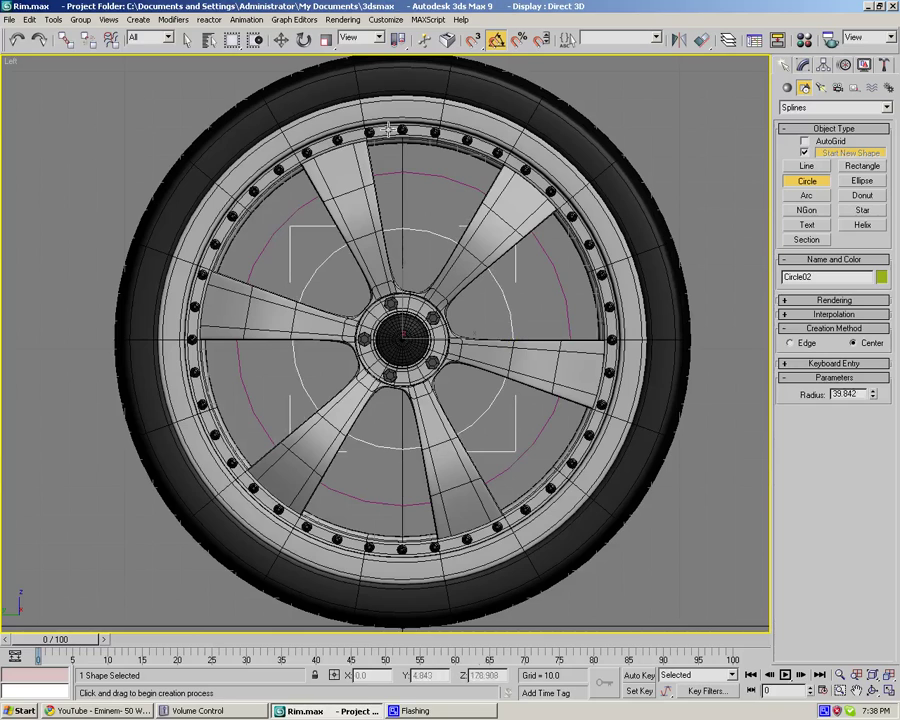
Move the smaller circle to absolute world Y 0 and Z 0.
click(281, 40)
right_click(281, 40)
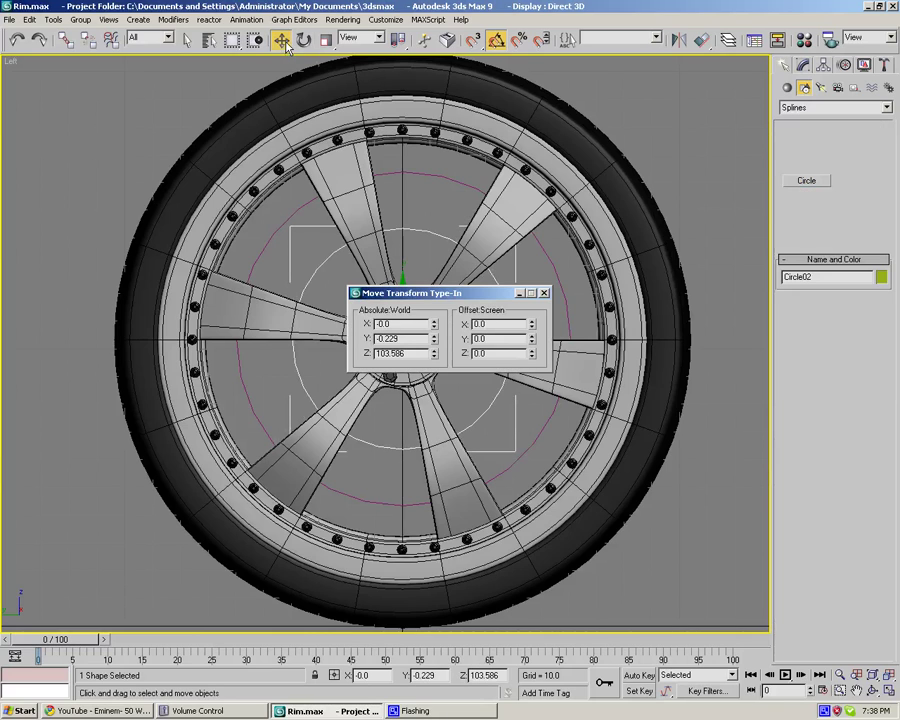
right_click(433, 352)
right_click(434, 341)
click(544, 293)
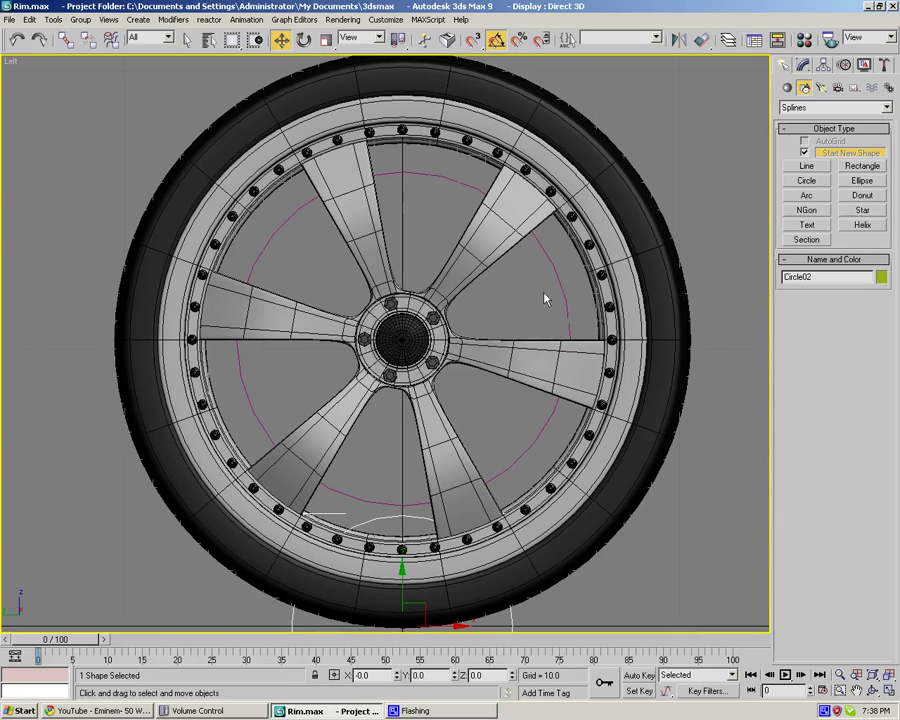
click(562, 275)
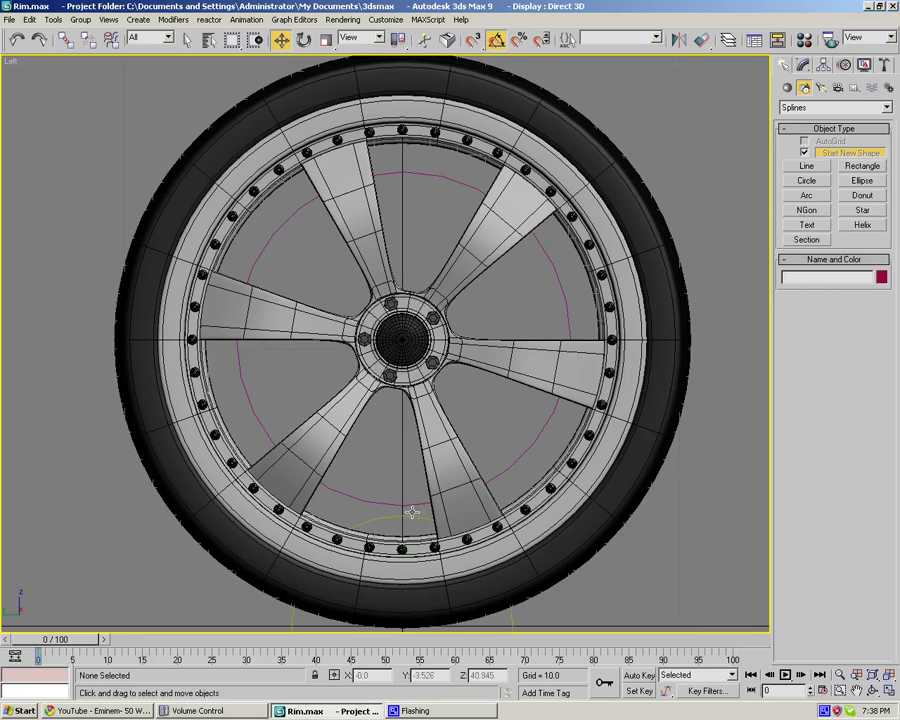
Move the larger circle to absolute world Y 0 and Z 0 so it is concentric with the smaller one.
drag(402, 505, 402, 505)
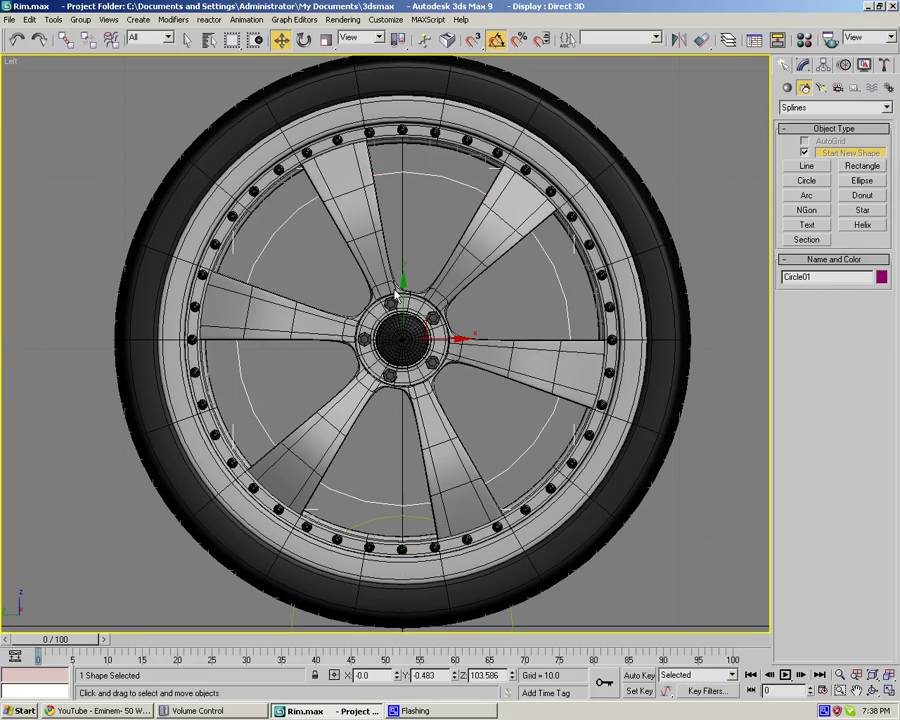
right_click(290, 42)
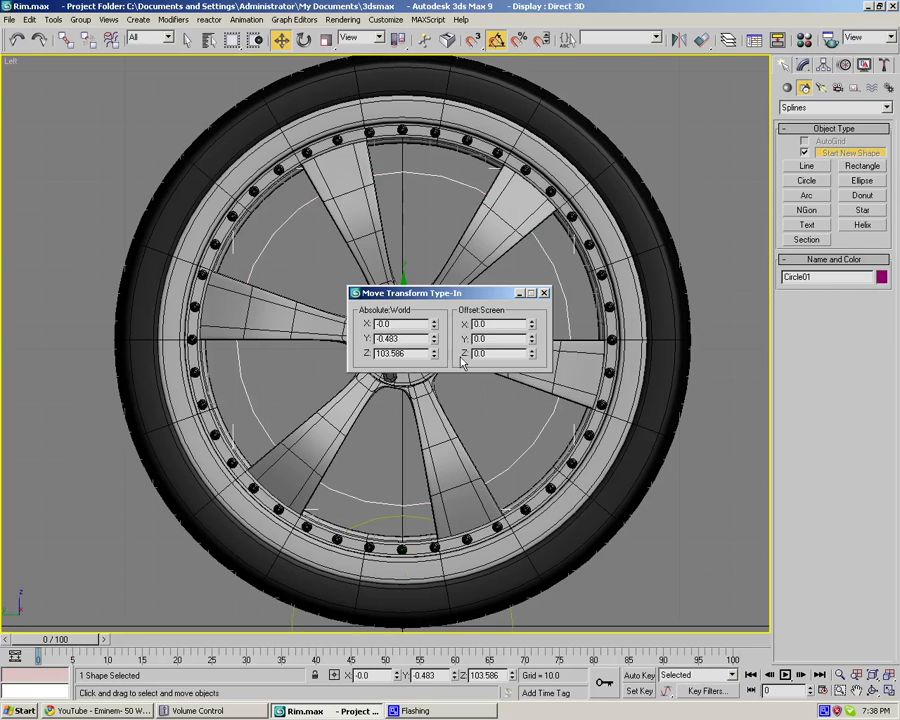
right_click(433, 353)
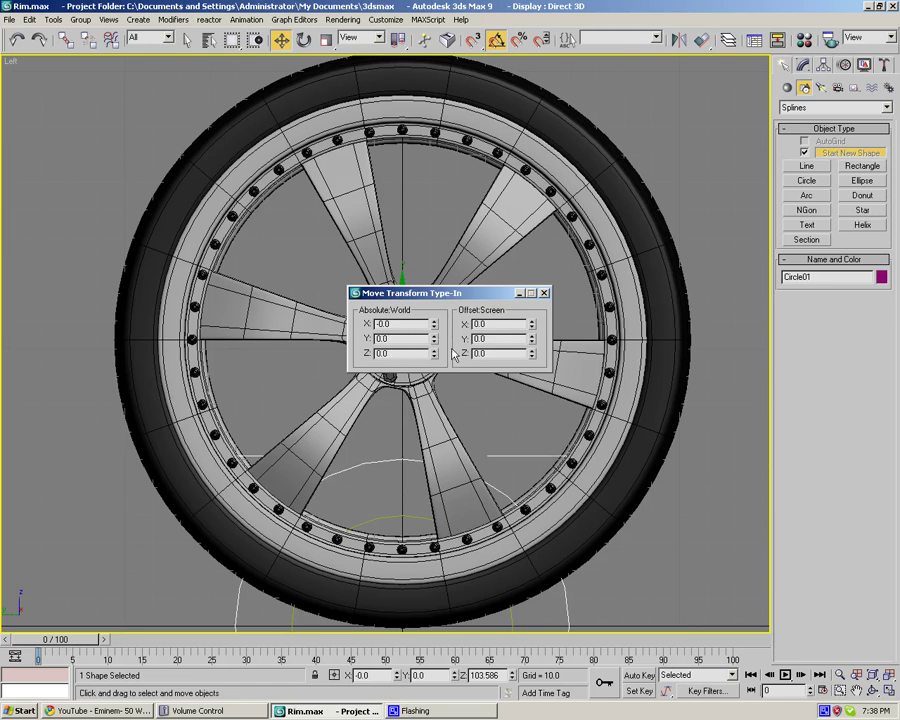
click(543, 294)
click(520, 400)
Convert the smaller circle to an Editable Spline and attach the larger circle to it.
middle_drag(520, 400, 518, 243)
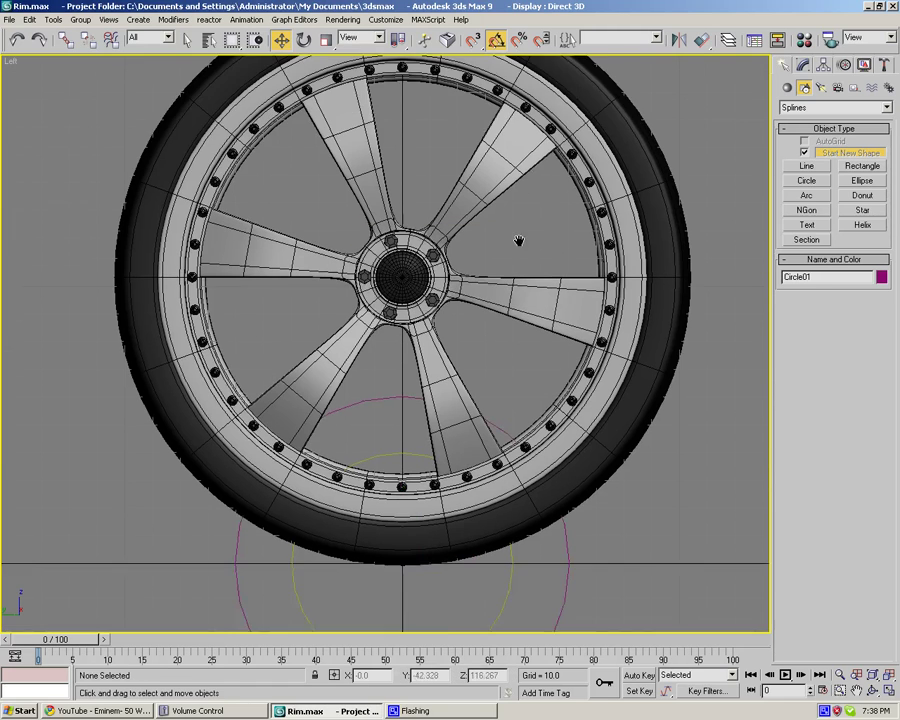
middle_drag(620, 463, 571, 392)
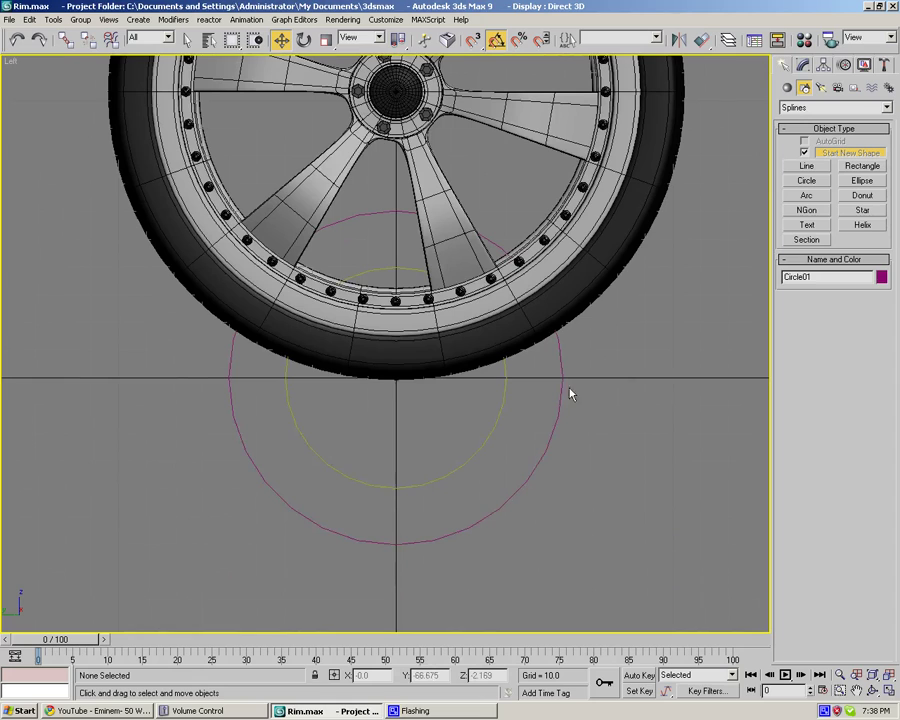
click(471, 456)
click(804, 65)
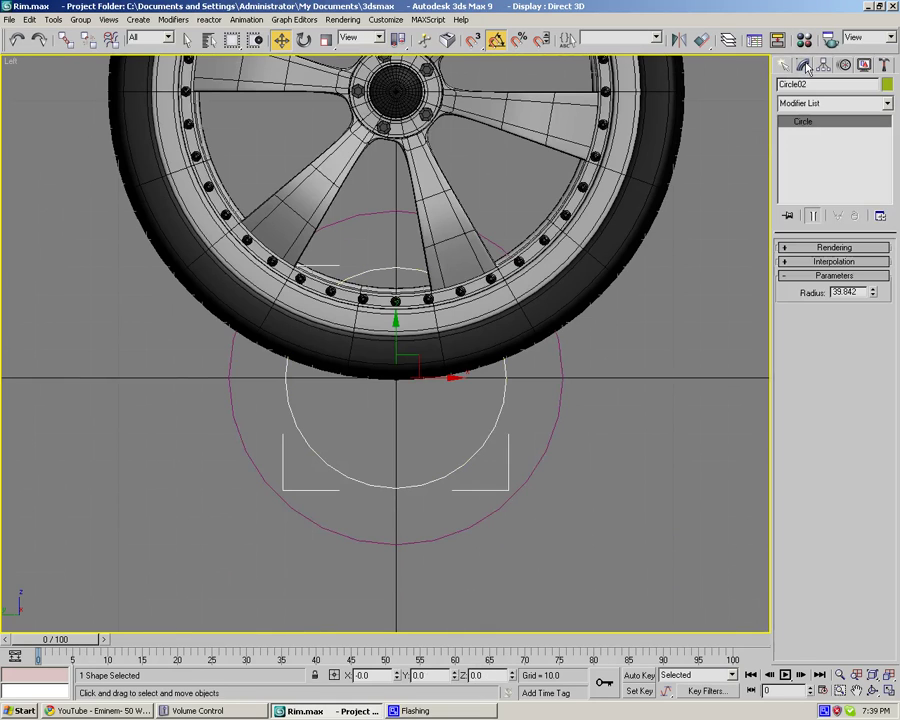
right_click(802, 122)
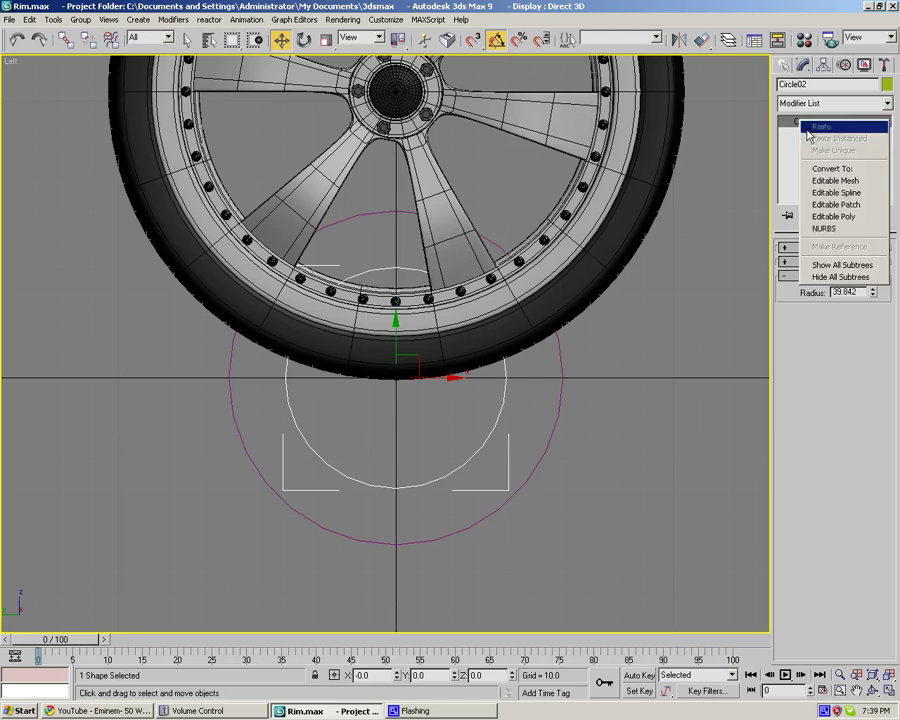
click(835, 192)
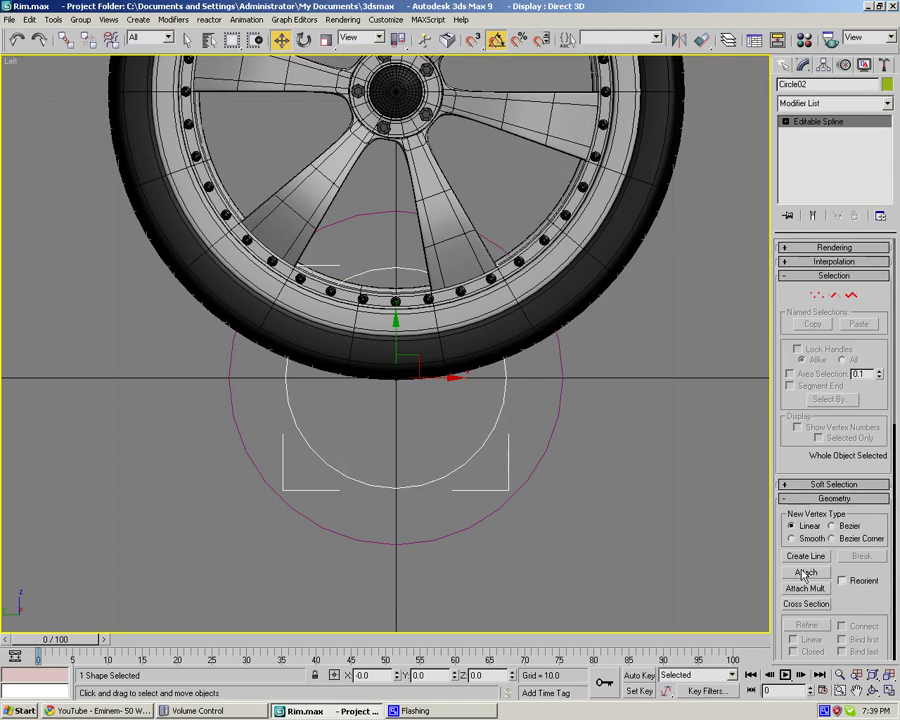
click(806, 572)
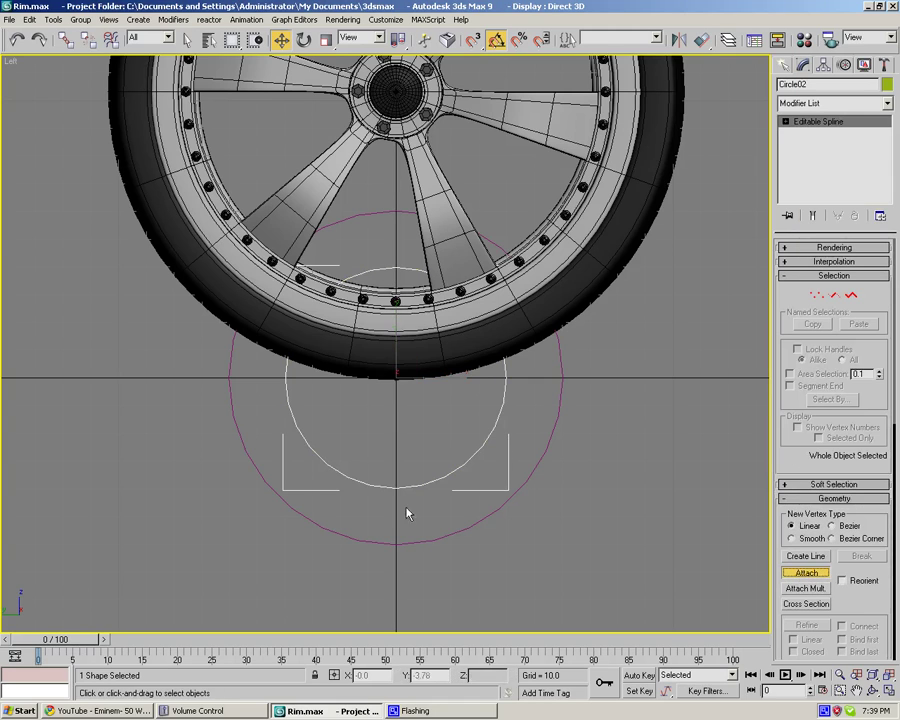
click(463, 530)
Isolate the combined ring spline and draw a small circle of about 1.25 radius between its rings, just above the inner one.
key(alt+q)
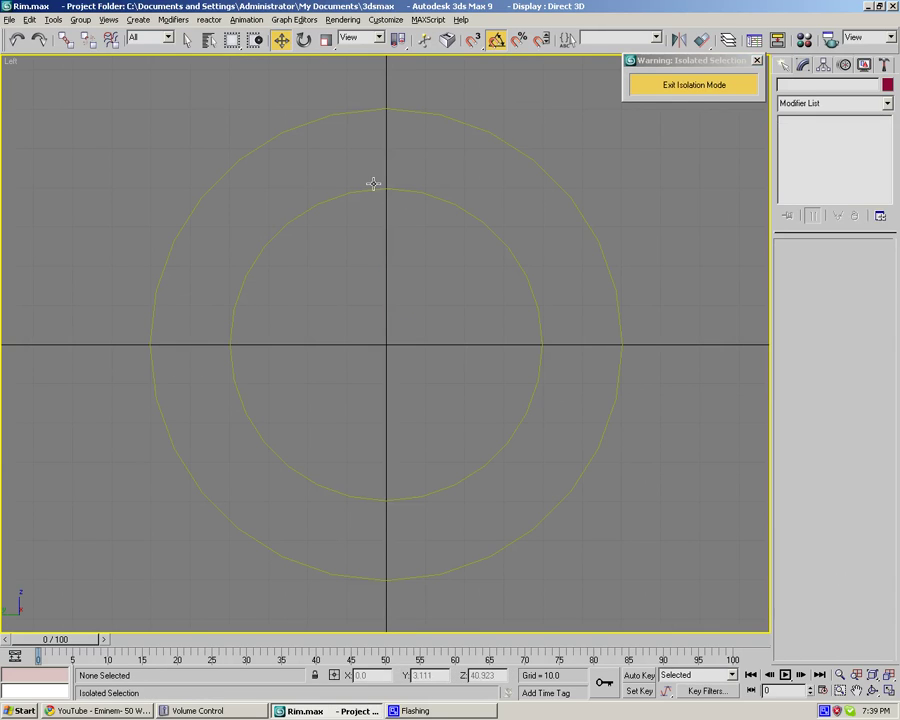
click(783, 64)
click(804, 88)
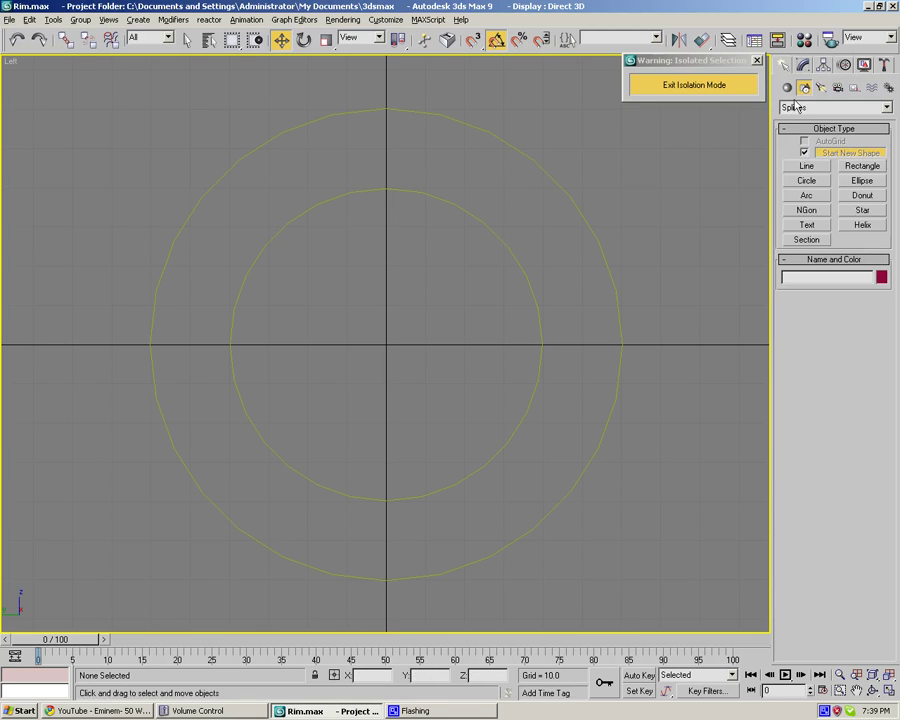
click(802, 183)
scroll(278, 188, up, 5)
middle_drag(422, 224, 348, 600)
drag(362, 339, 366, 356)
Clone the small circle twice as copies, forming a slanted row of three toward the outer ring.
click(281, 40)
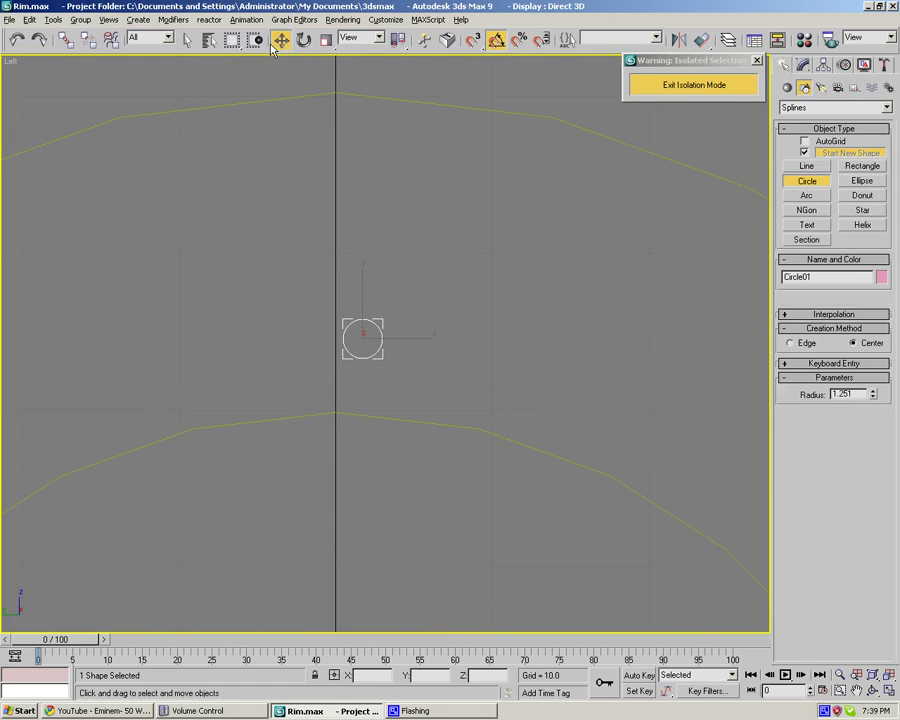
mouse_move(378, 322)
shift+mouse_down()
mouse_move(416, 177)
mouse_move(444, 133)
mouse_move(431, 152)
shift+mouse_up()
click(450, 415)
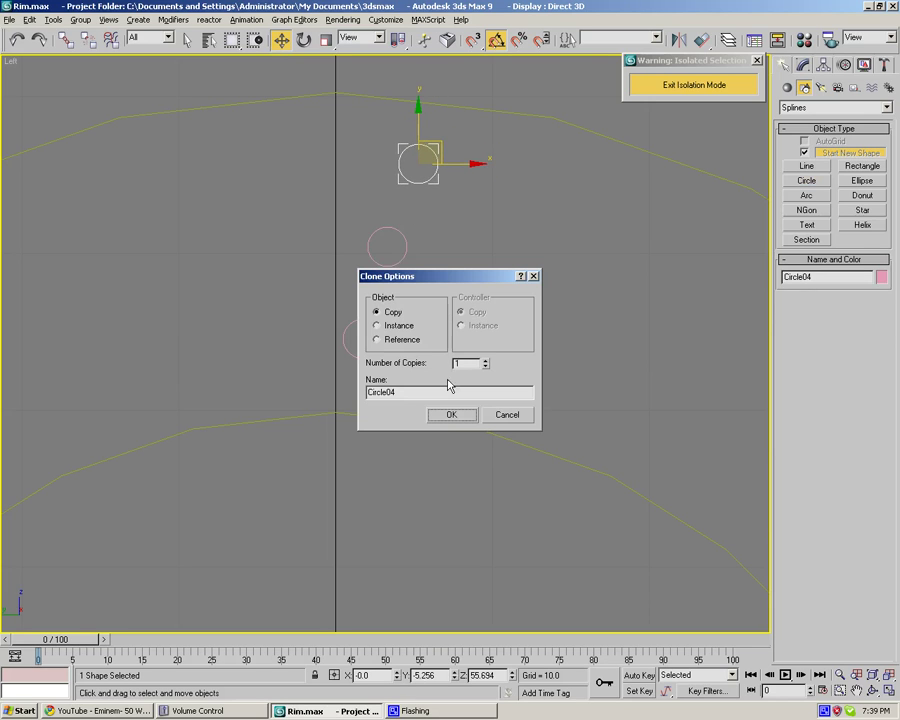
click(446, 416)
click(432, 464)
Set the interpolation steps of the two-ring spline to 11.
scroll(432, 464, down, 3)
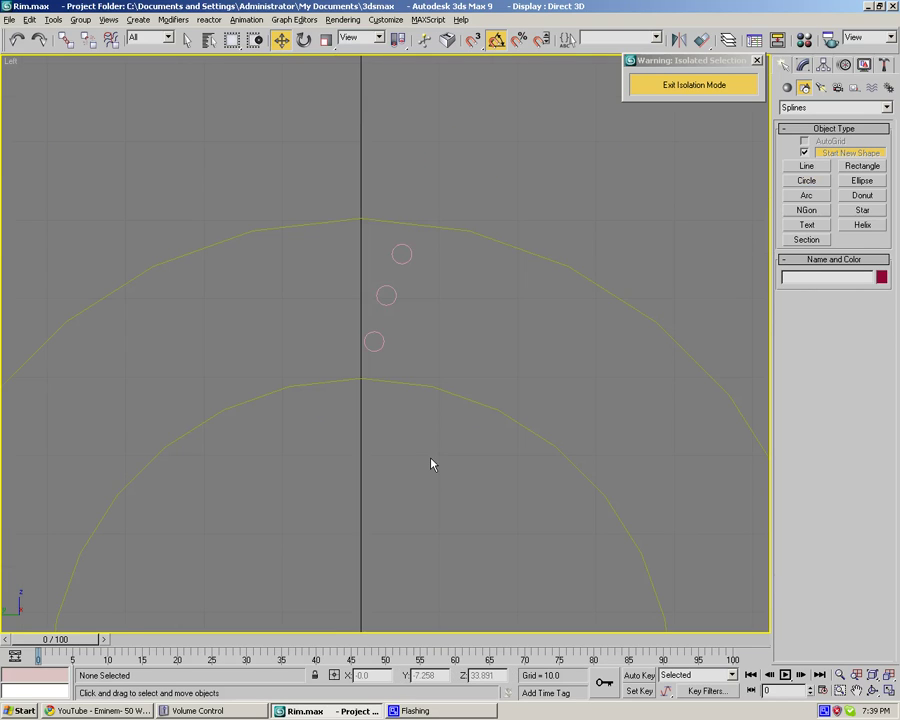
scroll(395, 340, down, 3)
click(418, 261)
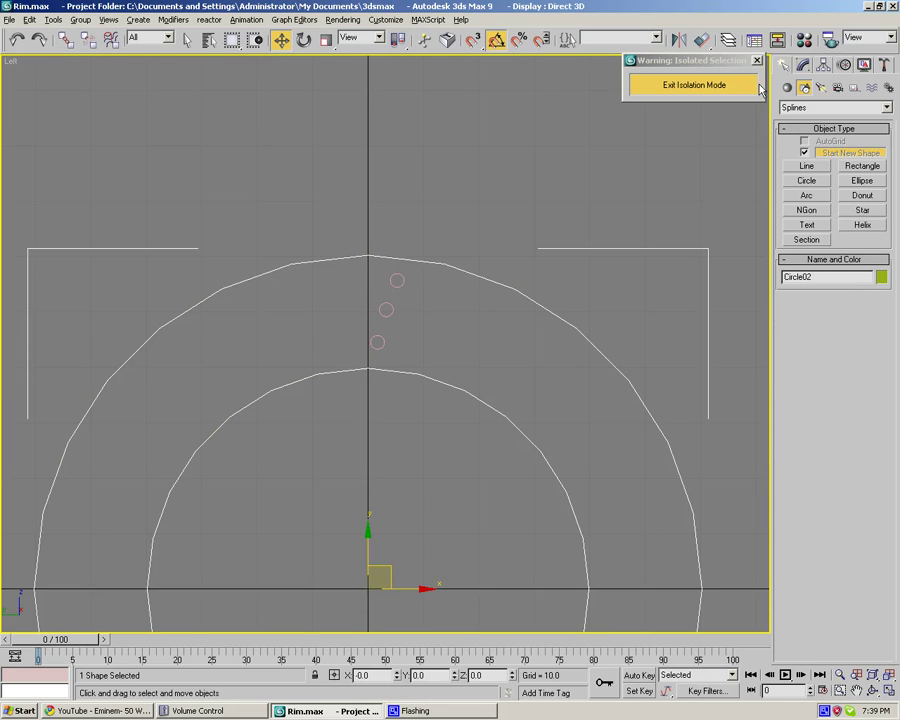
click(803, 64)
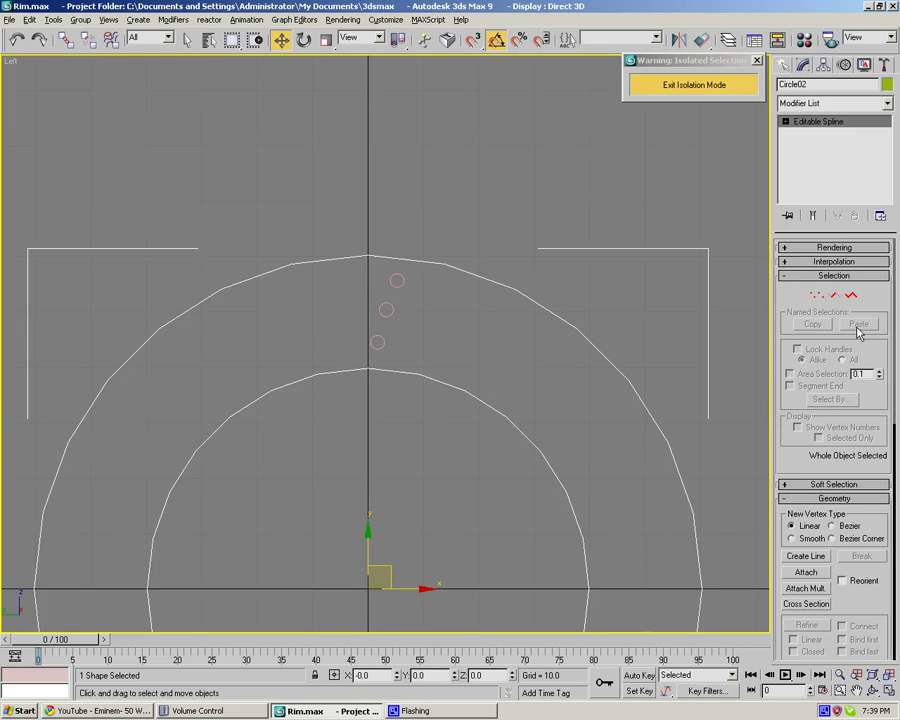
click(826, 261)
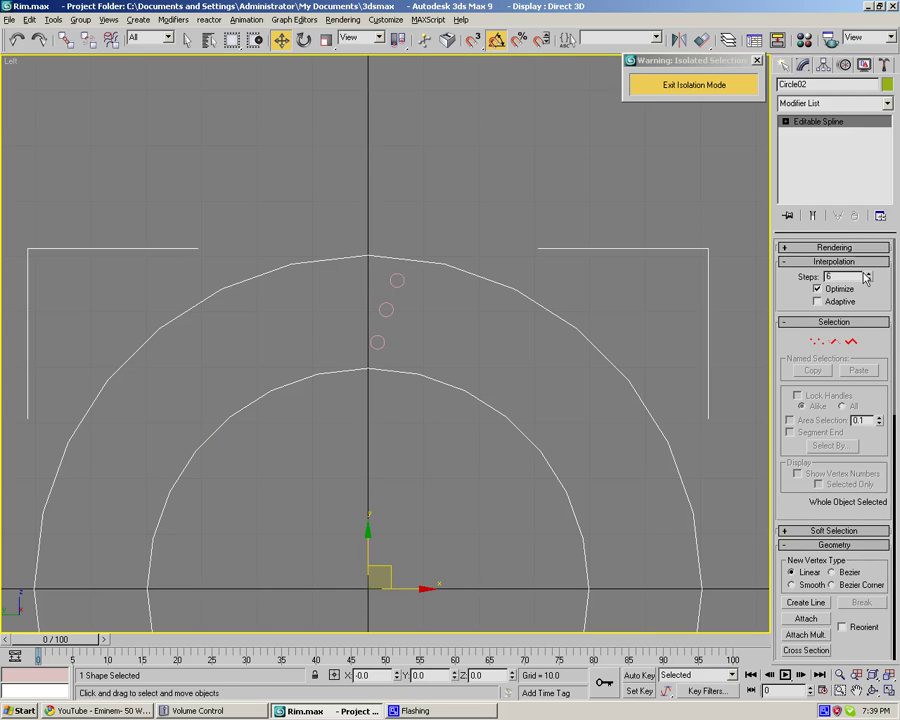
click(868, 277)
click(868, 277)
click(868, 277)
click(868, 277)
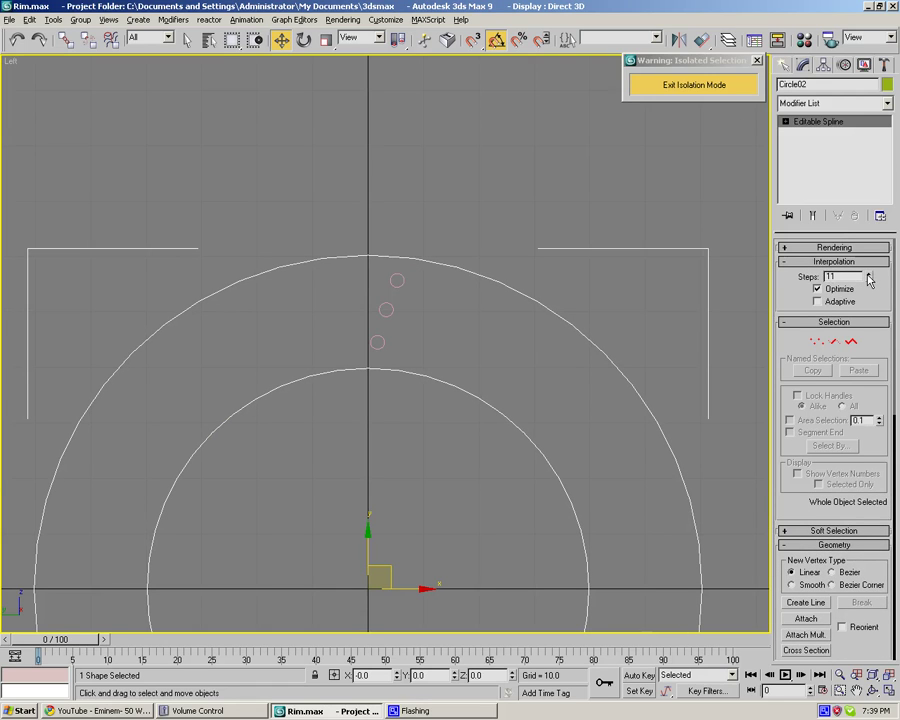
Convert the outermost small circle to an Editable Spline and attach the other two small circles to it.
click(474, 213)
click(396, 287)
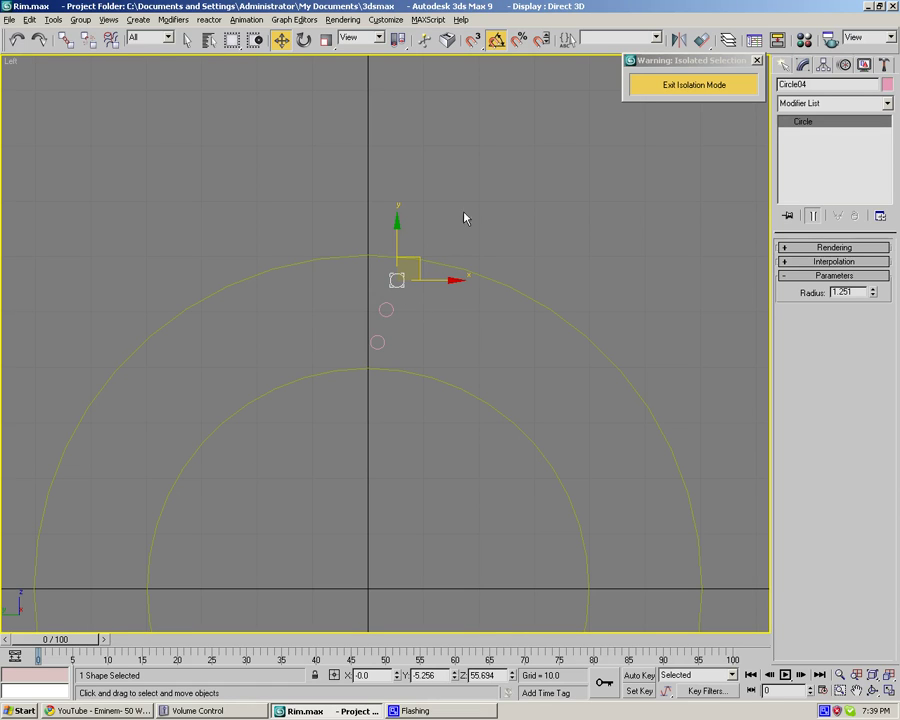
right_click(806, 133)
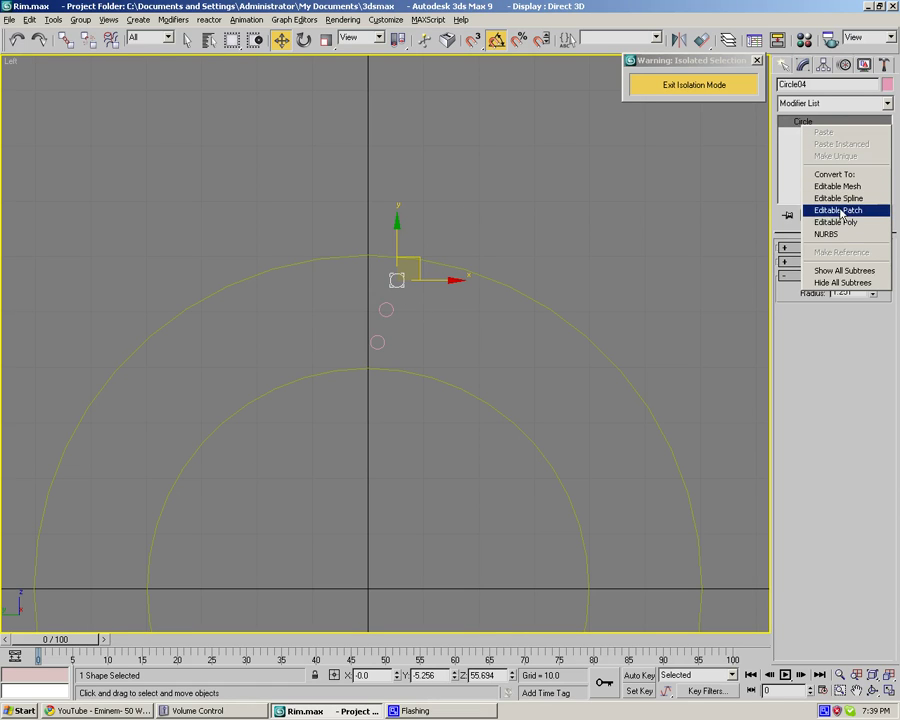
click(845, 199)
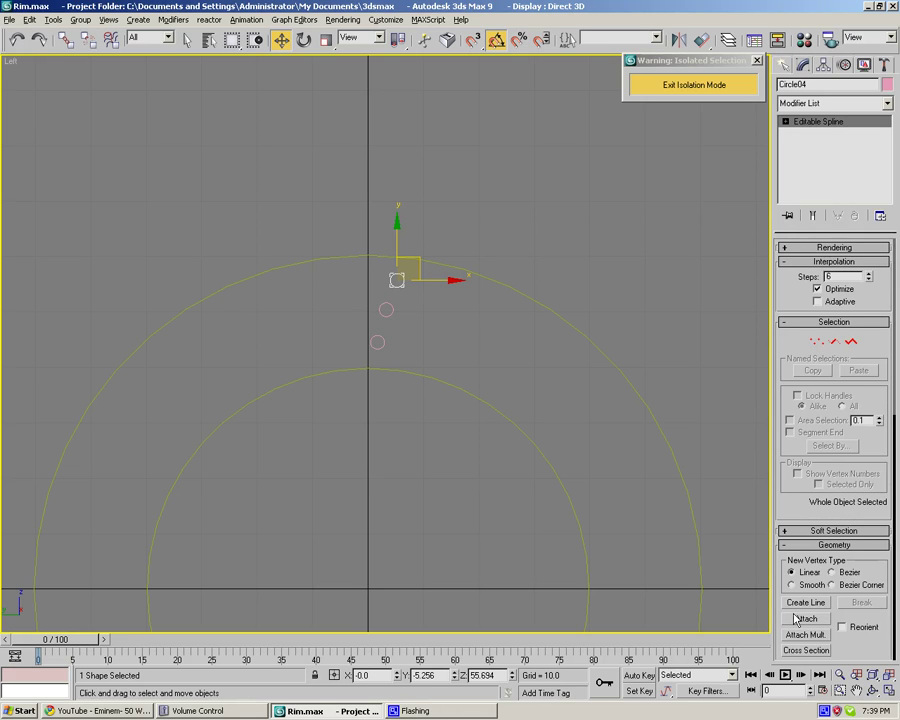
click(806, 619)
click(387, 310)
click(378, 342)
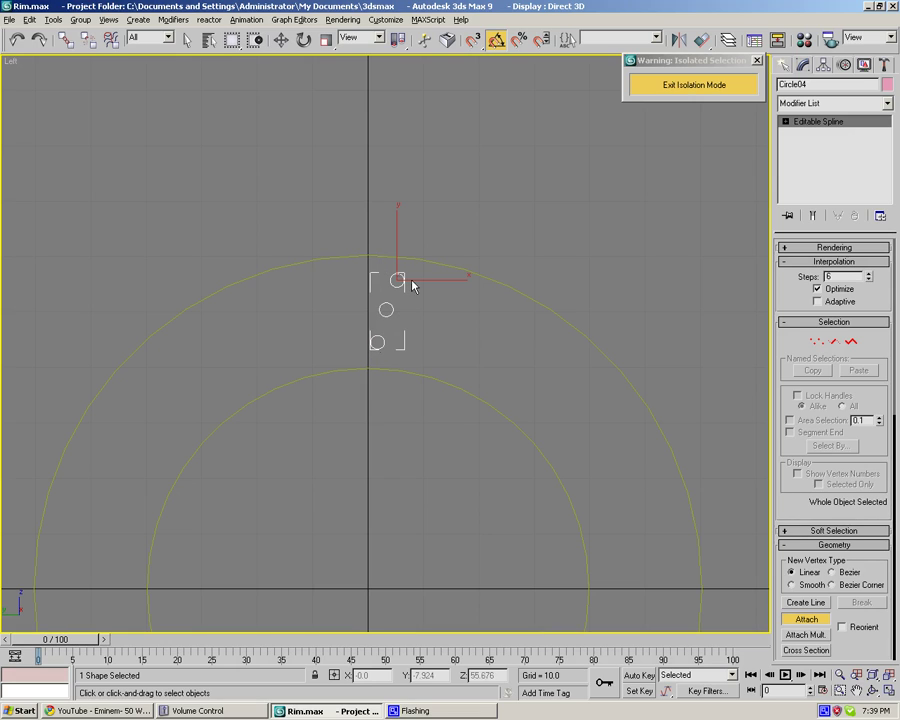
click(281, 40)
Move only the pivot of the three-hole spline to the disc's centre at world Y 0 and Z 0.
click(824, 65)
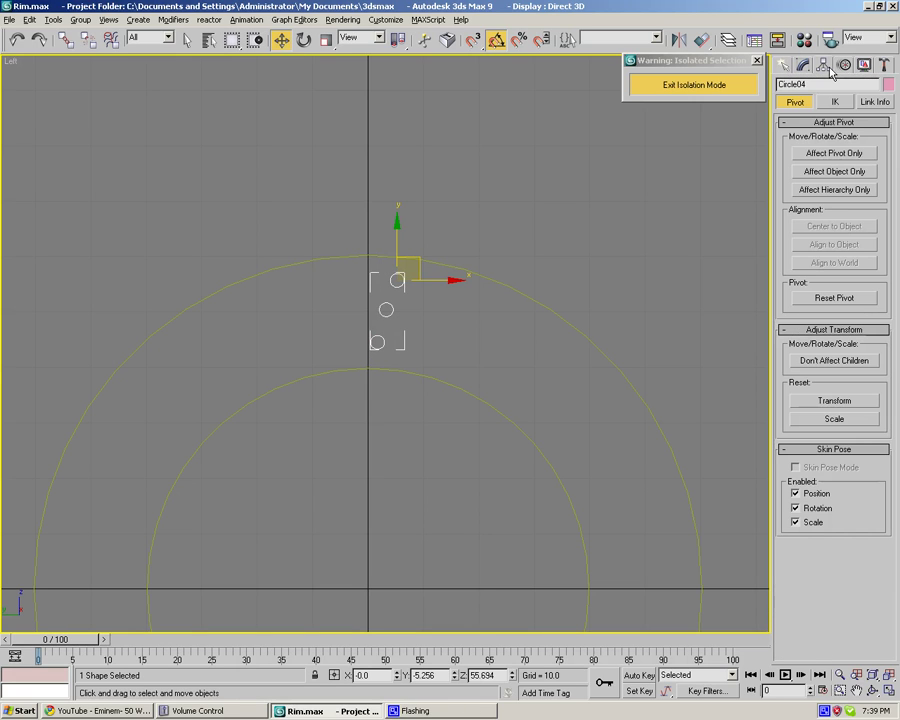
click(832, 153)
key(F12)
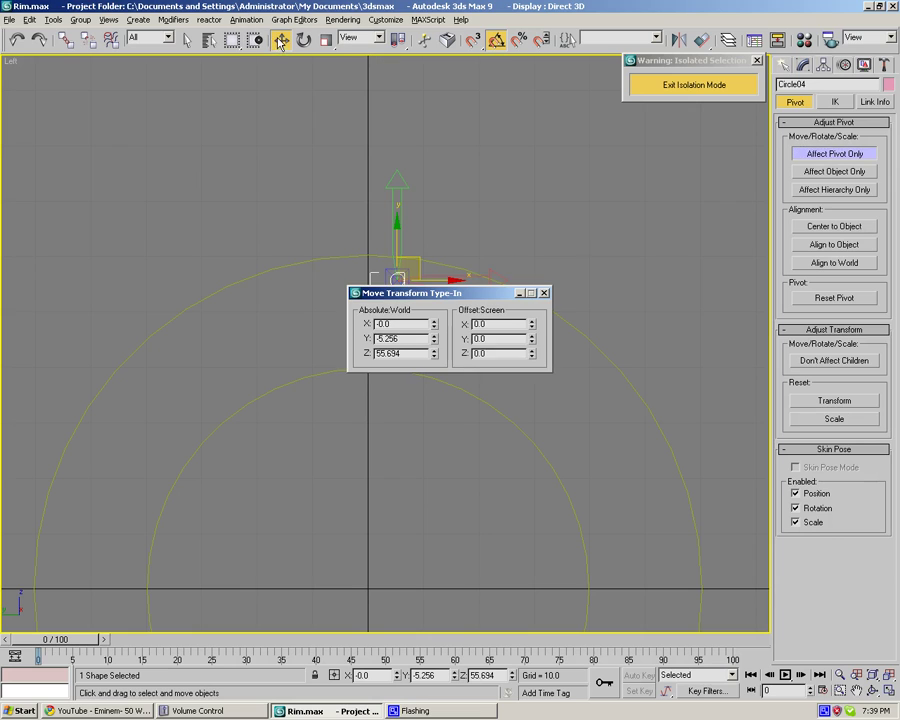
right_click(435, 355)
right_click(434, 340)
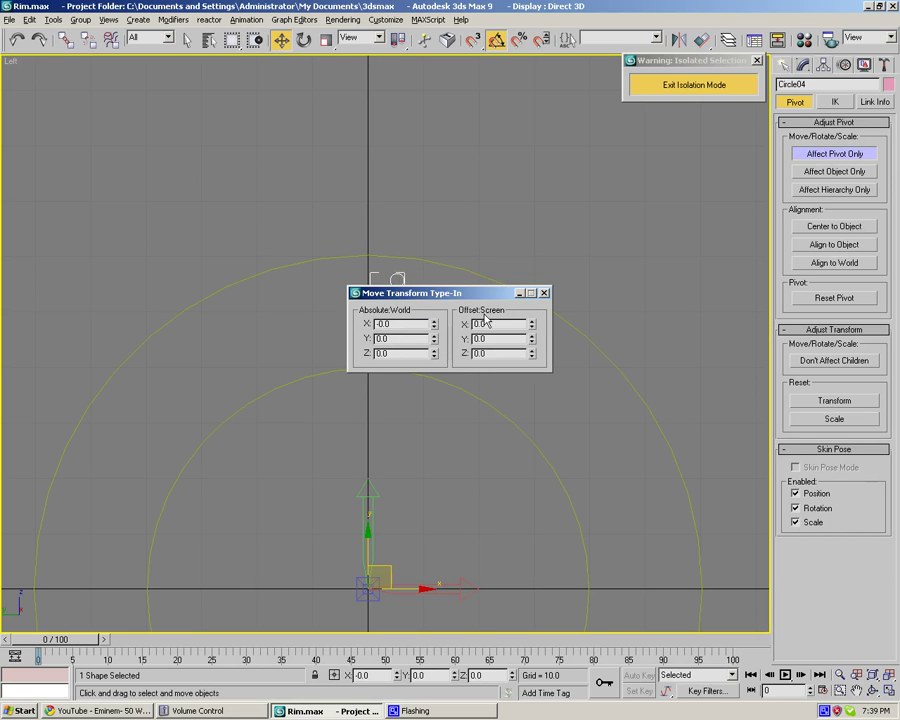
click(544, 293)
Set up an array of 30 copies of the hole row rotated a total of 360 degrees about Z and preview it.
middle_drag(548, 293, 566, 199)
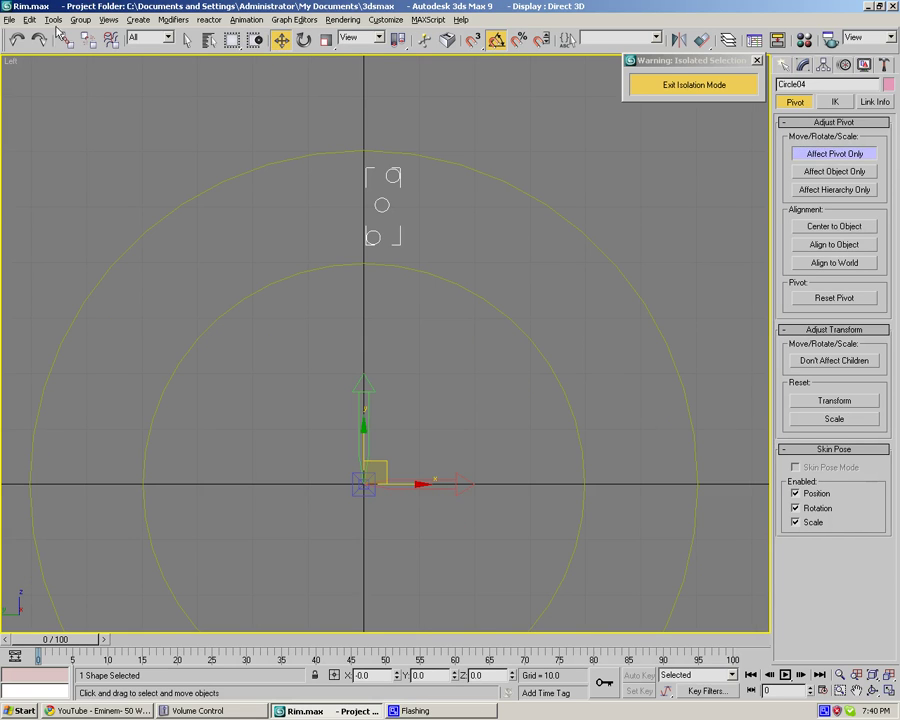
click(53, 19)
click(94, 125)
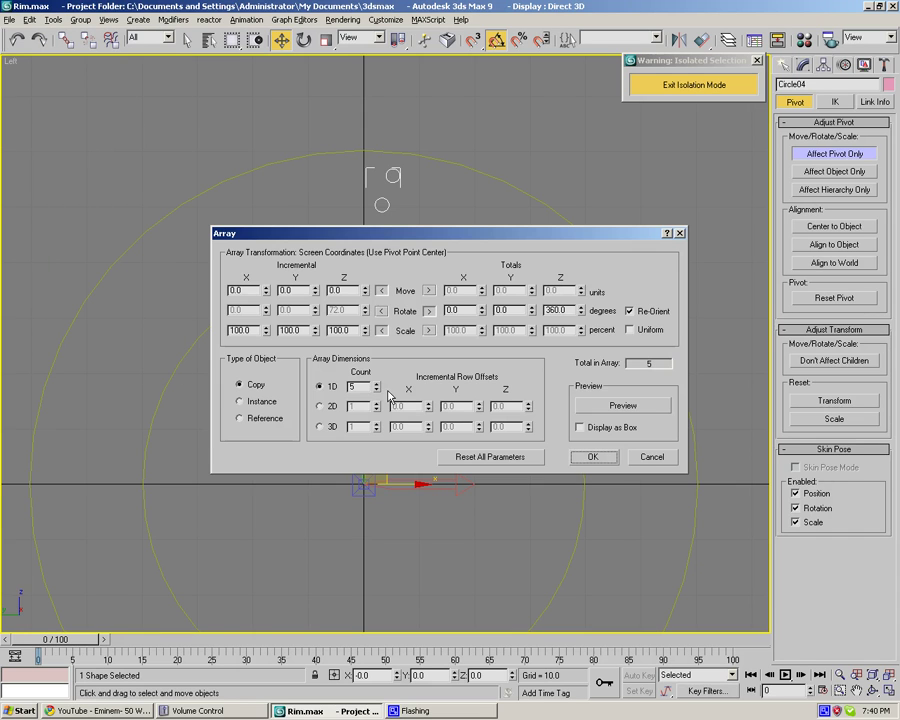
double_click(359, 388)
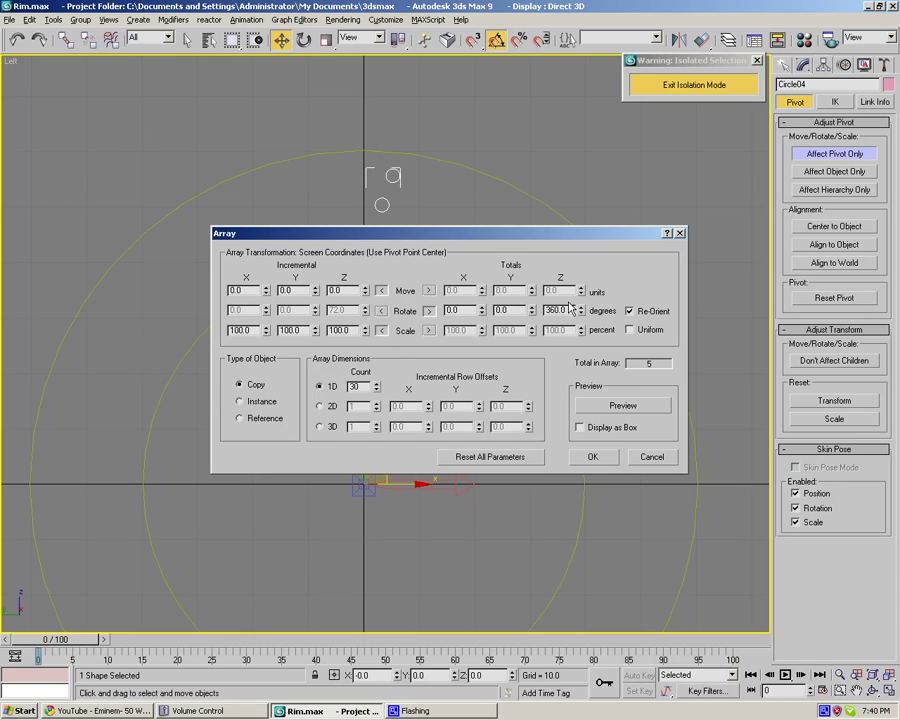
click(633, 414)
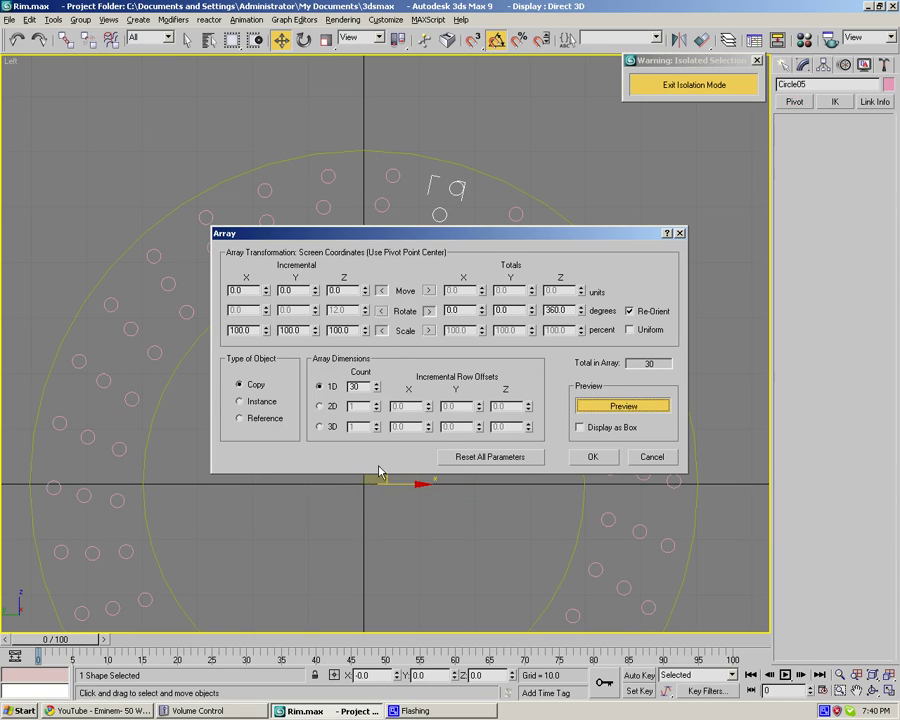
Reduce the array count to 20 and create the copies around the disc.
click(377, 390)
click(377, 390)
click(377, 390)
click(377, 390)
click(377, 390)
click(377, 390)
click(377, 390)
click(377, 390)
click(377, 391)
click(593, 458)
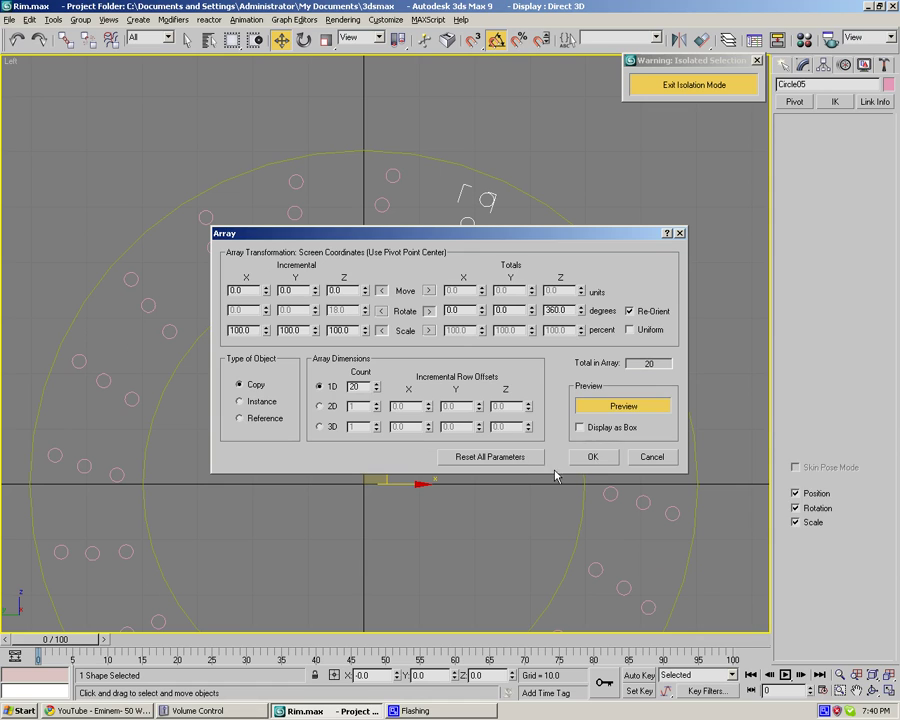
Attach the next two hole rows on the ring's lower right to the currently selected array row.
click(516, 474)
scroll(516, 474, down, 5)
scroll(416, 484, down, 3)
click(420, 472)
scroll(491, 454, up, 5)
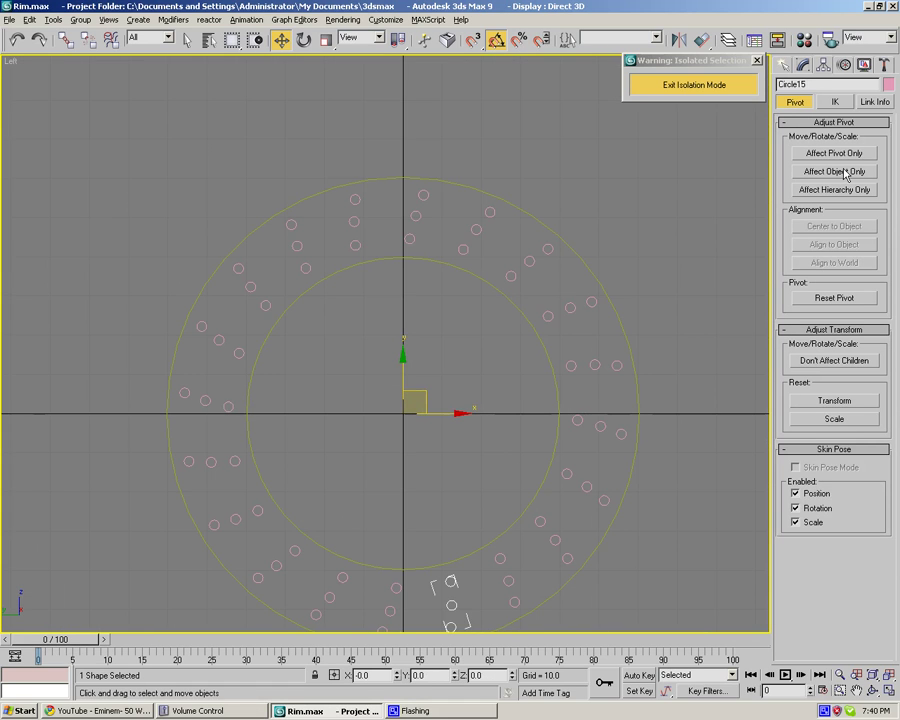
click(802, 64)
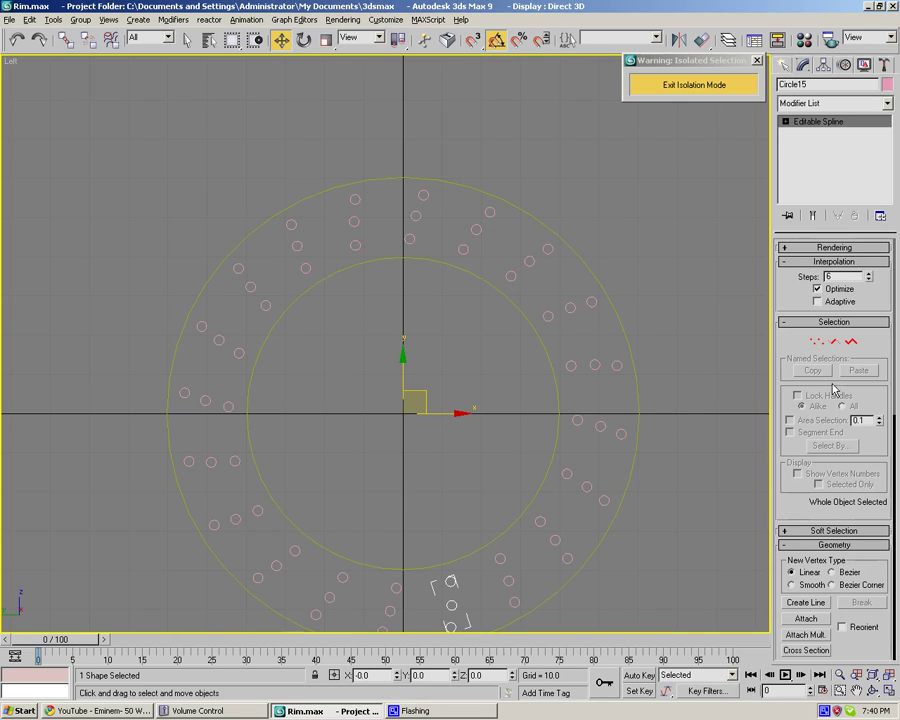
click(806, 619)
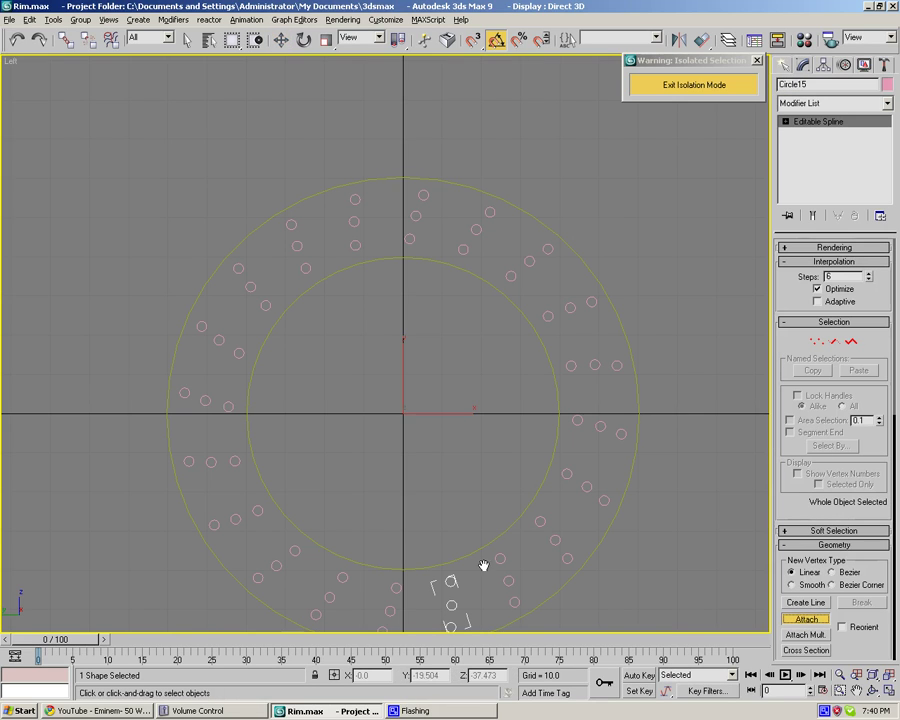
click(502, 560)
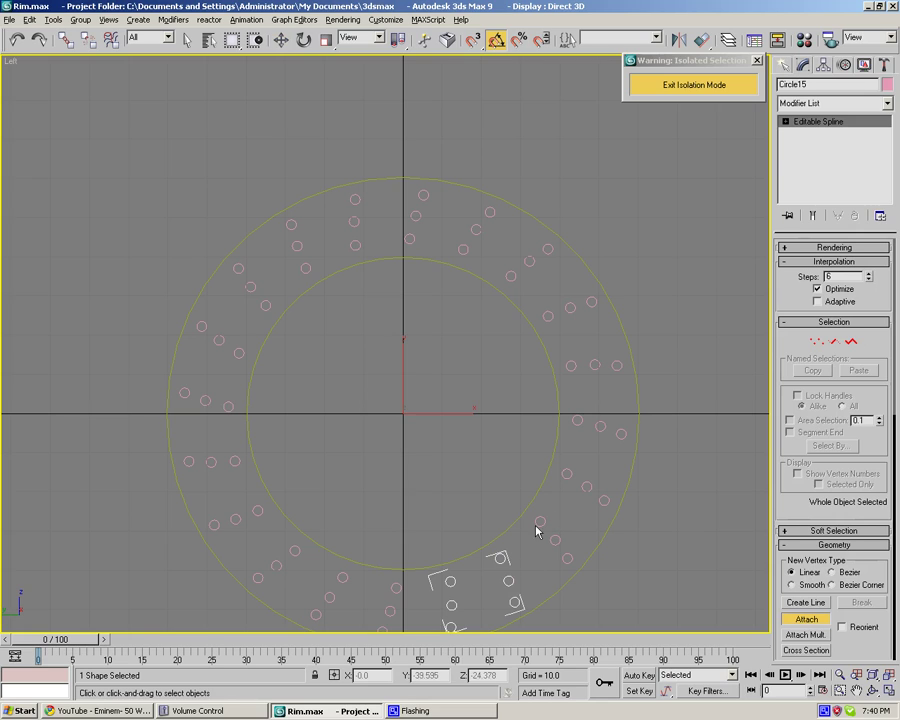
click(540, 527)
right_click(552, 490)
click(568, 477)
click(573, 419)
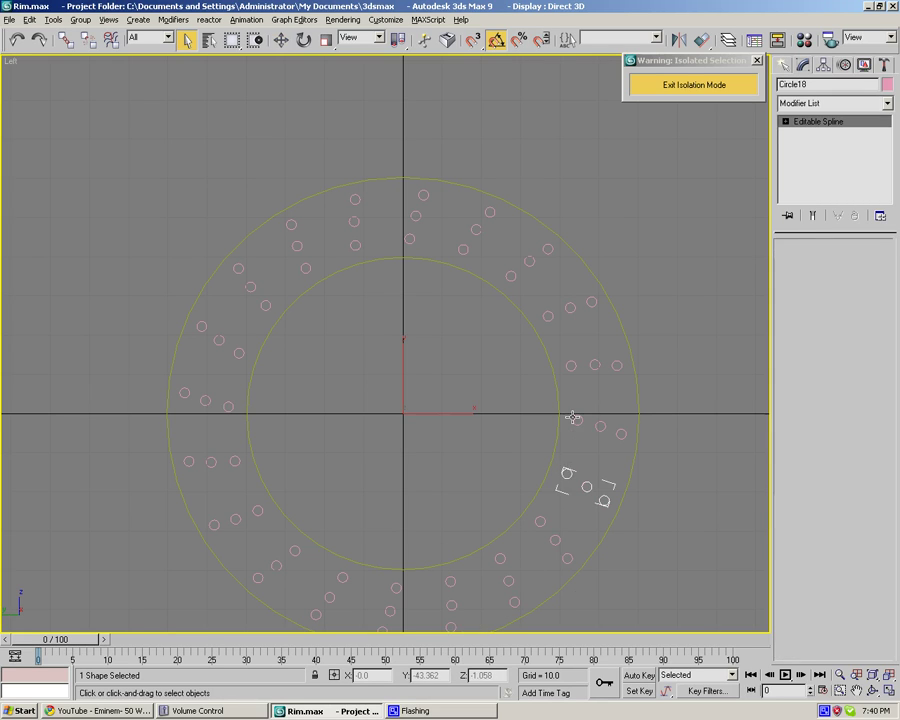
click(567, 370)
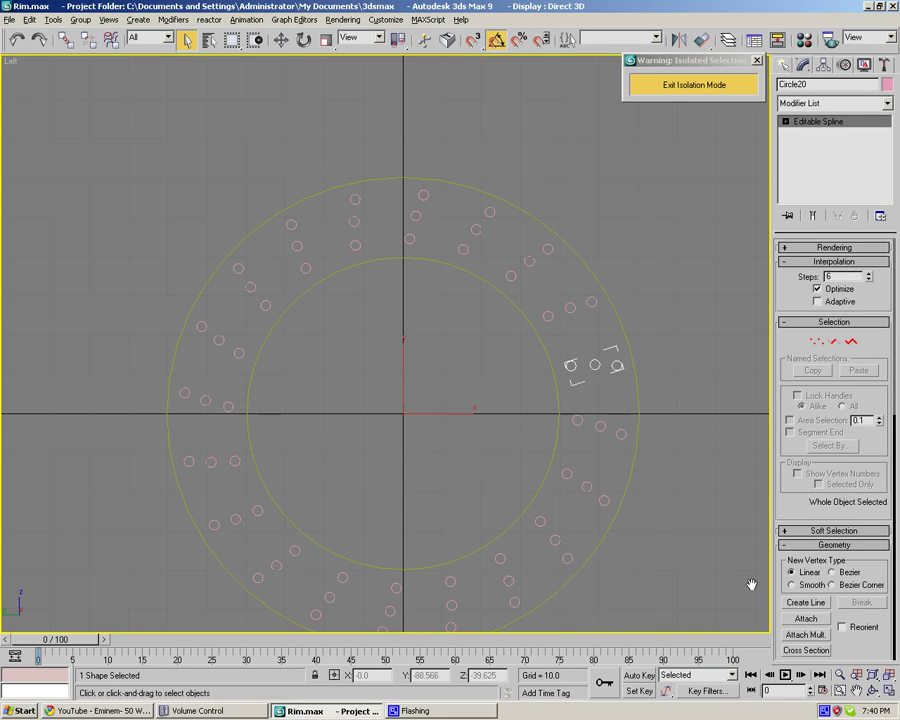
Reselect the combined three-row spline and attach the hole rows up the ring's right side to it.
click(512, 565)
click(503, 562)
click(786, 618)
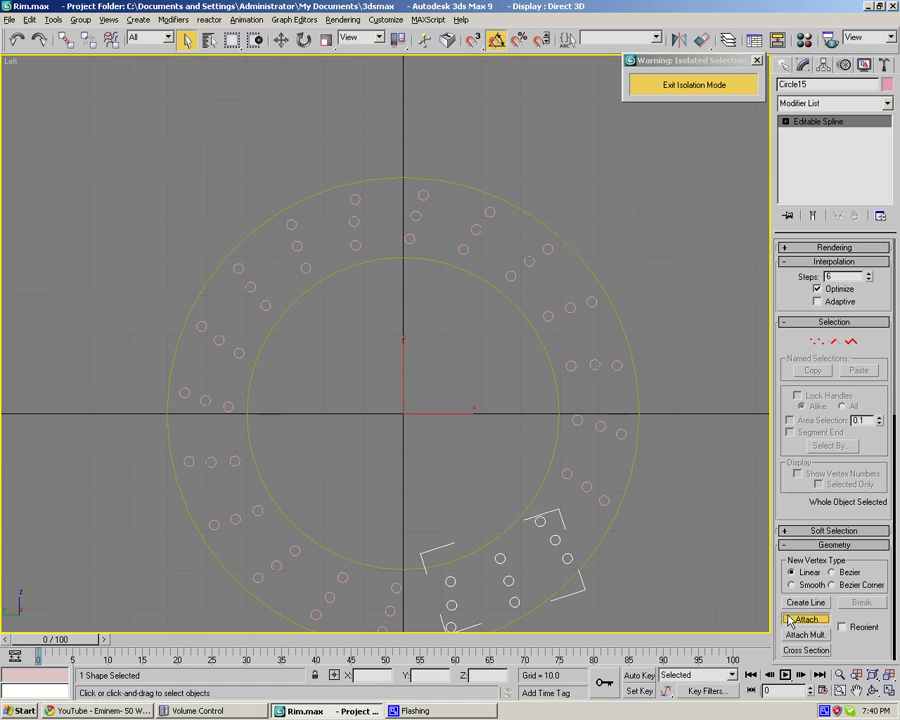
click(603, 495)
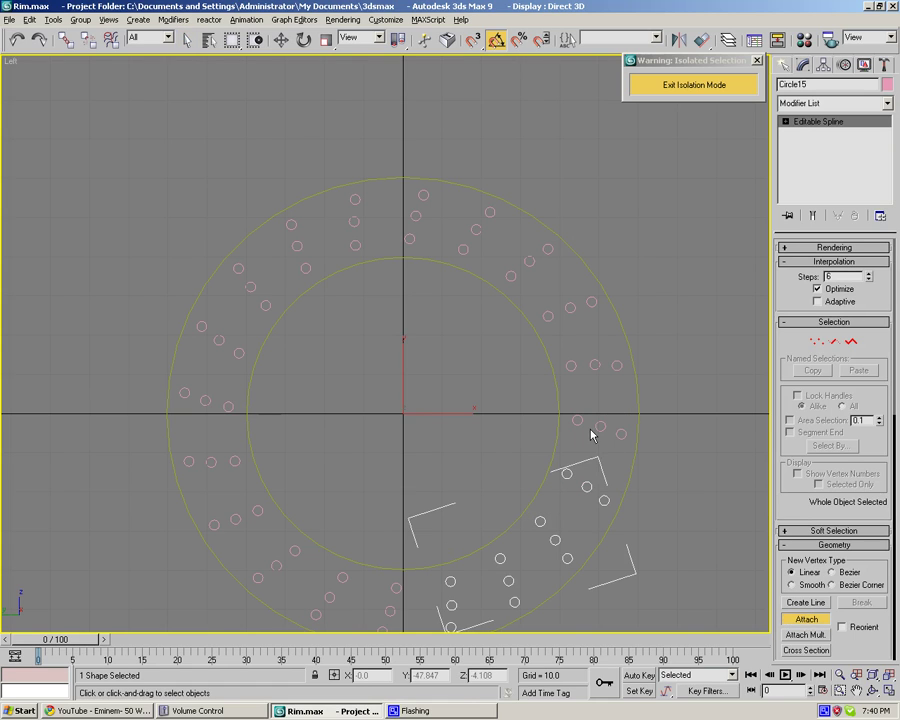
click(593, 366)
click(548, 312)
click(515, 267)
click(464, 247)
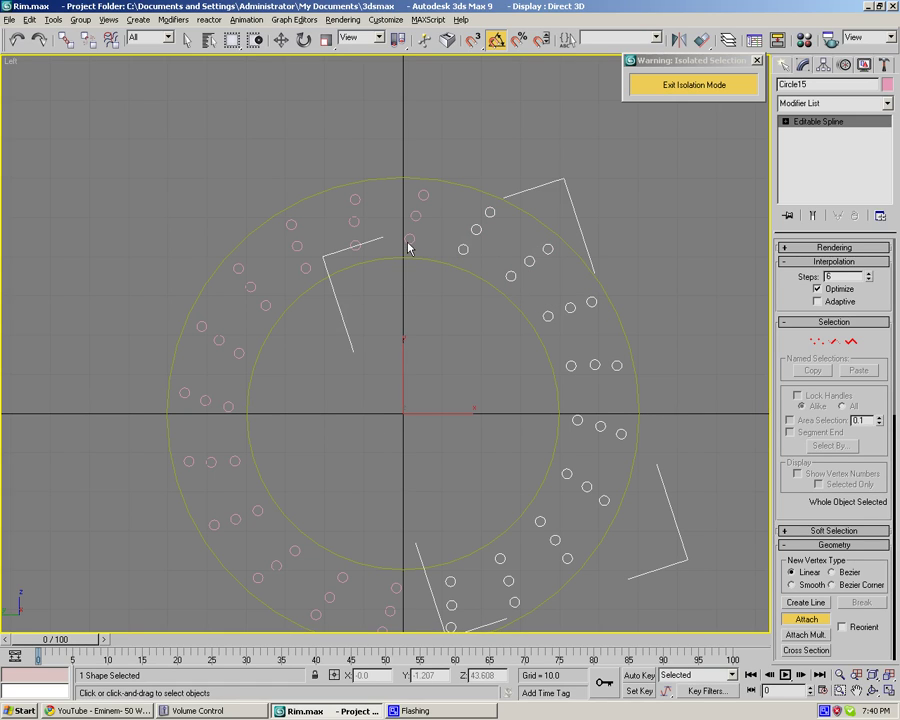
Attach the remaining hole rows across the ring's top, down its left side and along its bottom.
click(409, 246)
click(356, 238)
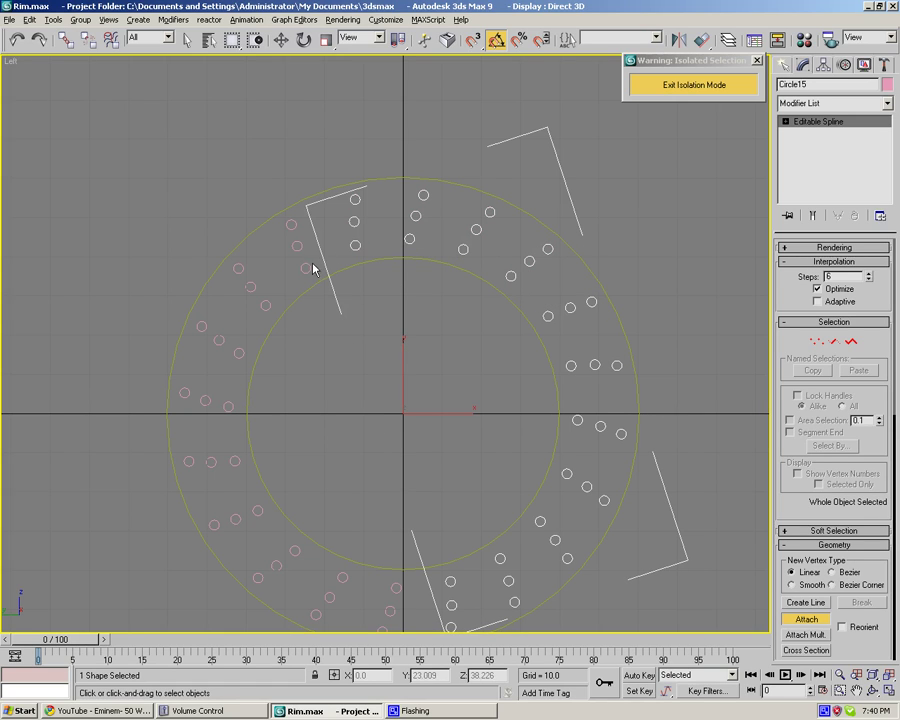
click(310, 258)
click(265, 296)
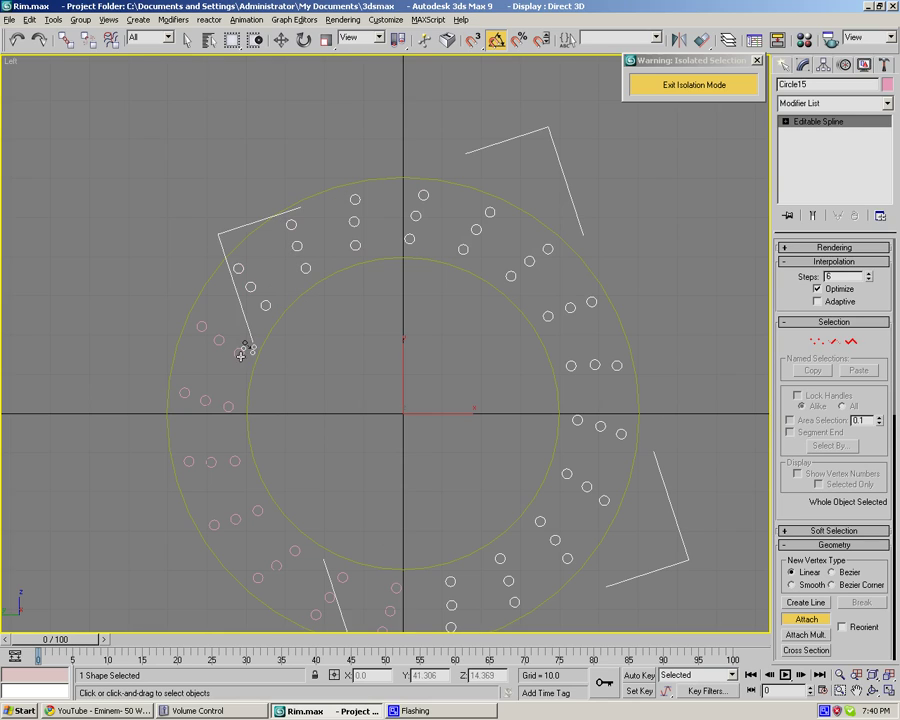
click(241, 355)
click(229, 406)
click(236, 458)
click(257, 508)
click(297, 550)
click(343, 572)
click(394, 589)
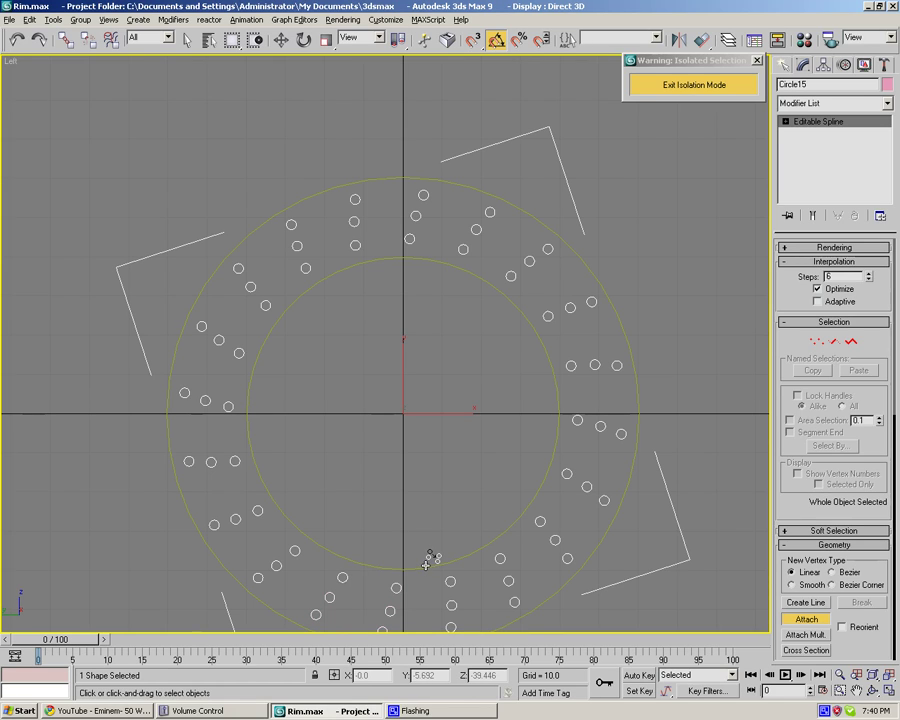
Attach the two-ring spline to the hole spline and isolate the combined disc outline in the Left view.
click(434, 562)
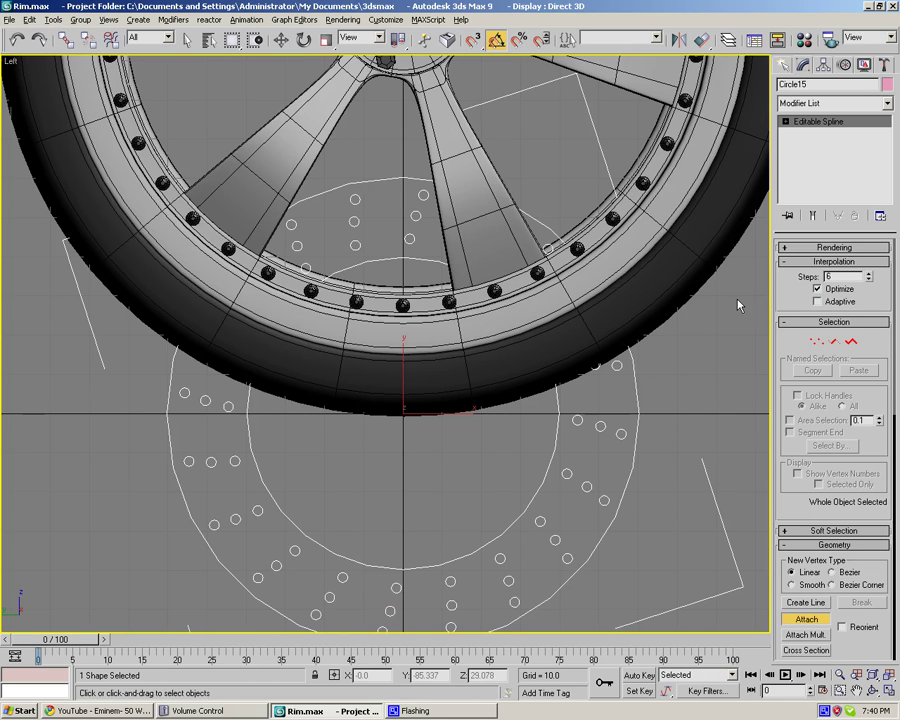
key(alt+q)
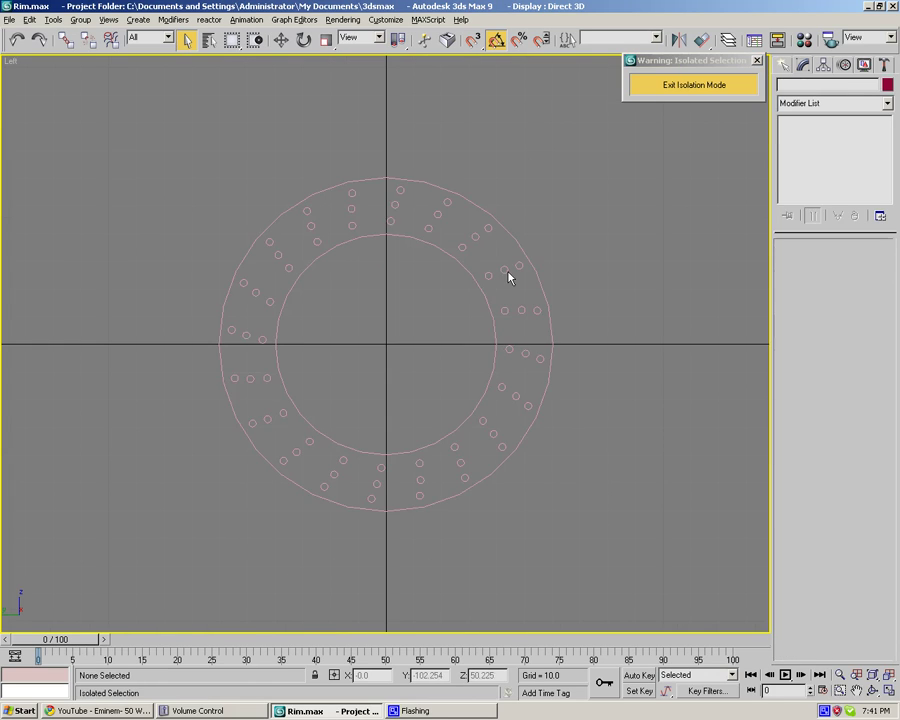
alt+middle_drag(463, 283, 396, 270)
right_click(13, 61)
mouse_move(50, 70)
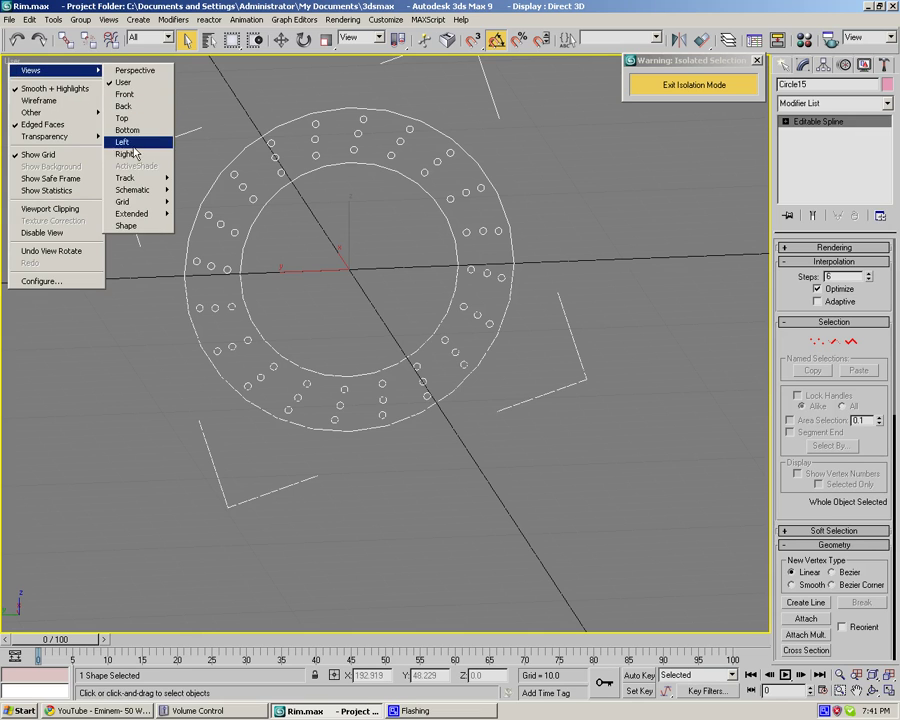
click(134, 146)
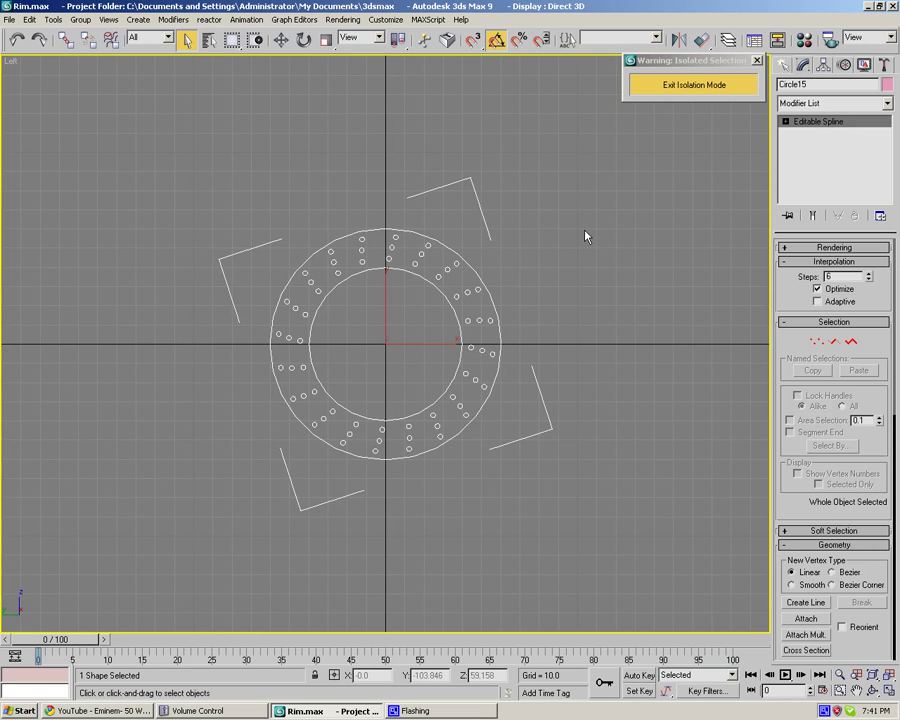
Switch to a perspective view and apply a Bevel modifier to the combined disc spline.
key(p)
alt+middle_drag(412, 416, 462, 422)
key(z)
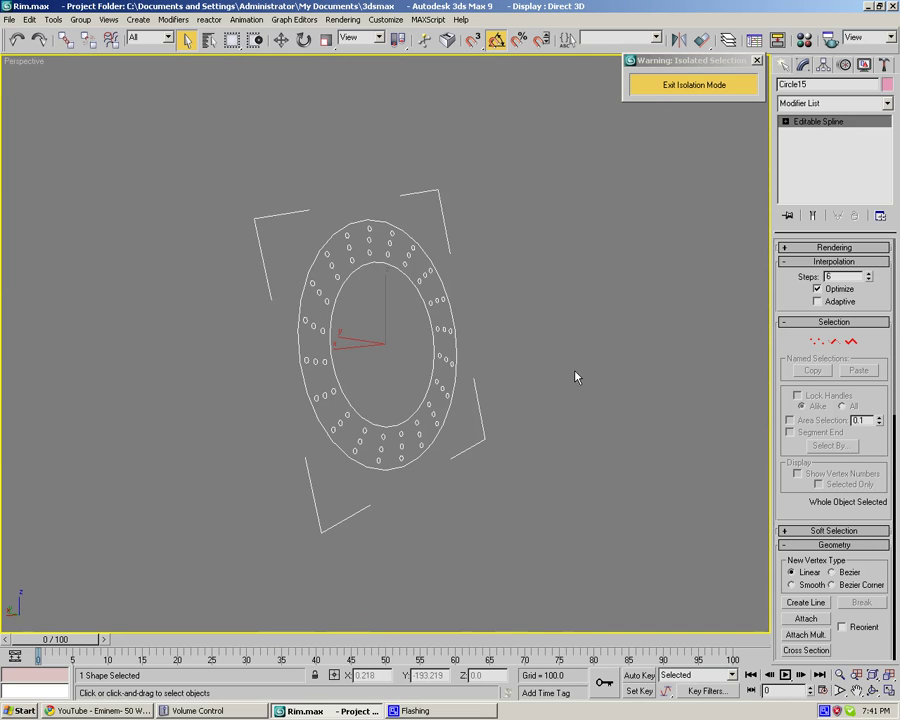
click(550, 364)
mouse_move(550, 364)
alt+middle_down()
mouse_move(411, 357)
mouse_move(297, 322)
mouse_move(502, 307)
mouse_move(444, 307)
alt+middle_up()
scroll(311, 313, up, 2)
click(257, 296)
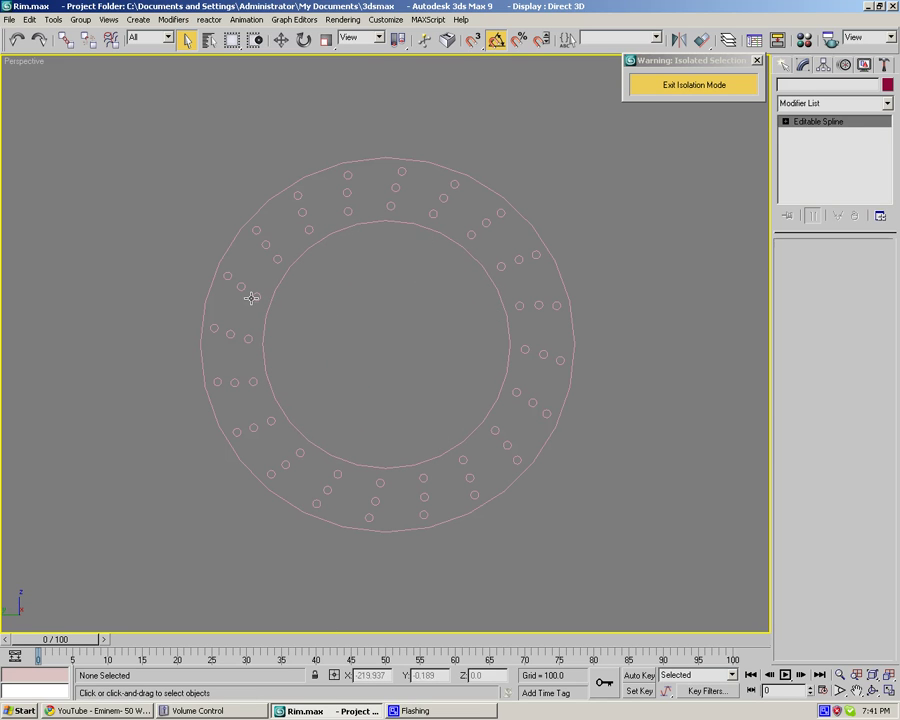
click(885, 104)
scroll(800, 280, down, 1)
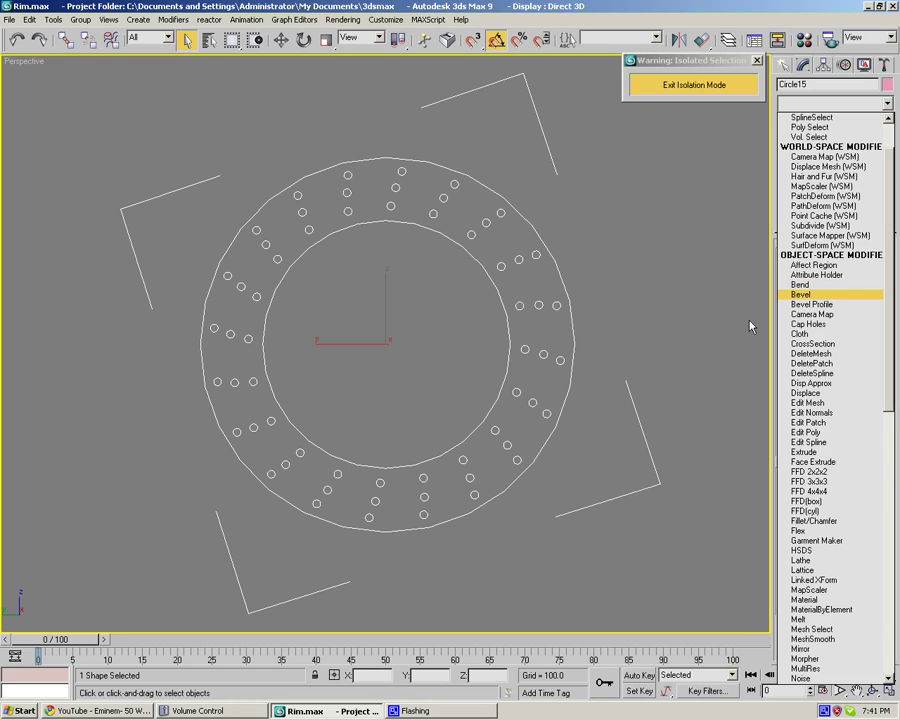
key(Return)
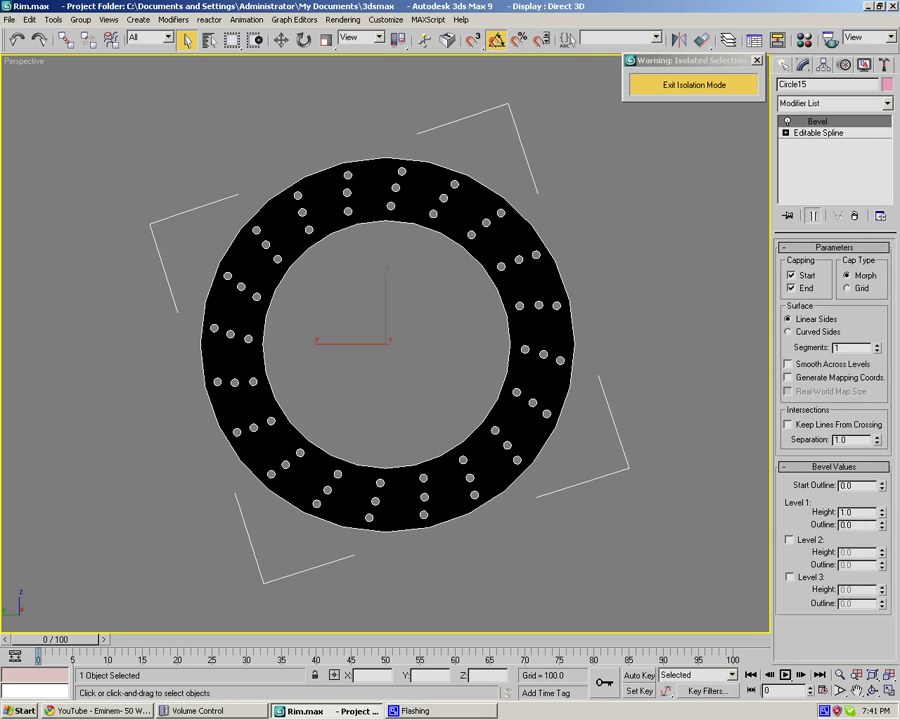
Set the Bevel's Level 1 height to 1.5 and activate the Move tool for the disc.
mouse_move(600, 476)
alt+middle_down()
mouse_move(554, 366)
mouse_move(538, 364)
mouse_move(528, 468)
mouse_move(536, 556)
mouse_move(609, 498)
mouse_move(675, 497)
alt+middle_up()
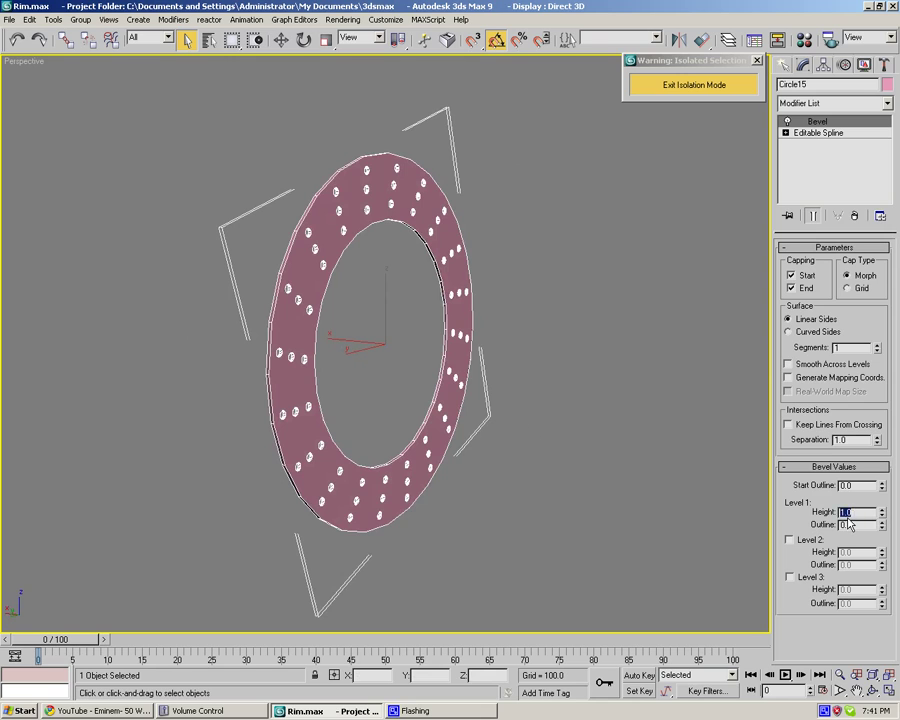
click(670, 497)
click(317, 302)
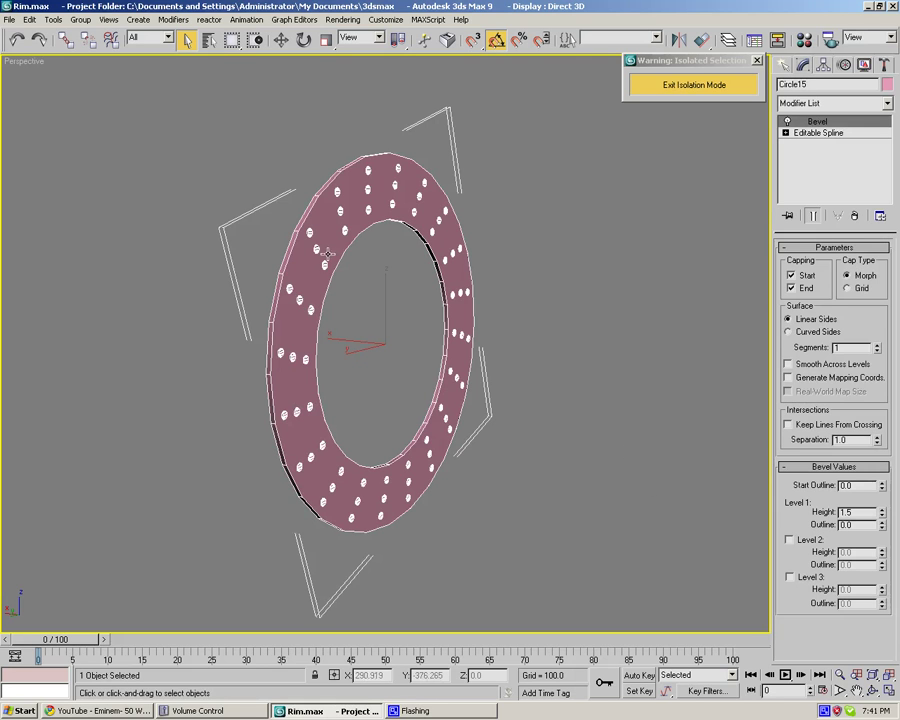
click(281, 40)
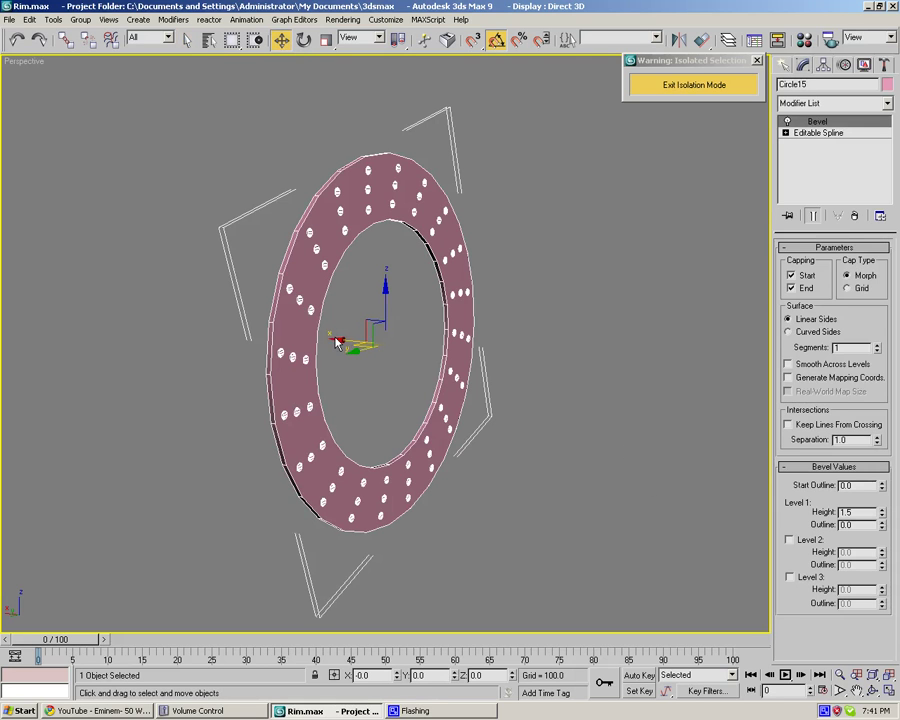
In the Left view, create a box about 17.7 by 4.4 by 6.7 across the ring's top, between two hole rows.
click(595, 299)
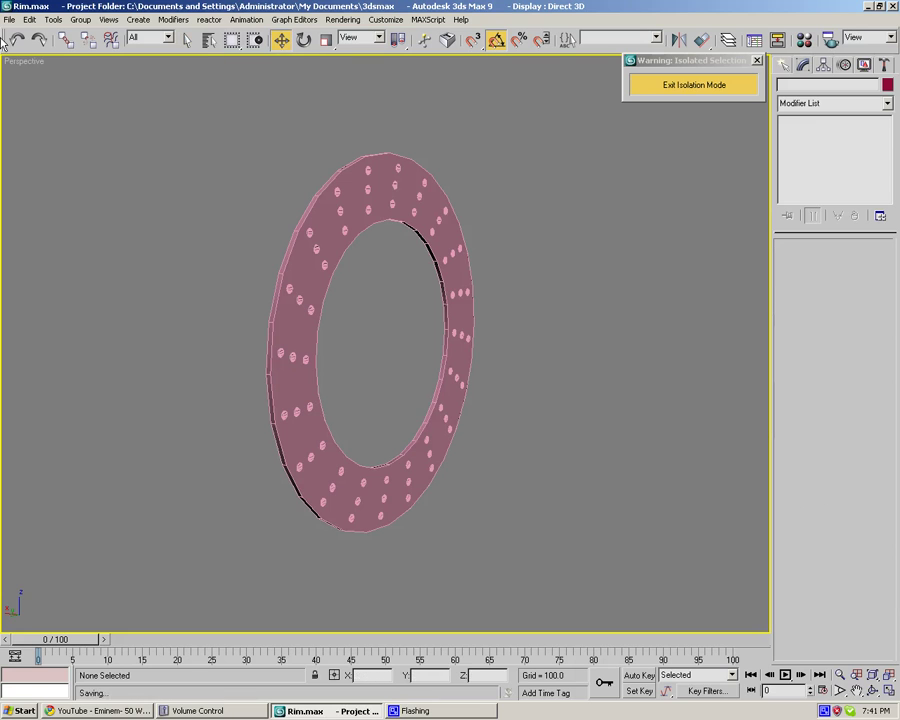
right_click(20, 62)
mouse_move(80, 67)
click(133, 139)
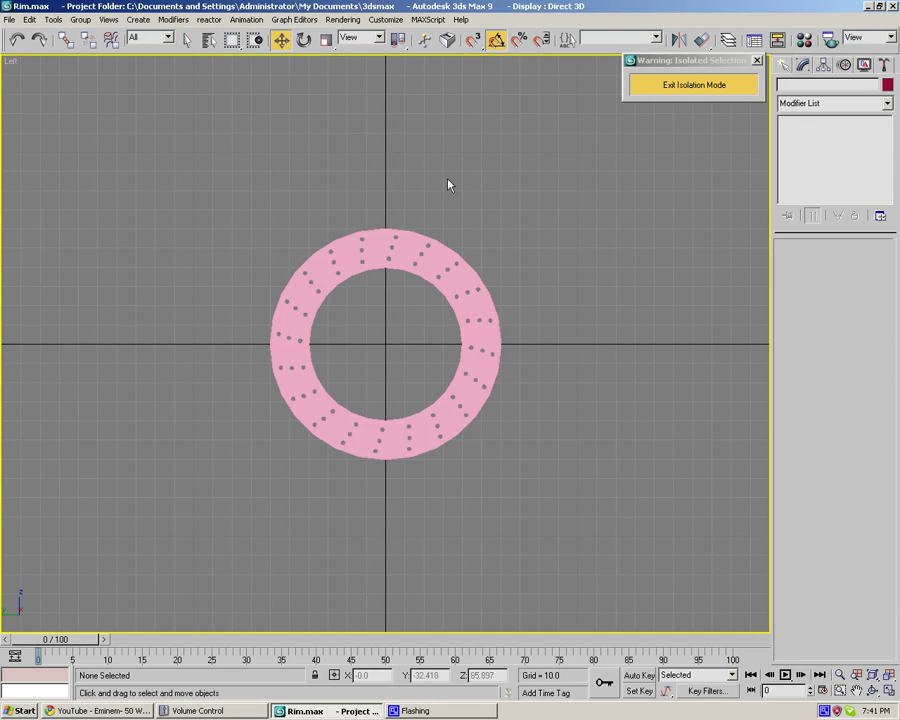
scroll(432, 213, up, 3)
scroll(432, 209, up, 2)
middle_drag(411, 196, 422, 441)
scroll(442, 403, up, 2)
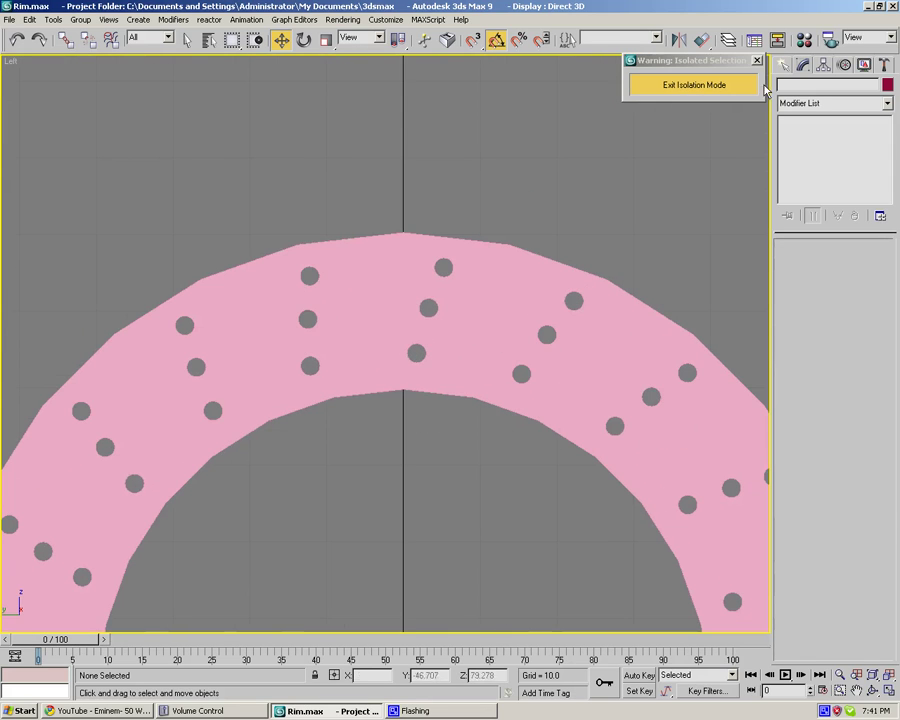
click(784, 66)
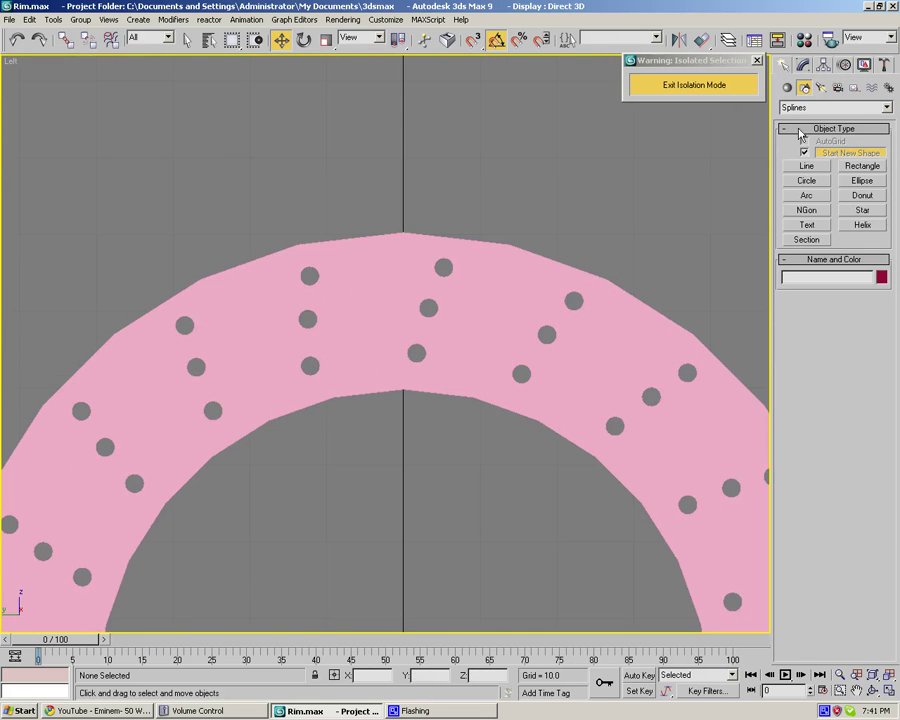
click(787, 87)
click(806, 155)
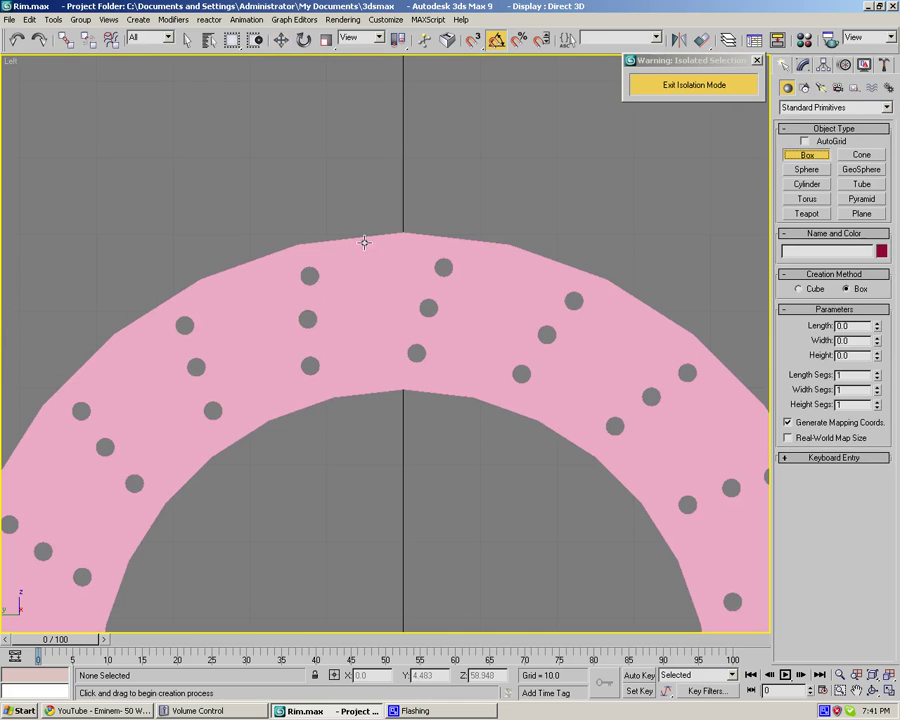
drag(364, 242, 398, 380)
click(399, 327)
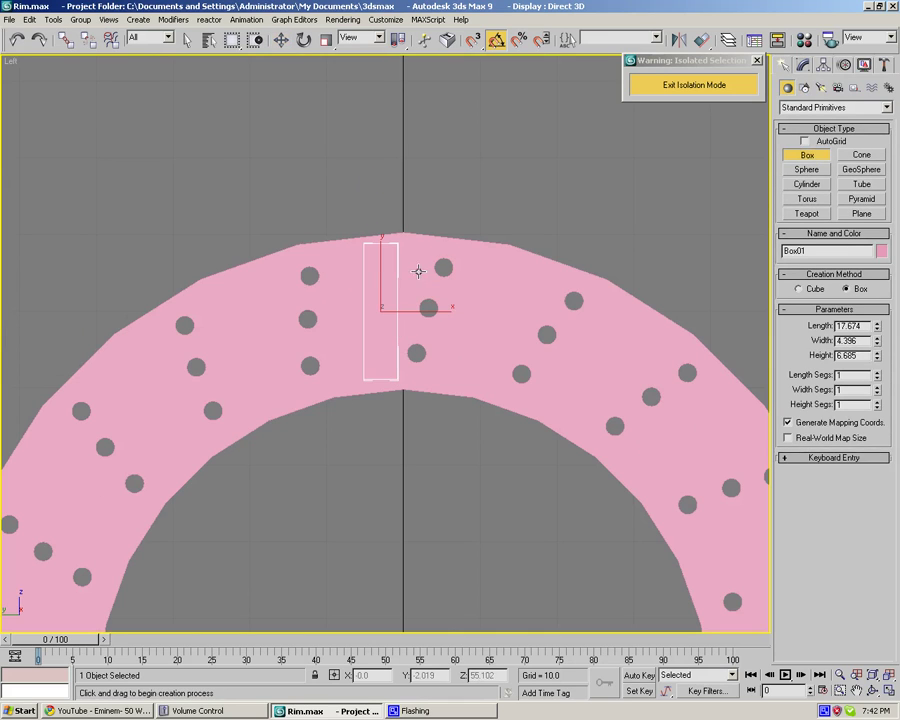
Convert the new box to an Editable Poly.
click(803, 64)
right_click(800, 123)
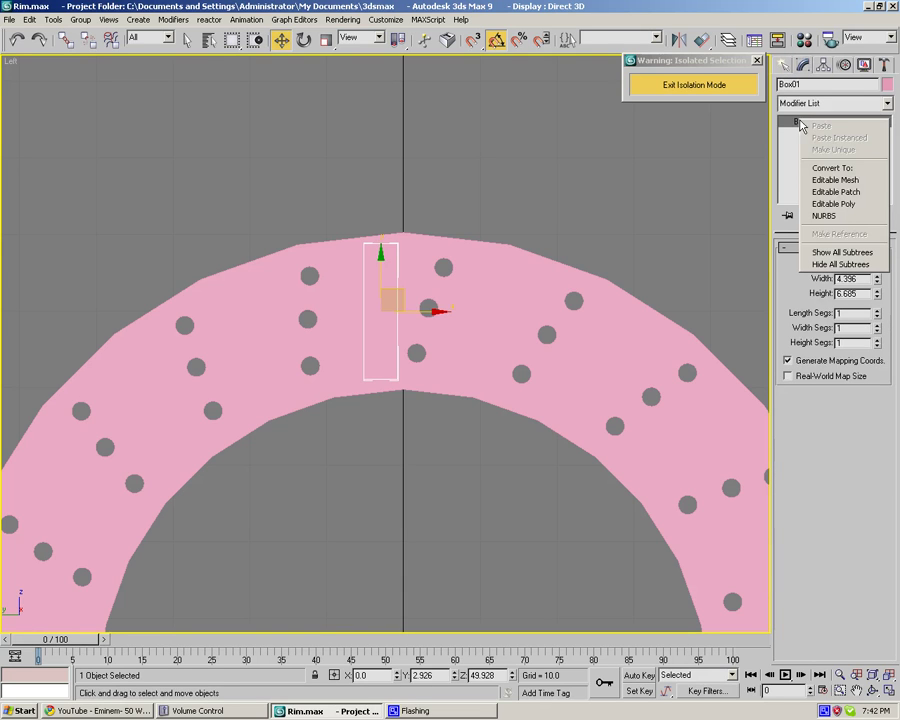
click(833, 203)
Move the box's corner vertices to form a slanted fin, wide at the disc's outer edge and narrow at the inner edge.
click(798, 265)
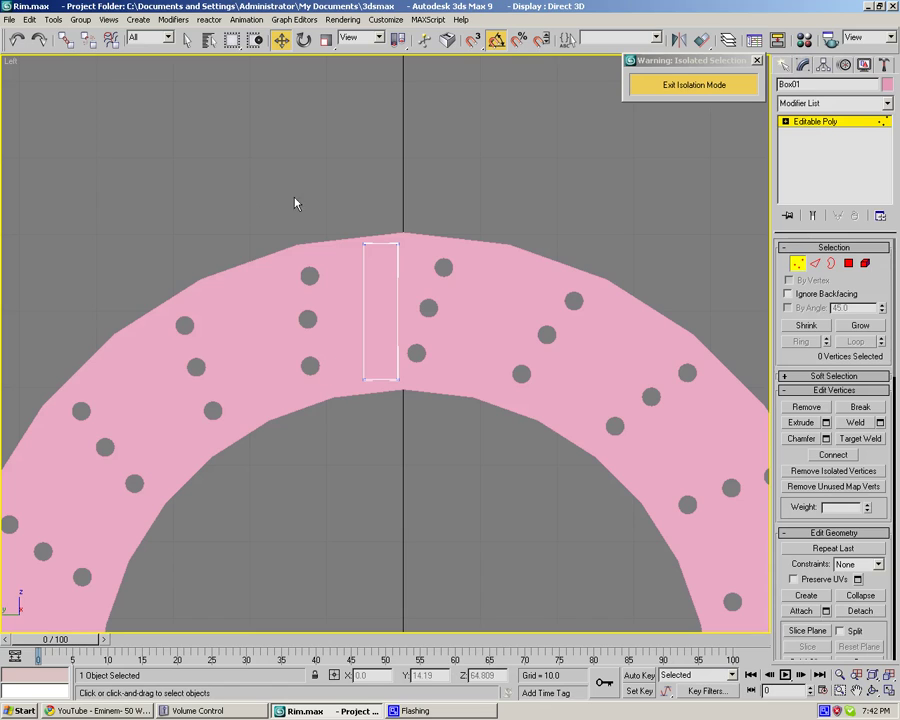
drag(301, 197, 420, 217)
click(427, 241)
click(522, 274)
drag(363, 344, 373, 354)
drag(380, 412, 380, 410)
mouse_move(376, 361)
mouse_down()
mouse_move(355, 369)
mouse_move(394, 364)
mouse_move(376, 362)
mouse_up()
click(379, 430)
click(387, 425)
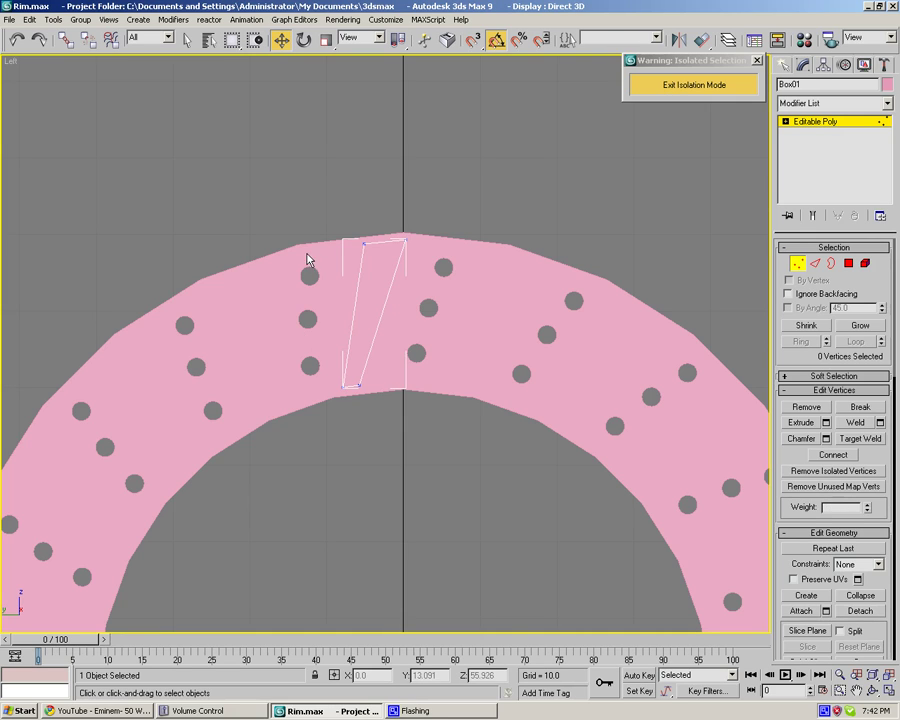
right_click(282, 42)
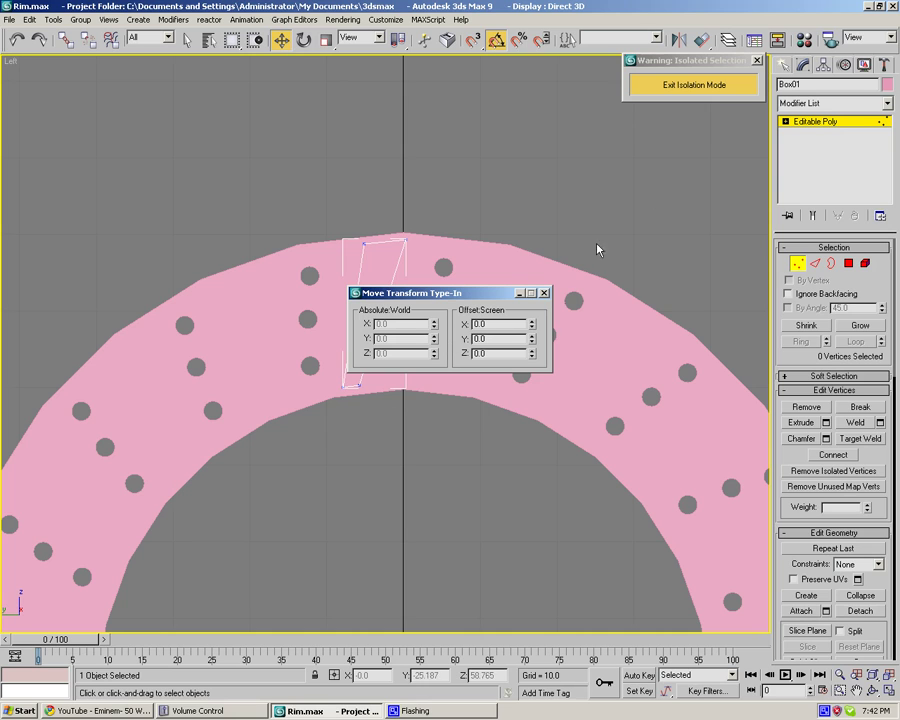
click(544, 293)
In a perspective view, change the fin's object color to dark crimson to distinguish it from the pink disc.
key(p)
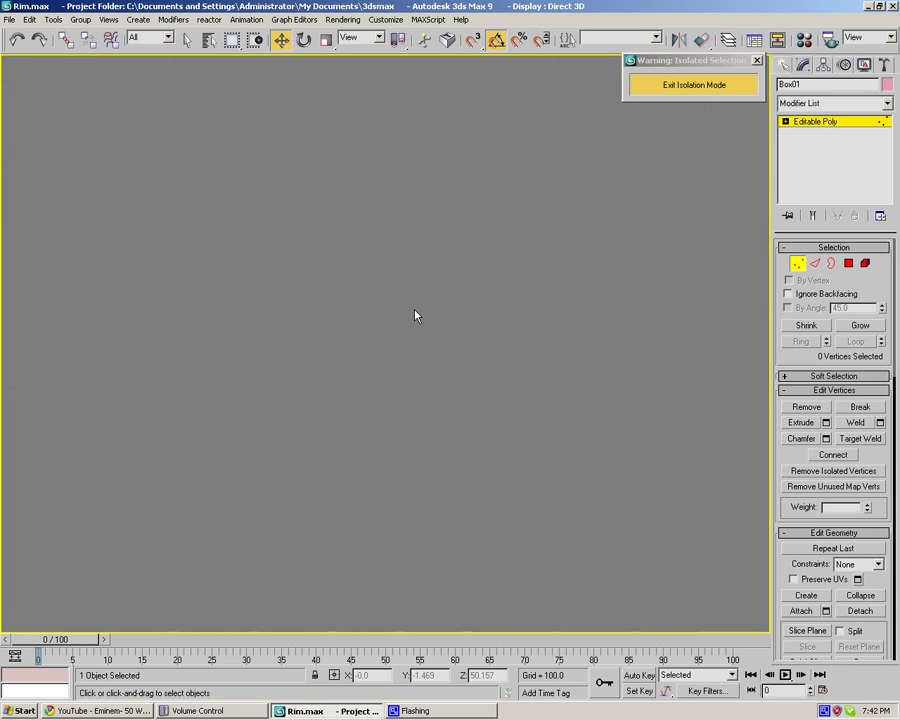
alt+middle_drag(384, 213, 392, 264)
scroll(445, 243, up, 5)
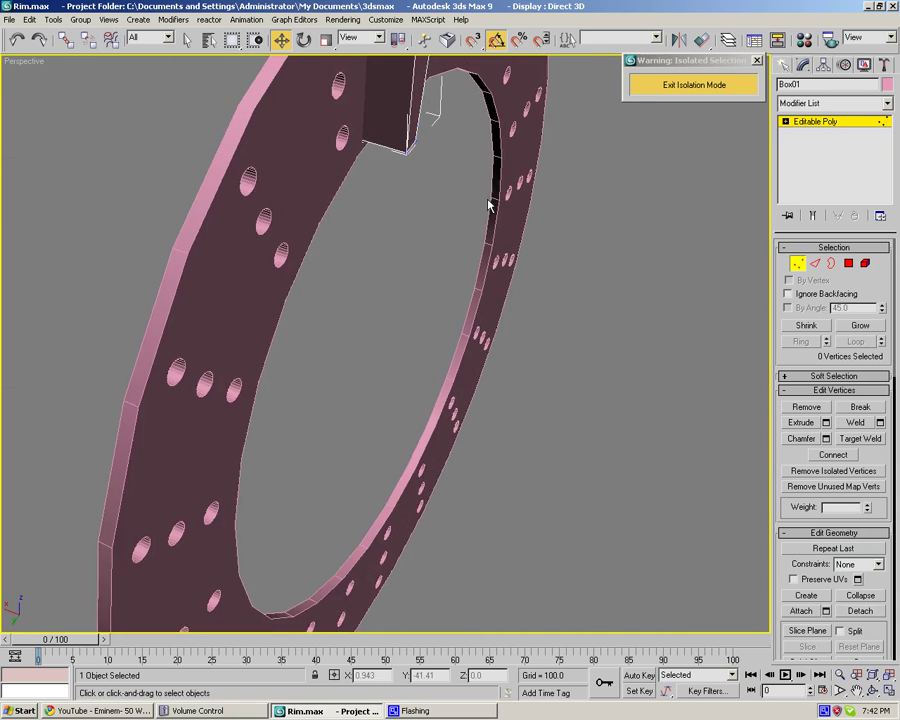
scroll(486, 200, down, 2)
click(887, 85)
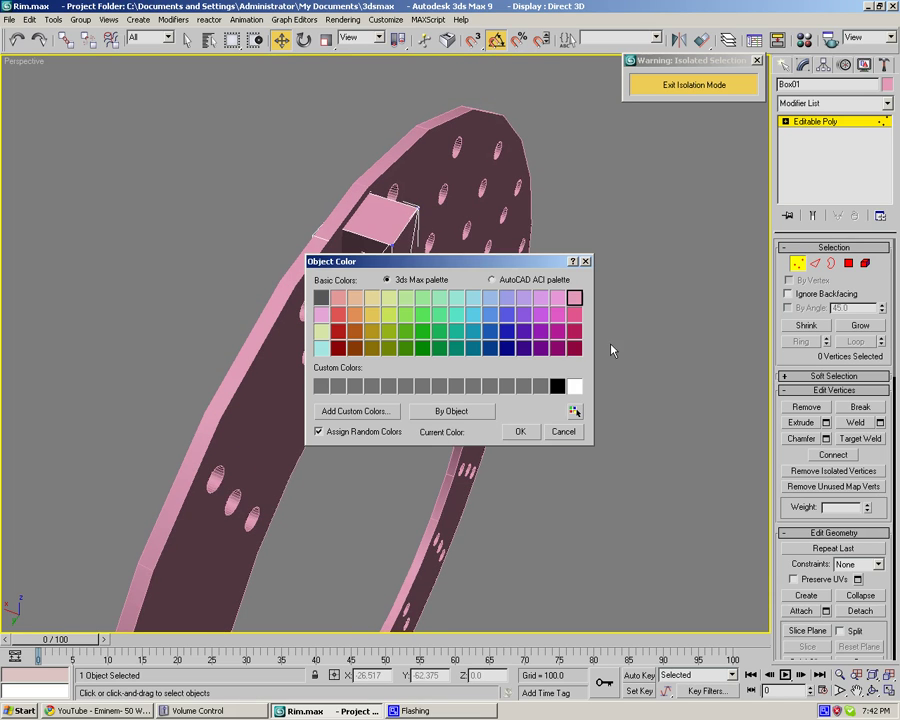
click(574, 348)
click(533, 436)
Reduce the fin's depth by moving its four outer-face vertices about 1.7 units along X toward the disc.
alt+middle_drag(622, 344, 666, 341)
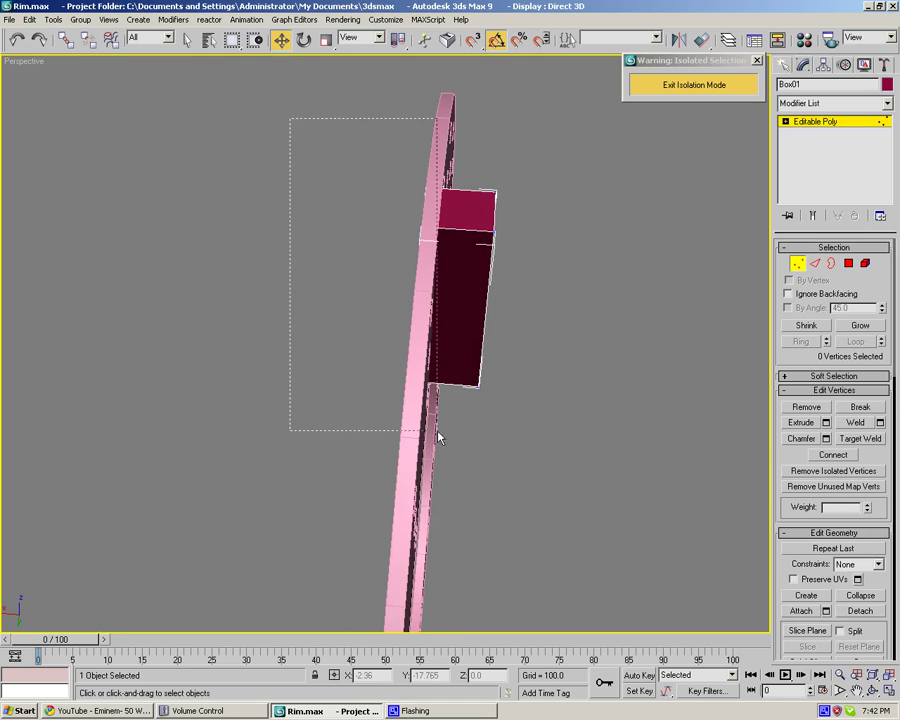
drag(441, 446, 441, 446)
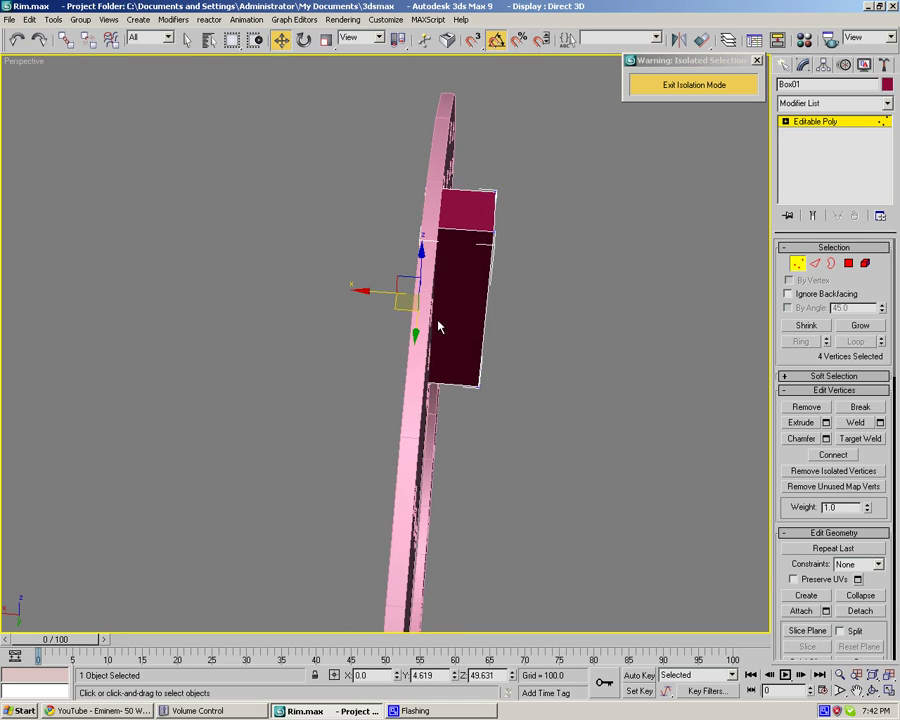
click(376, 295)
scroll(377, 293, down, 5)
scroll(520, 297, up, 5)
middle_drag(512, 301, 504, 440)
drag(542, 208, 430, 483)
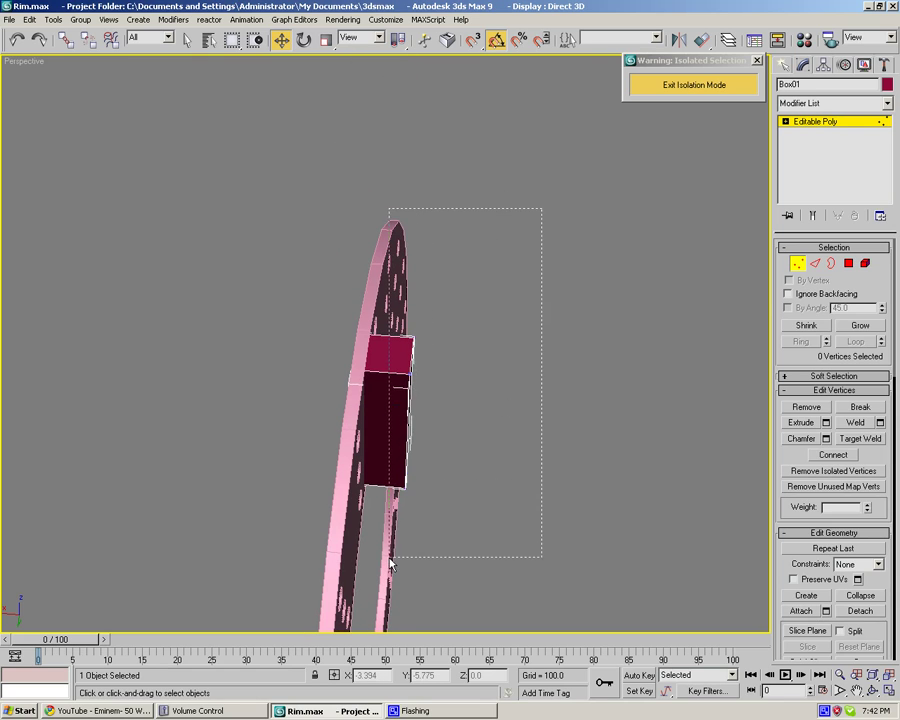
drag(394, 562, 396, 556)
drag(376, 430, 364, 431)
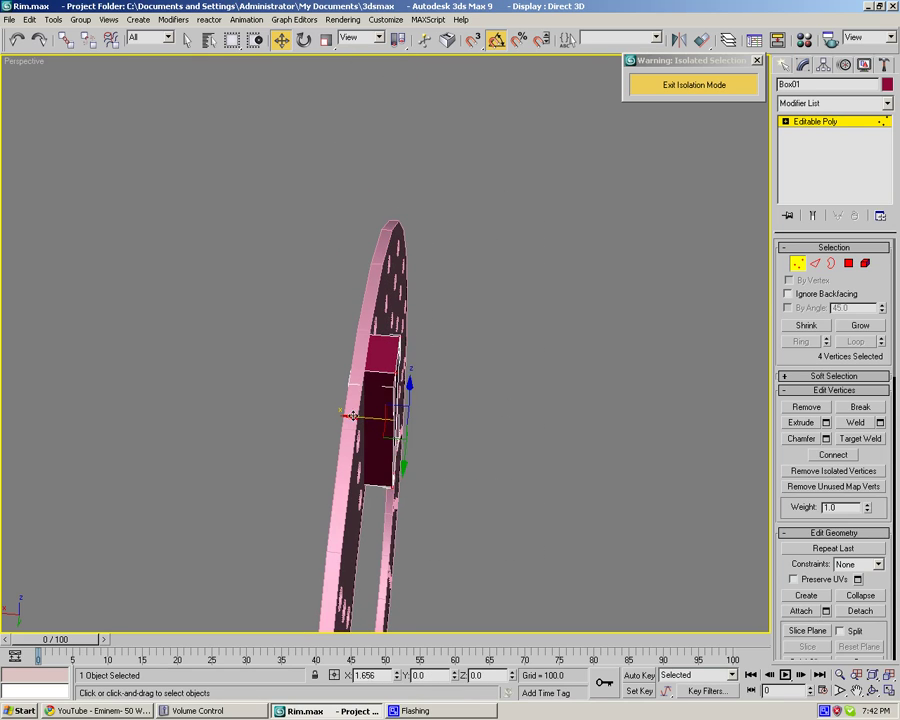
Select the whole fin element and shift it slightly along X relative to the disc face.
click(866, 263)
click(378, 396)
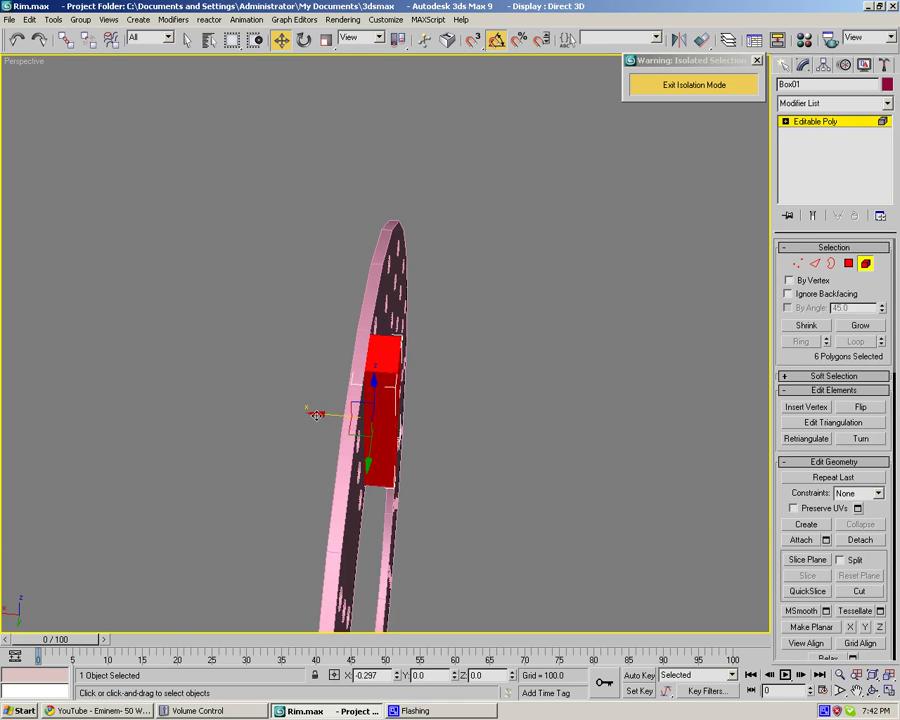
click(520, 380)
alt+middle_drag(520, 380, 378, 201)
click(351, 137)
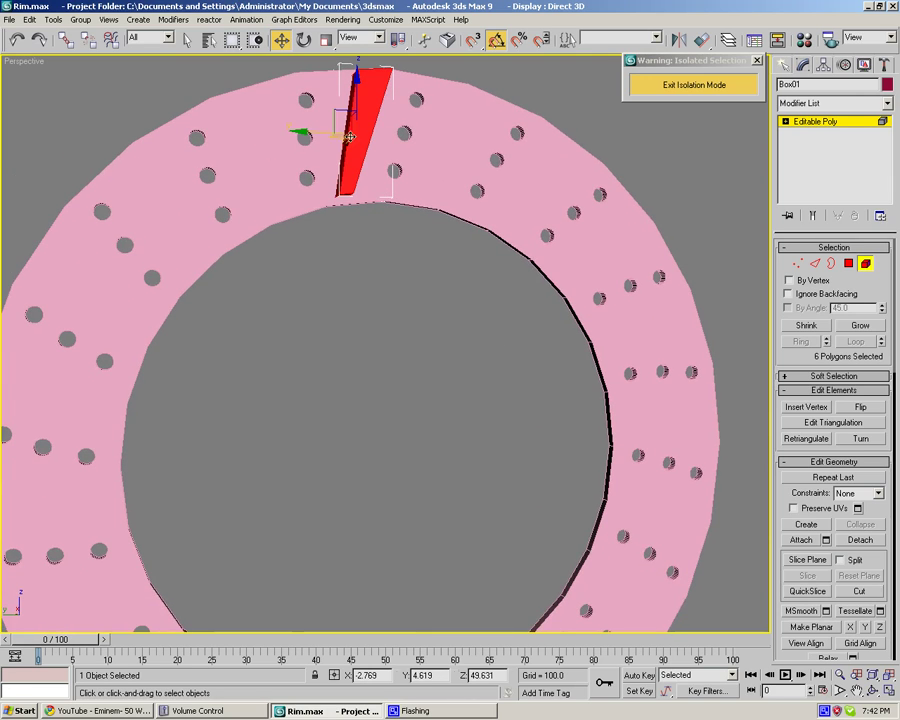
Move only the fin's pivot to the world origin, setting its Y and Z positions to 0.
click(803, 64)
click(808, 155)
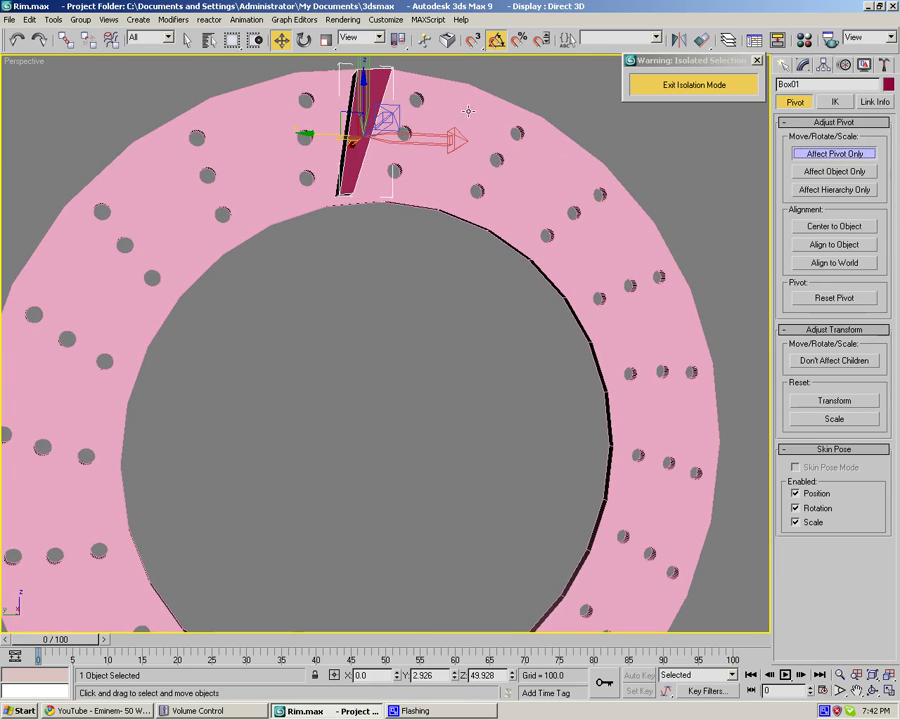
key(F12)
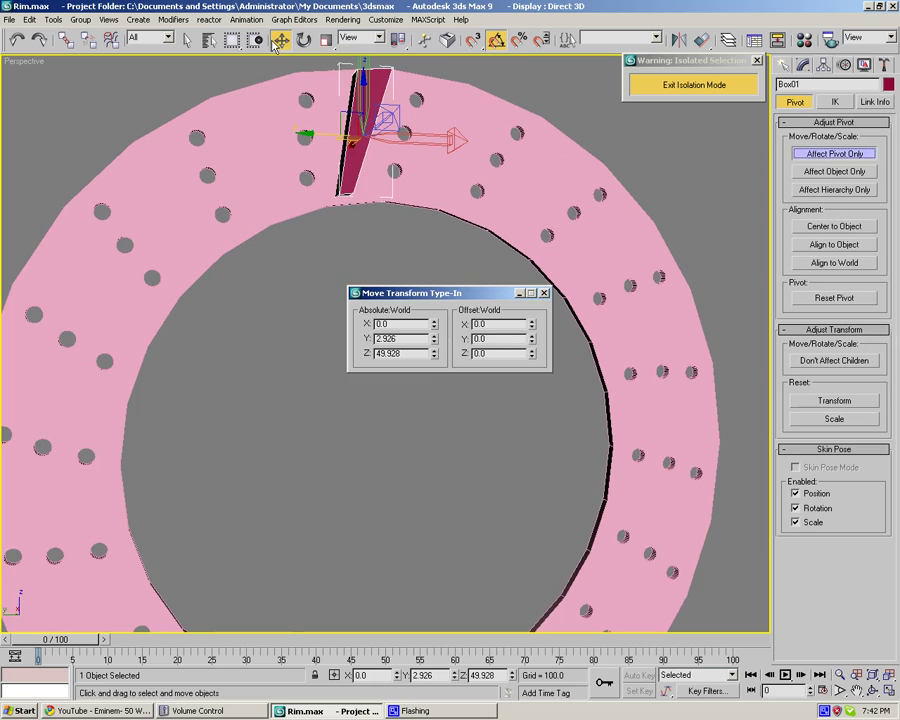
right_click(435, 357)
right_click(434, 339)
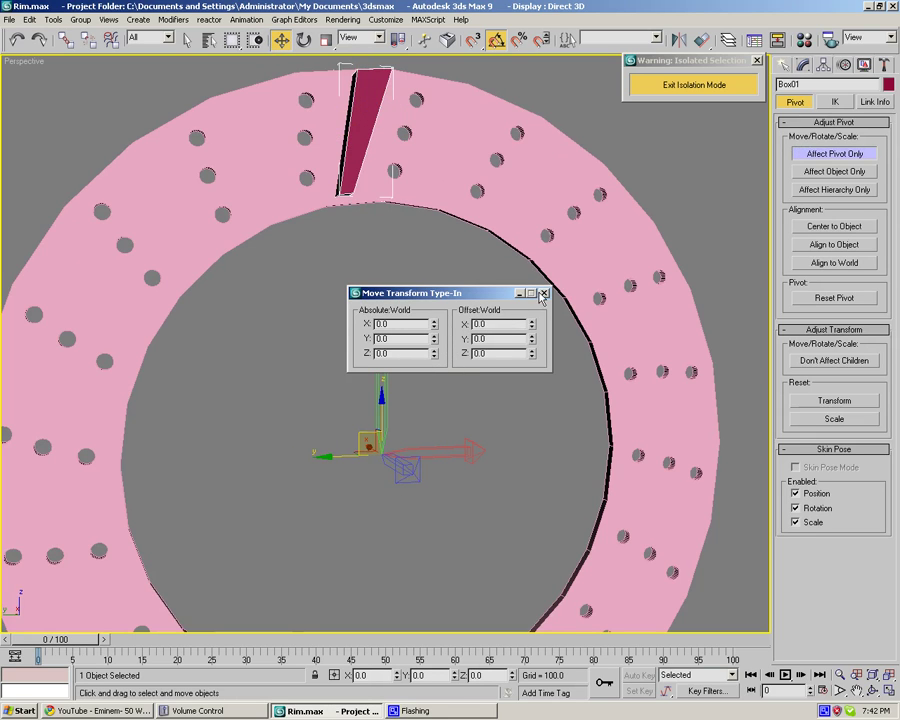
click(543, 293)
Array the fin around the disc as 20 copies with total rotation of 361 degrees about X and 0 about Y and Z.
click(53, 19)
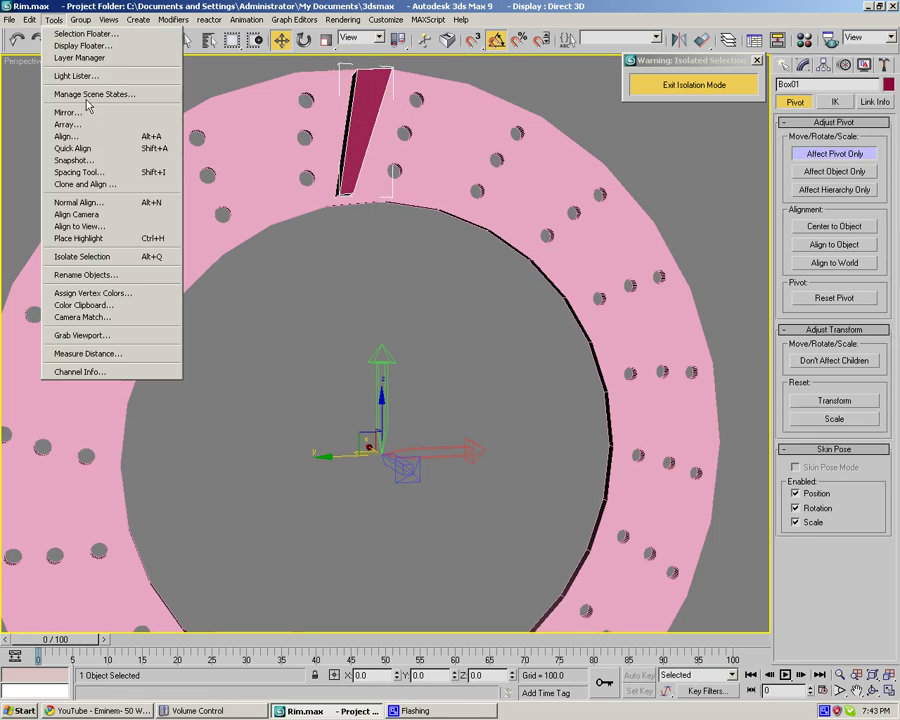
click(90, 124)
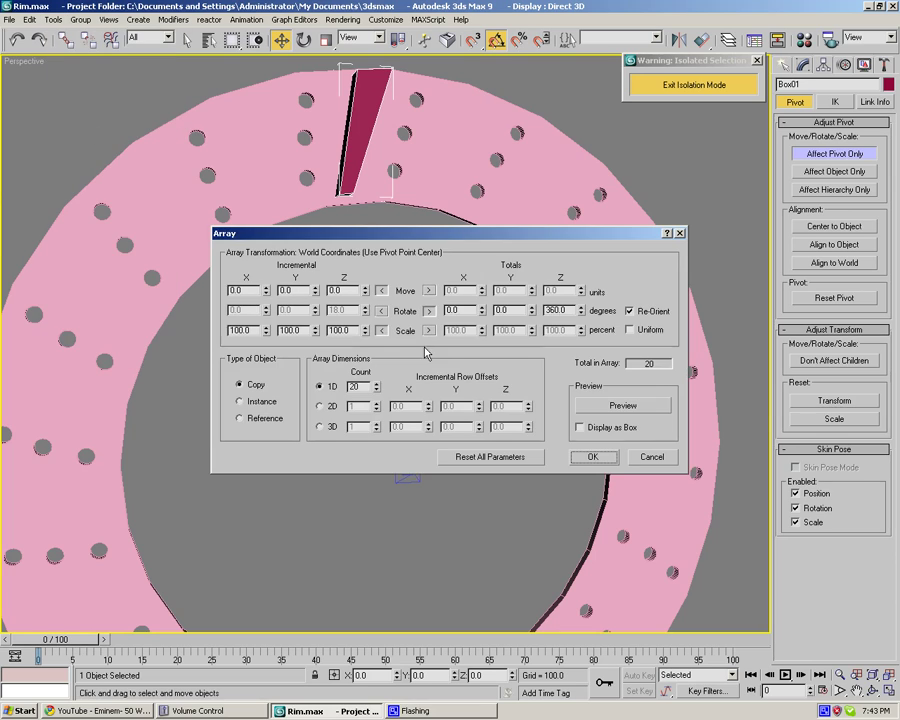
click(631, 406)
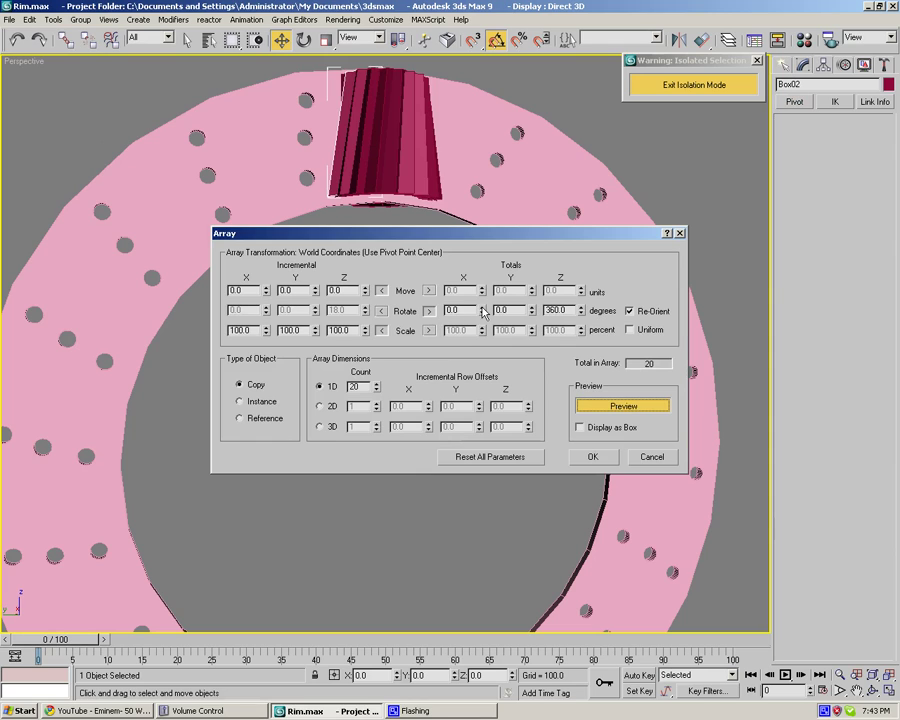
drag(533, 288, 534, 221)
right_click(533, 311)
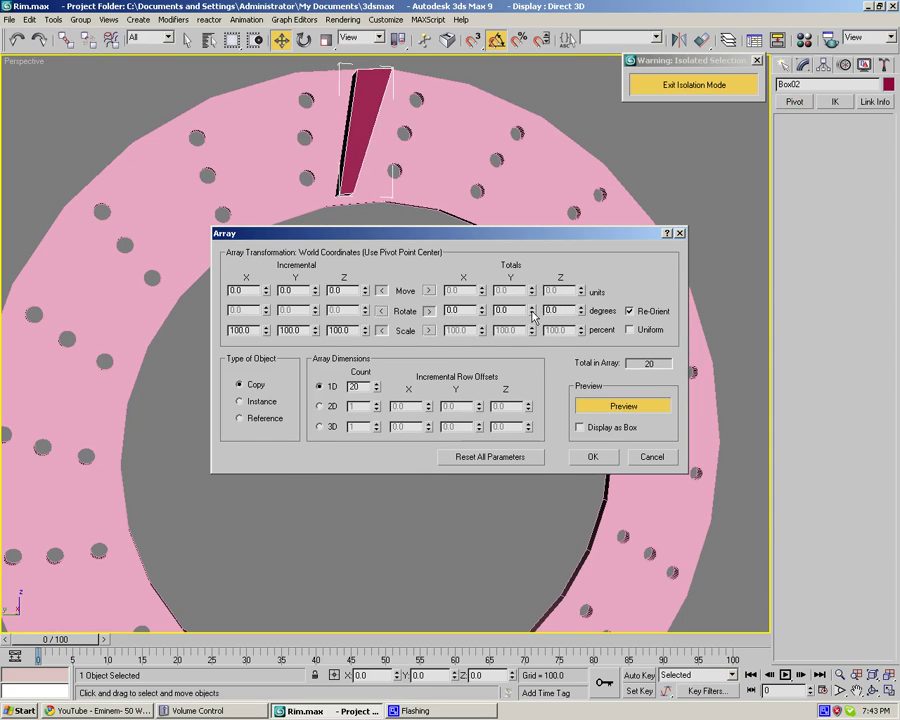
mouse_move(482, 312)
mouse_down()
mouse_move(489, 292)
mouse_move(471, 308)
mouse_up()
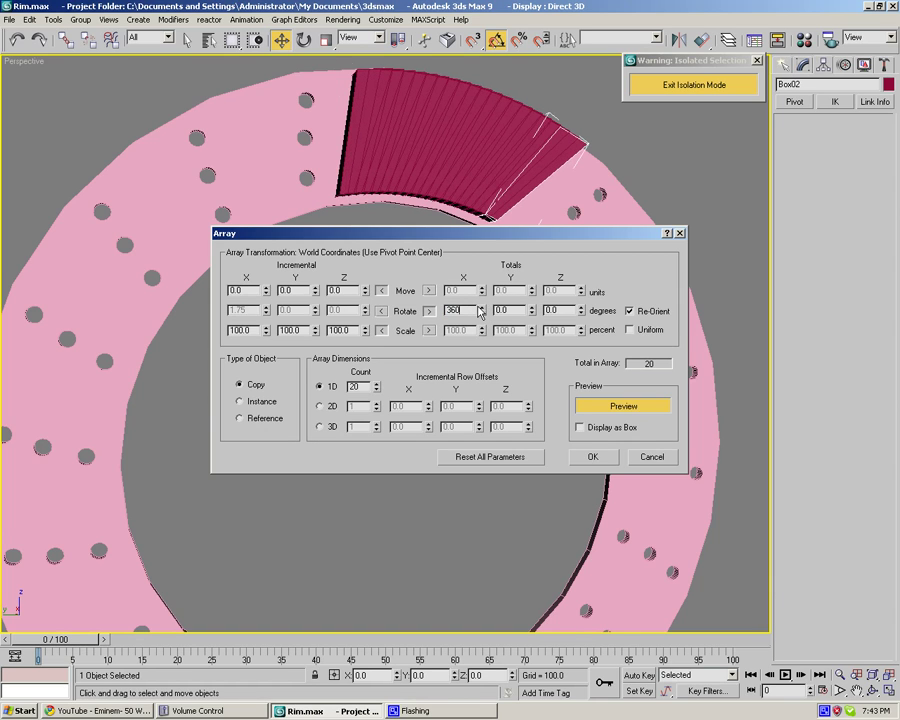
click(480, 308)
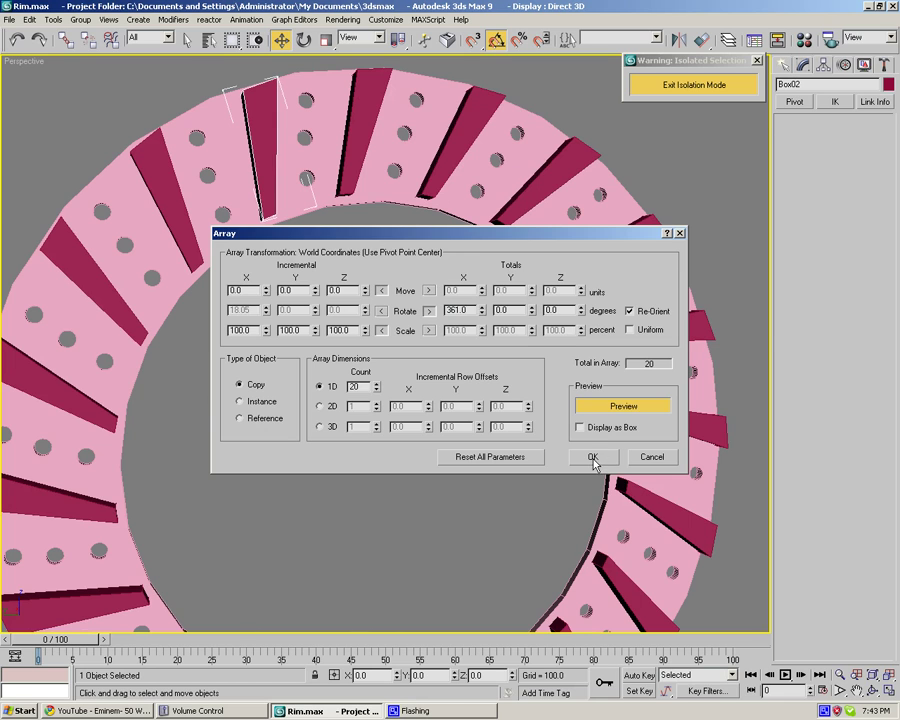
click(592, 457)
click(360, 444)
scroll(365, 420, down, 5)
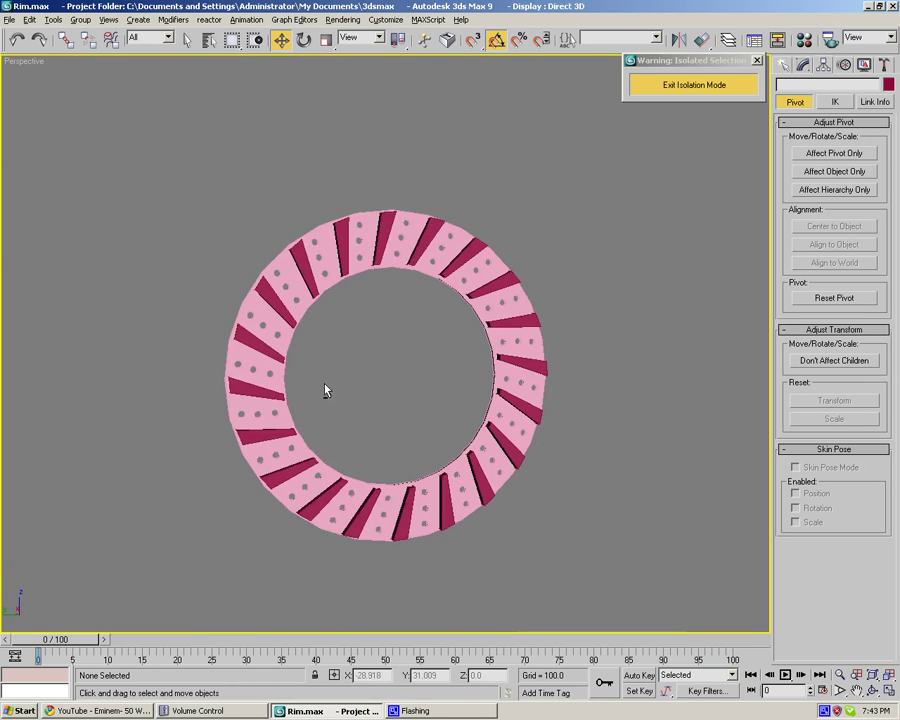
Select the fin at the ring's top and attach the fins down the ring's right side to it.
alt+middle_drag(325, 390, 356, 297)
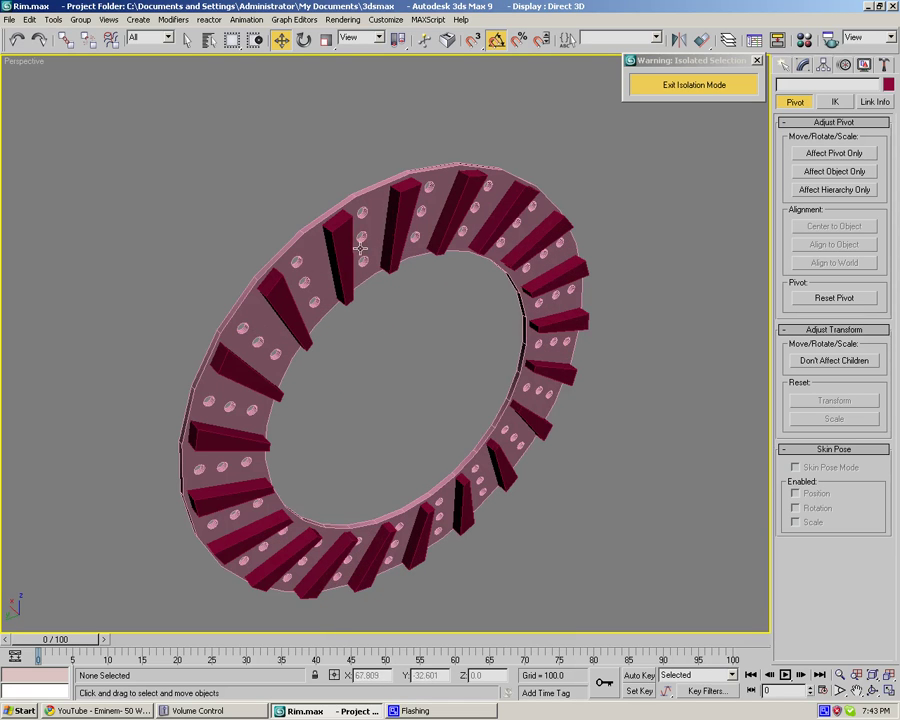
click(364, 244)
click(422, 315)
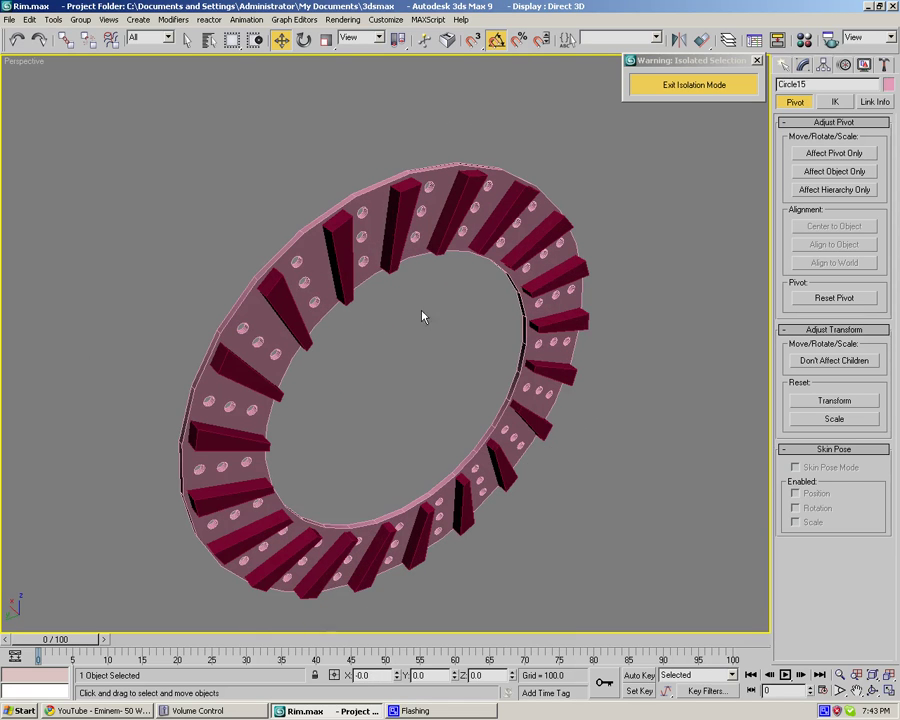
click(433, 245)
click(803, 66)
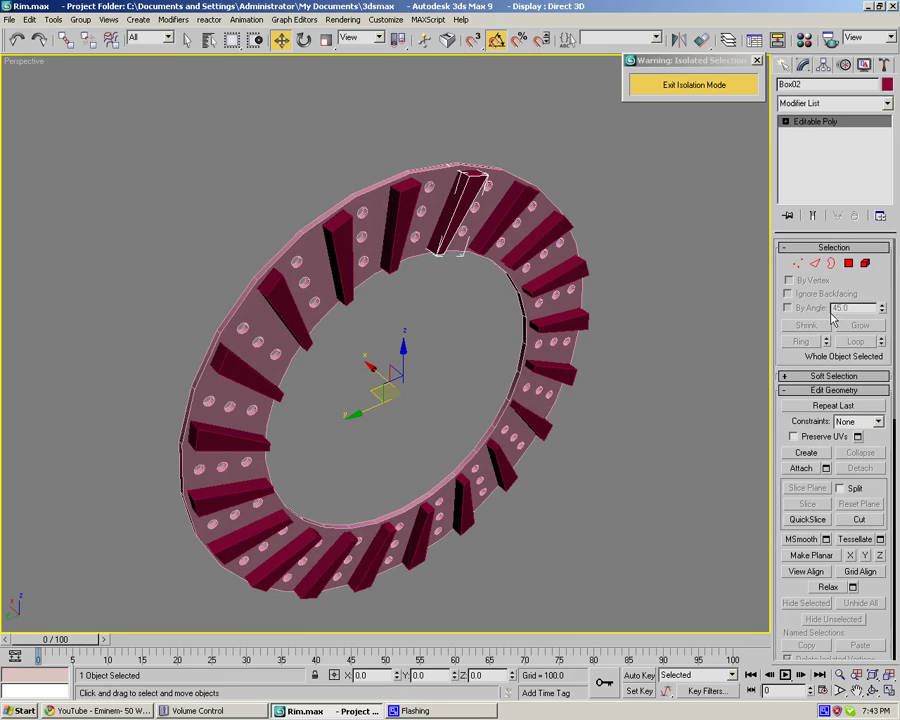
click(802, 468)
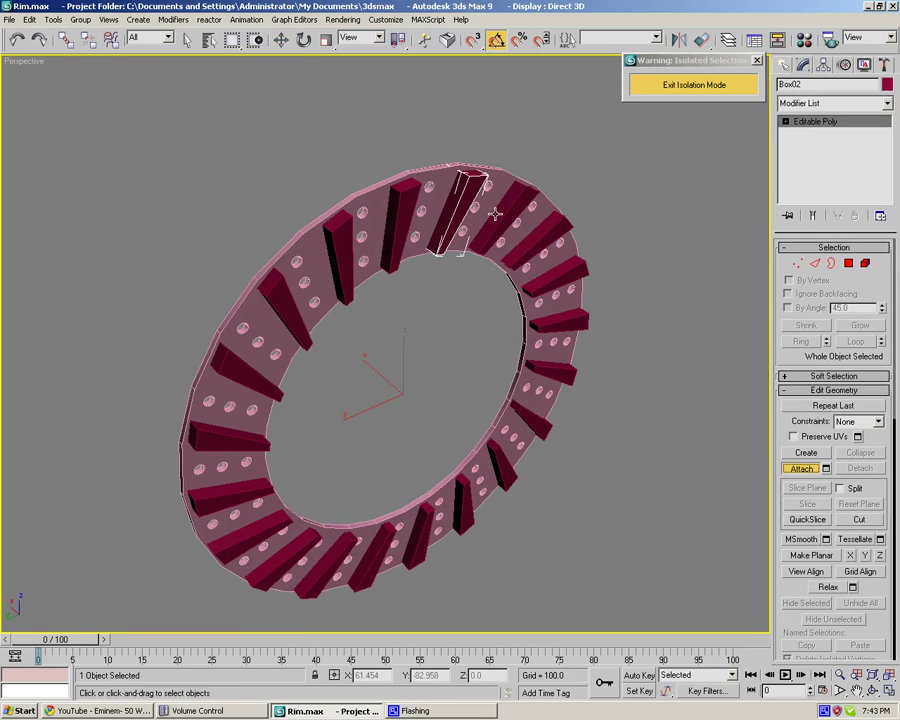
click(509, 214)
click(539, 232)
click(553, 282)
click(551, 323)
click(551, 370)
click(534, 421)
click(505, 475)
click(457, 521)
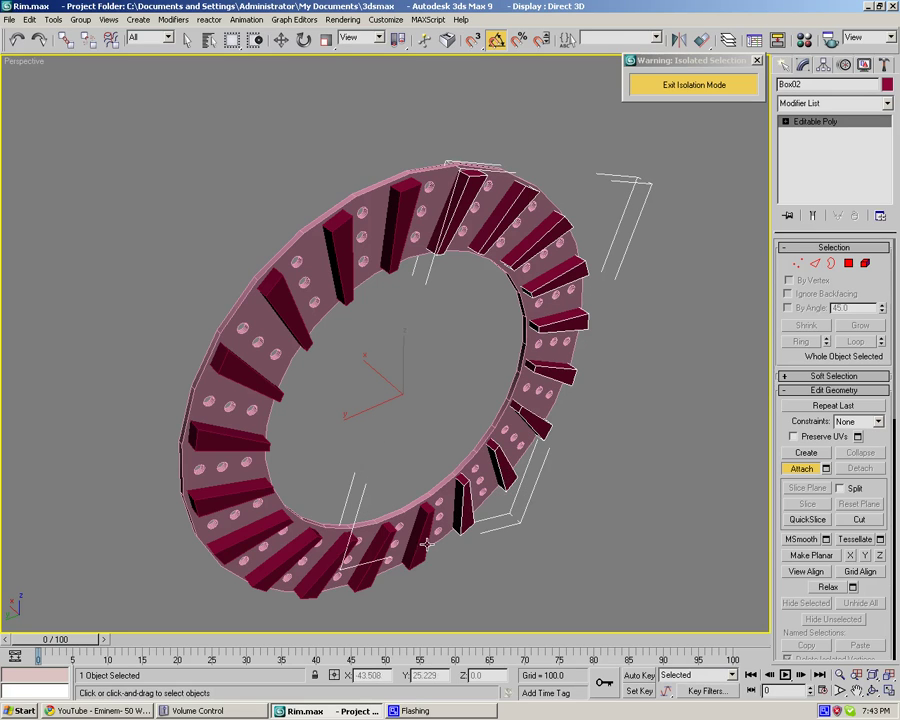
Attach the remaining fins along the ring's bottom and up its left side to the same object.
click(368, 553)
click(276, 566)
click(245, 546)
click(229, 492)
click(233, 446)
click(242, 386)
click(282, 308)
click(346, 243)
click(410, 209)
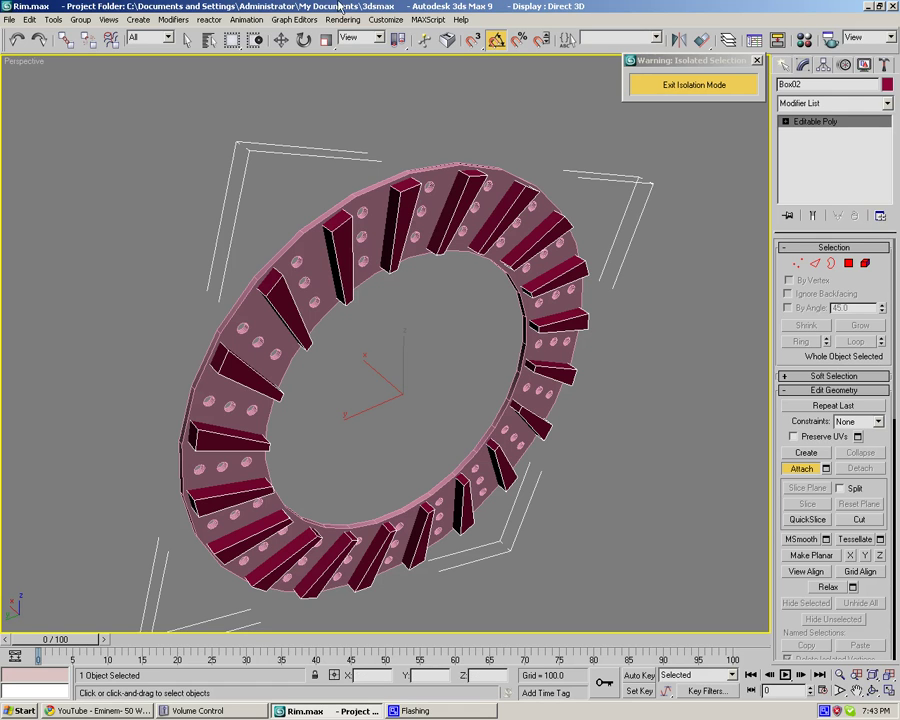
Clone the holed ring as one copy along X and position it against the fins' open side.
click(280, 40)
click(440, 369)
alt+middle_drag(442, 369, 474, 343)
click(343, 260)
shift+drag(367, 372, 401, 374)
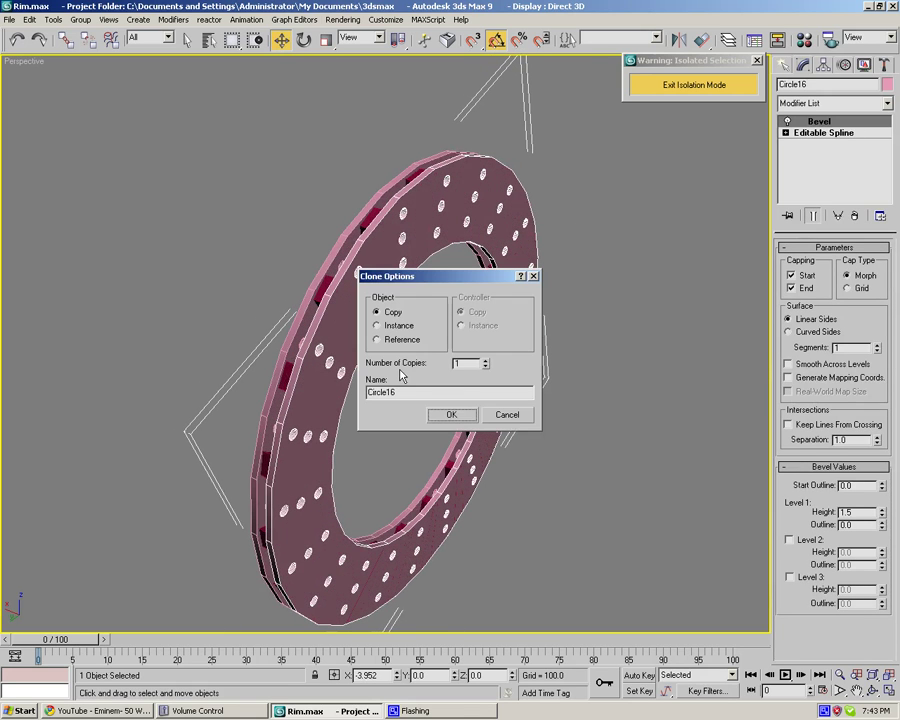
click(452, 415)
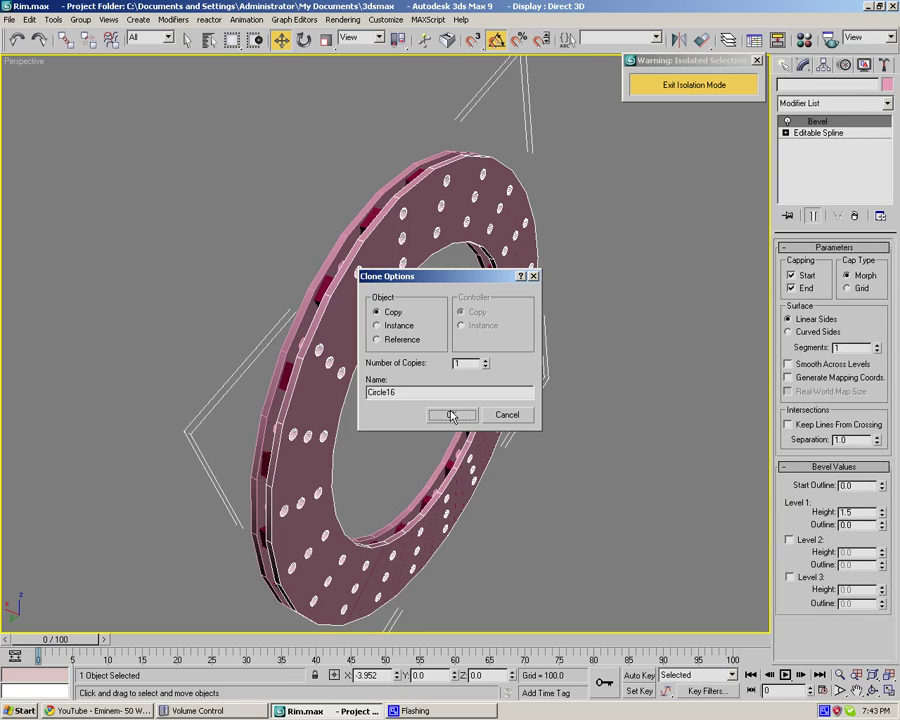
drag(378, 377, 381, 377)
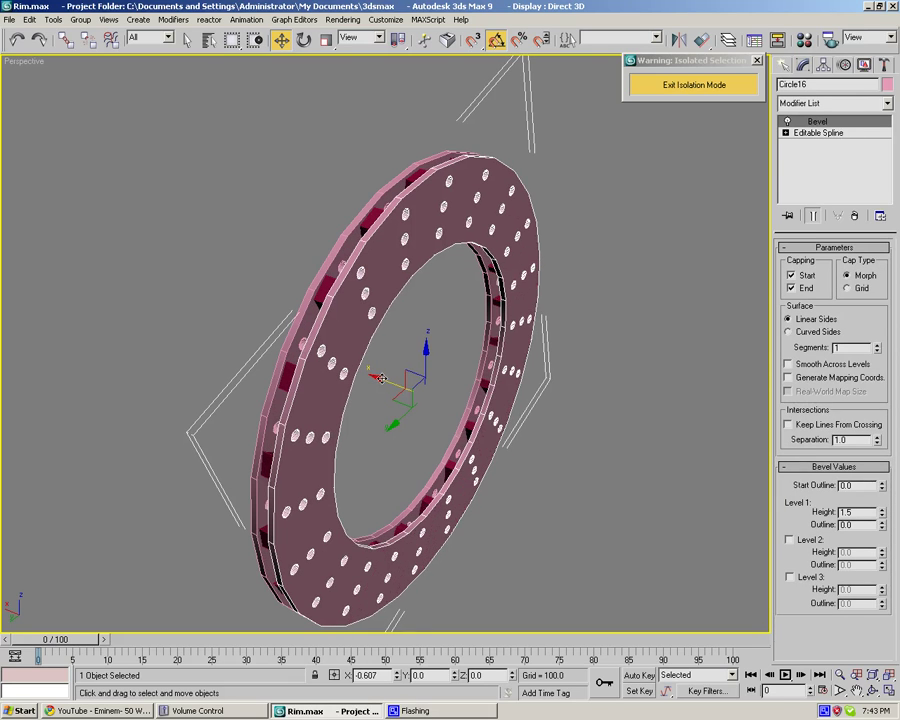
Shift the original holed ring outward along X by about 1 unit to widen the gap between the discs.
click(544, 456)
alt+middle_drag(544, 456, 510, 460)
key(7)
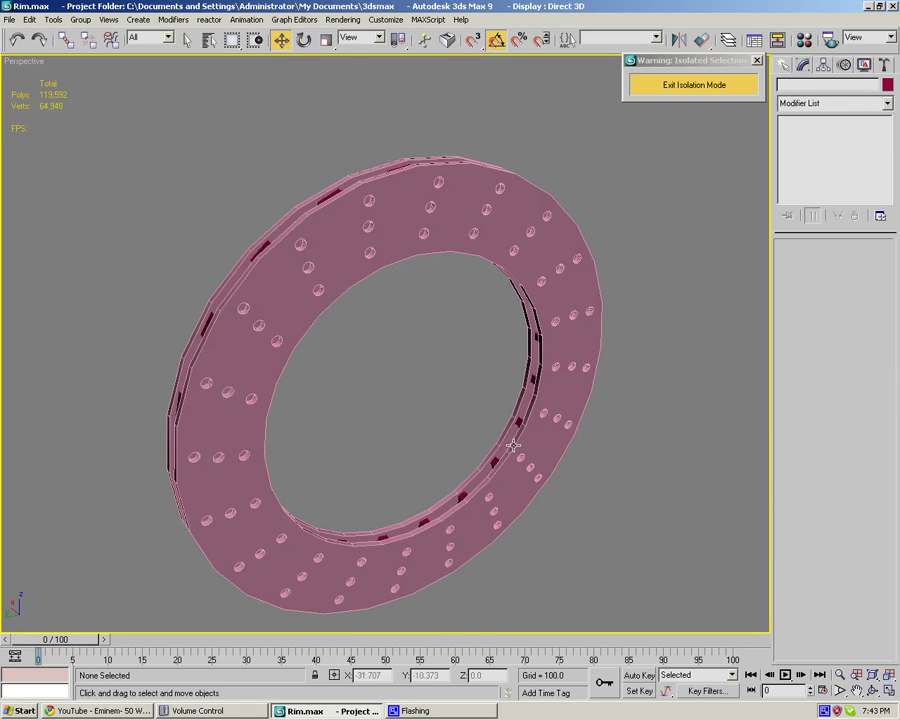
key(7)
alt+middle_drag(301, 315, 488, 313)
click(470, 308)
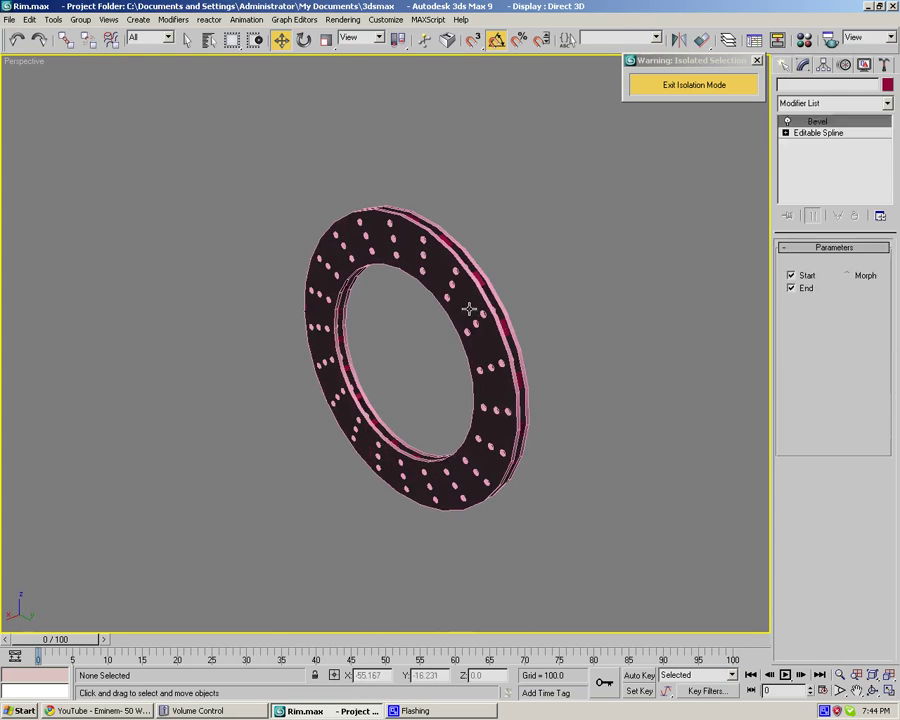
drag(358, 381, 356, 381)
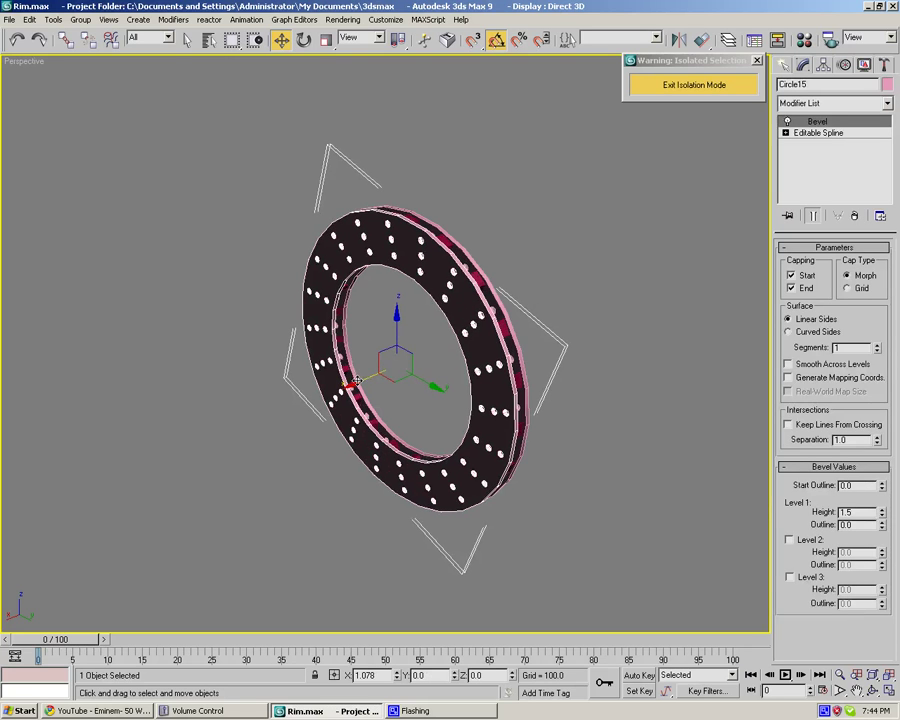
click(576, 309)
In the Left view, select both rings and the fins together and set their object color to black.
alt+middle_drag(574, 309, 492, 331)
scroll(521, 325, up, 5)
scroll(475, 289, down, 3)
scroll(472, 289, down, 2)
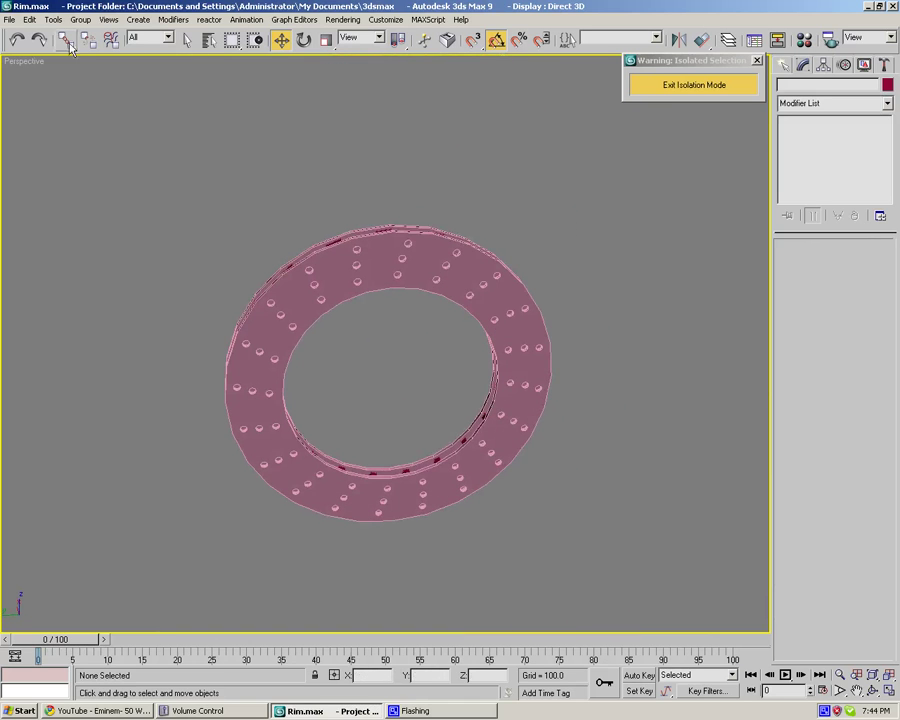
right_click(28, 63)
mouse_move(75, 74)
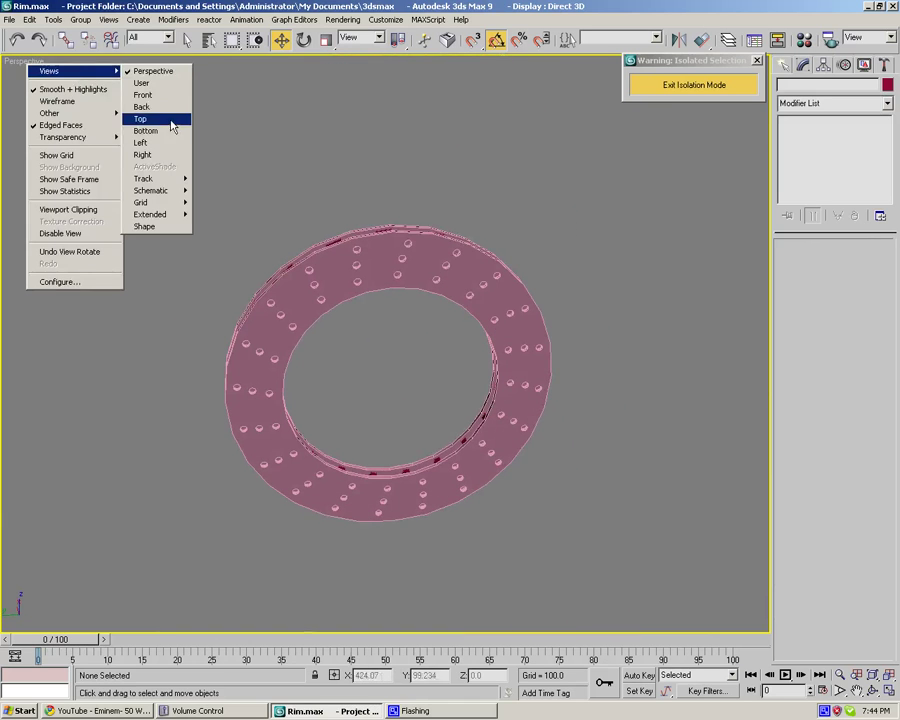
click(158, 143)
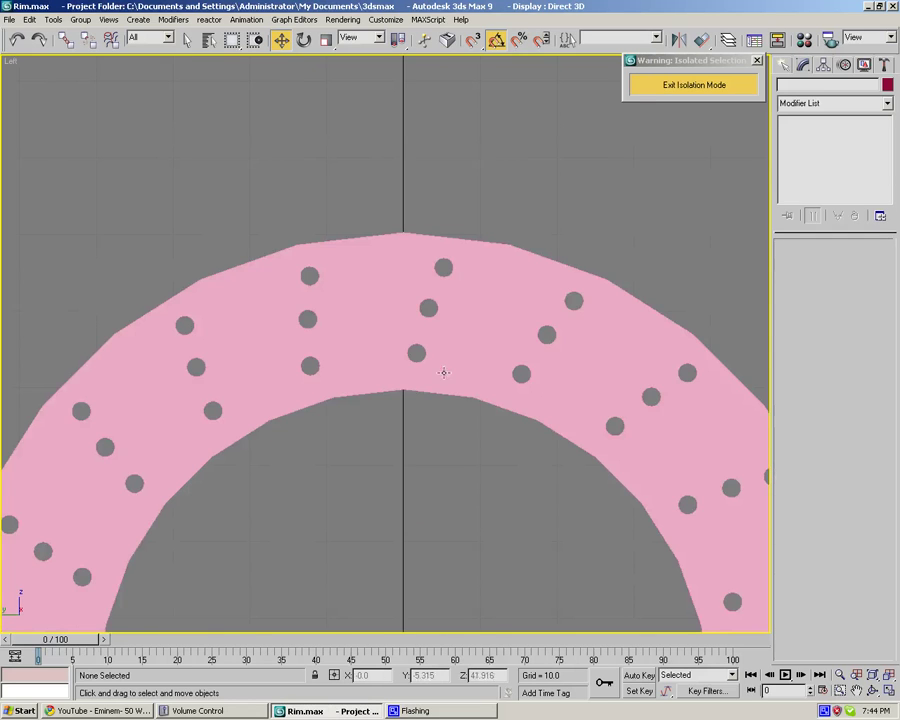
scroll(420, 213, down, 5)
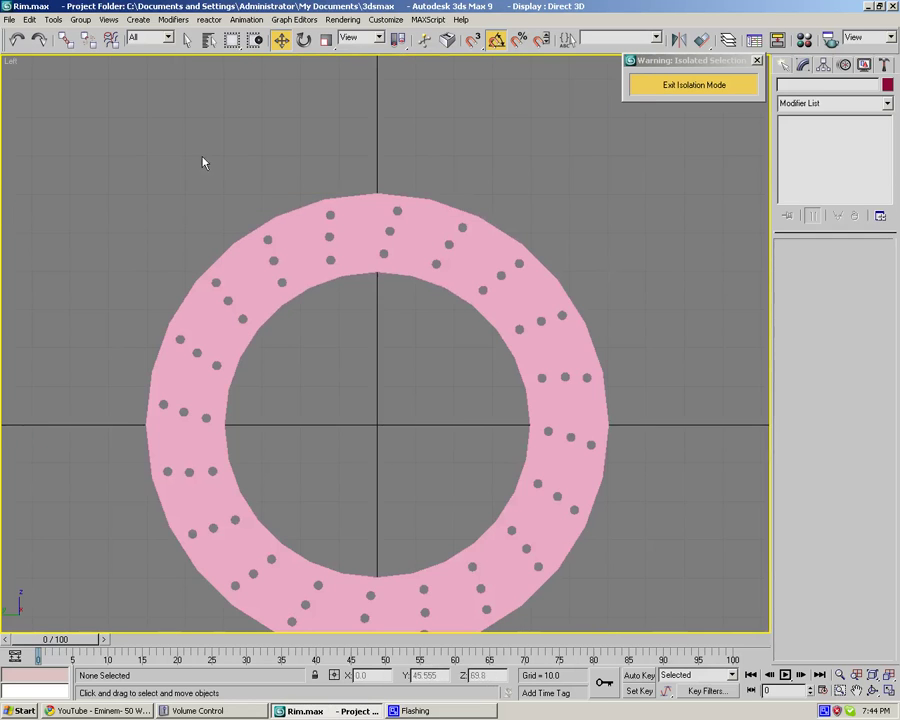
scroll(185, 135, down, 3)
drag(141, 141, 726, 620)
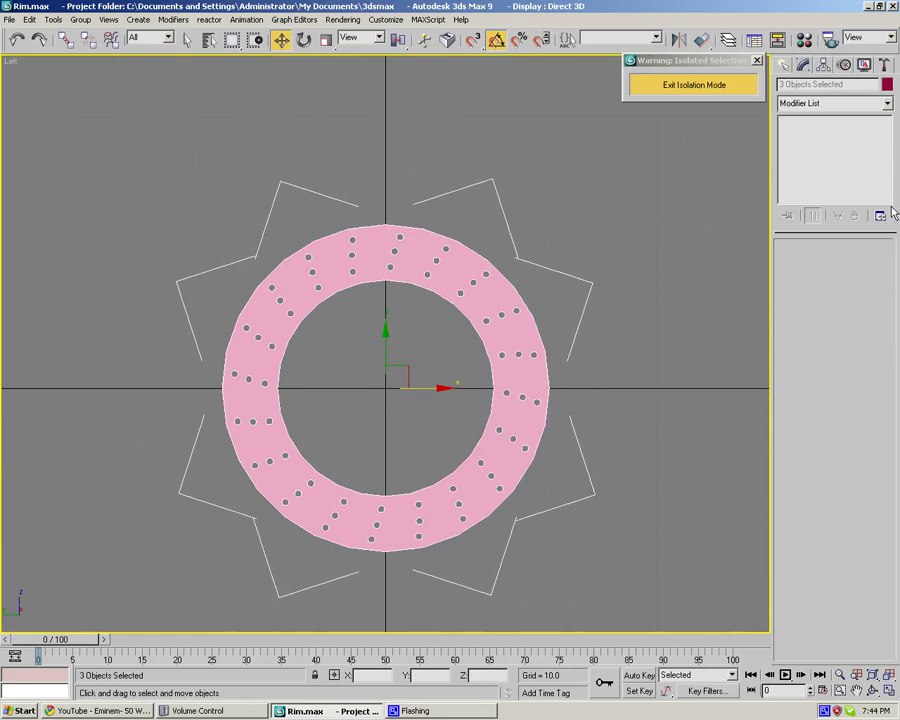
click(887, 85)
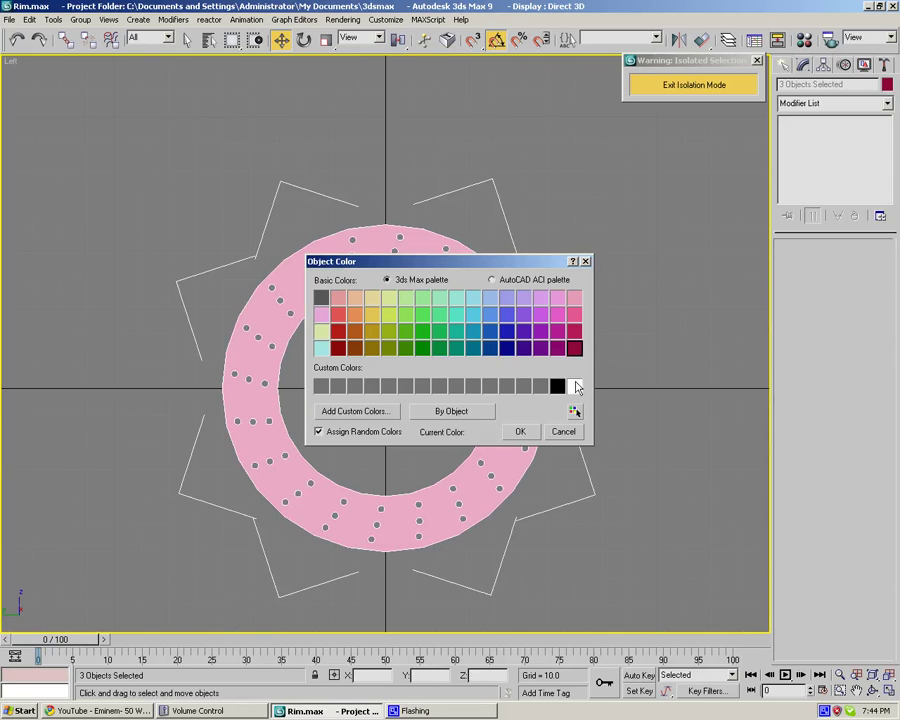
click(519, 431)
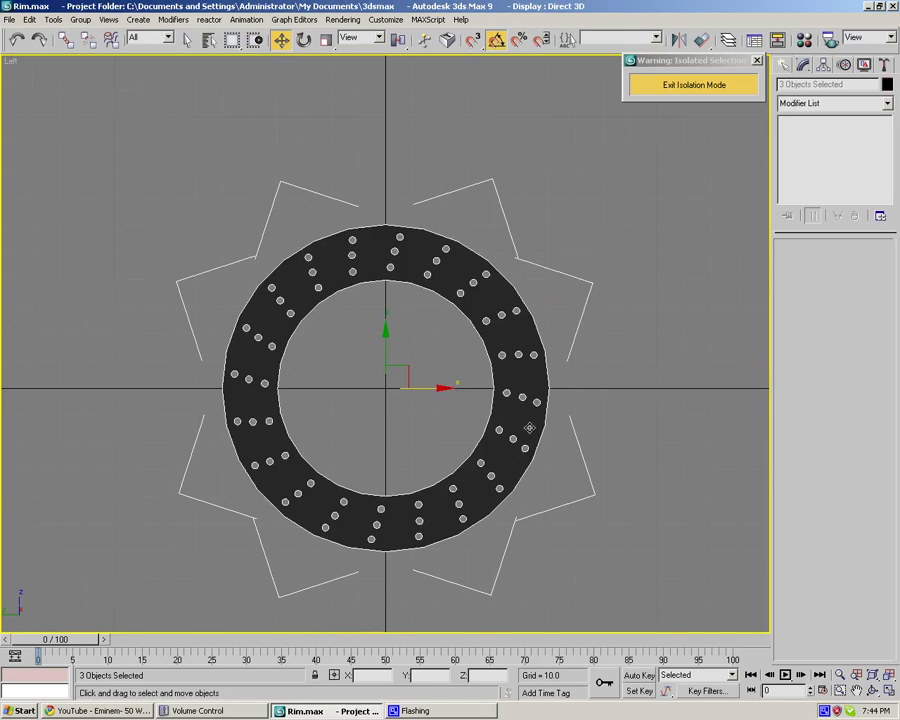
Assign the 01 - Default material to the selected rings and fins.
key(m)
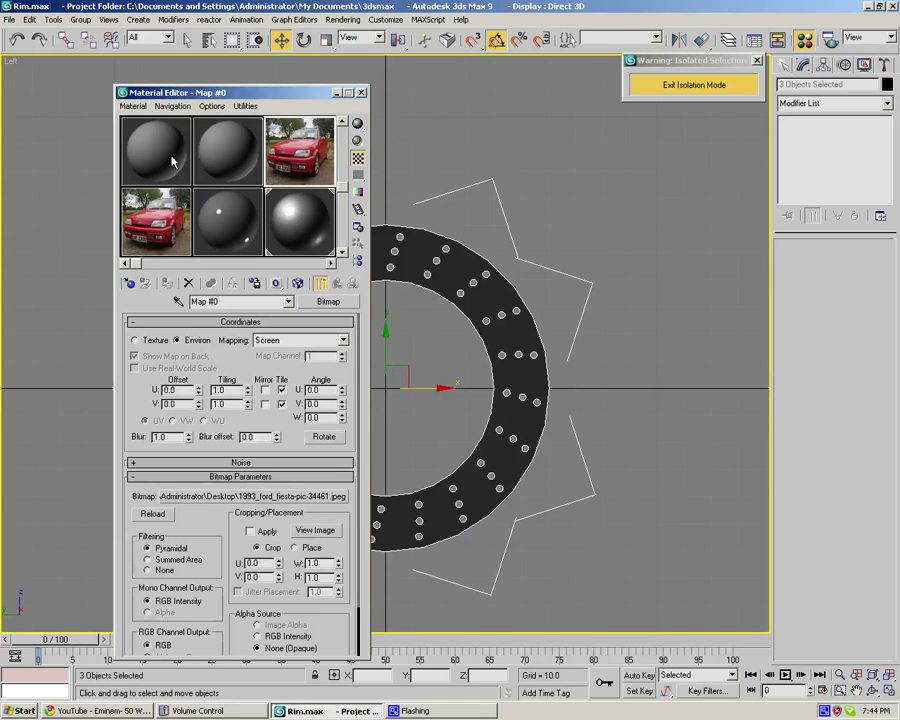
drag(343, 193, 343, 121)
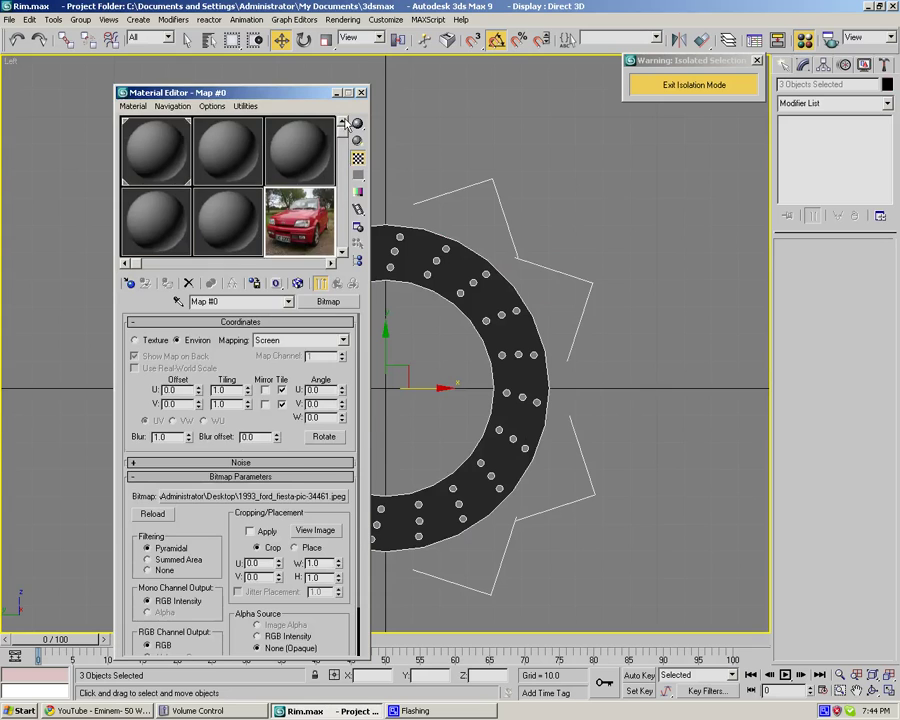
click(143, 155)
click(167, 284)
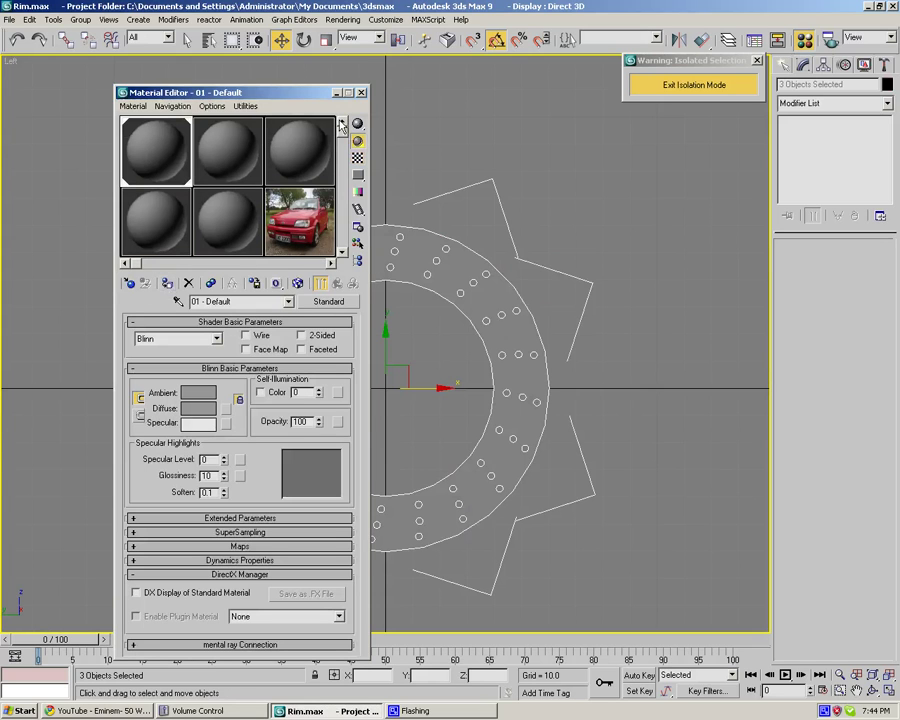
click(362, 93)
In the Left view, create a cylinder from the disc's center with a radius of about 38.4 and height of about 17.2.
alt+middle_drag(357, 106, 302, 205)
right_click(20, 64)
mouse_move(95, 71)
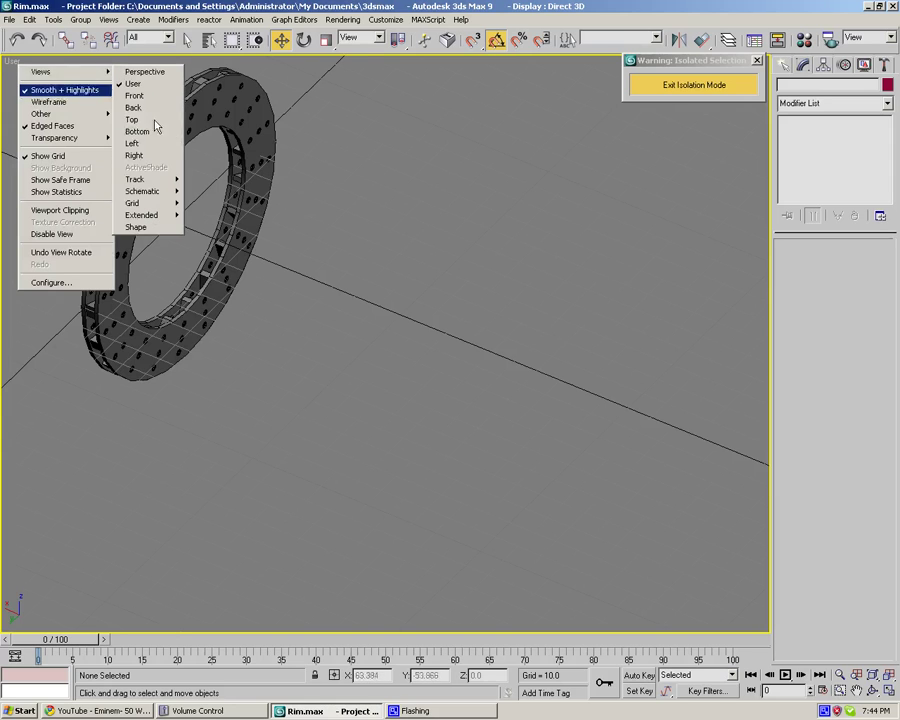
click(141, 147)
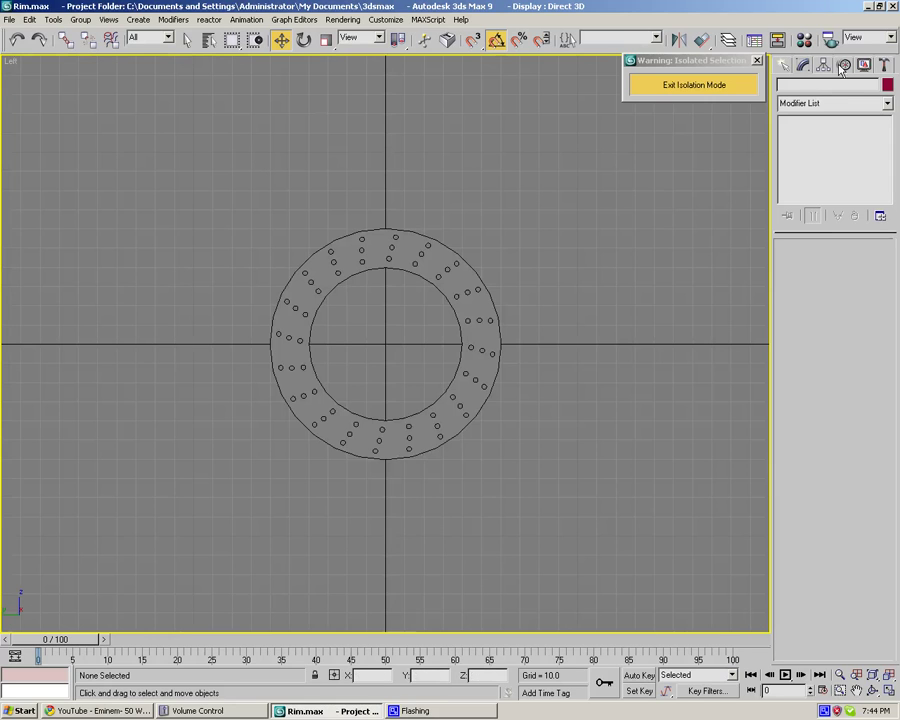
click(790, 67)
click(807, 184)
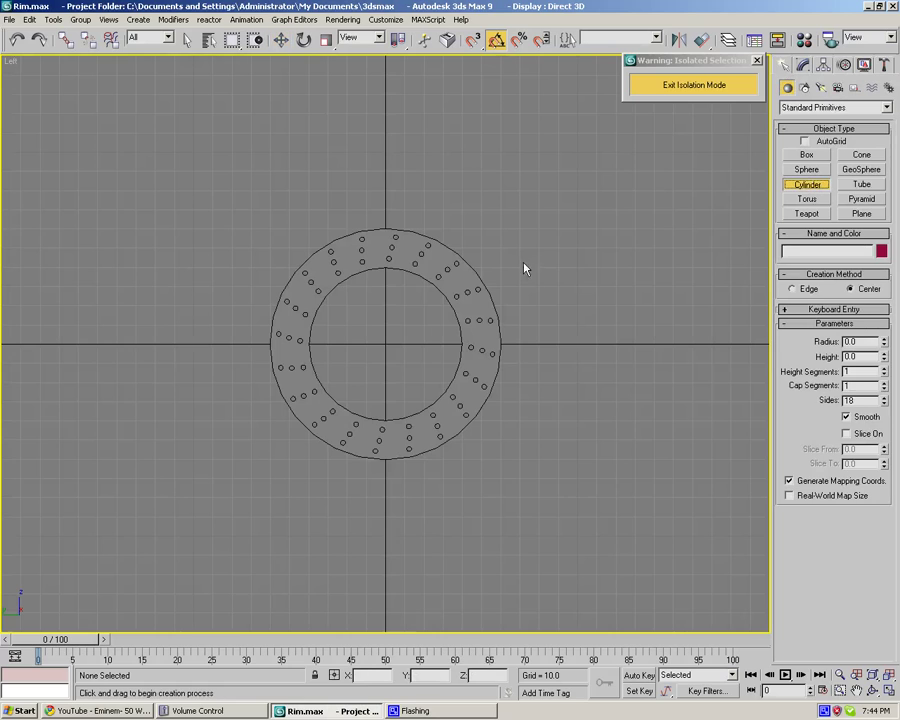
drag(385, 343, 429, 402)
click(414, 366)
Move the cylinder along X to about 1.135 so that it sits within the disc's central opening.
key(p)
alt+middle_drag(435, 322, 466, 362)
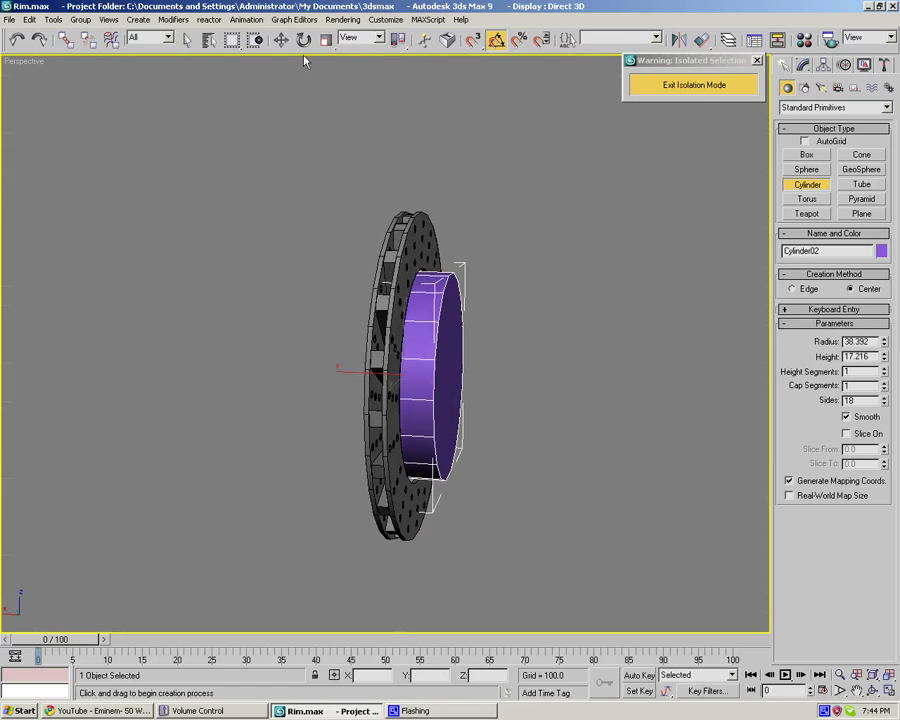
click(281, 42)
alt+middle_drag(408, 131, 412, 167)
scroll(377, 331, up, 3)
alt+middle_drag(378, 331, 409, 347)
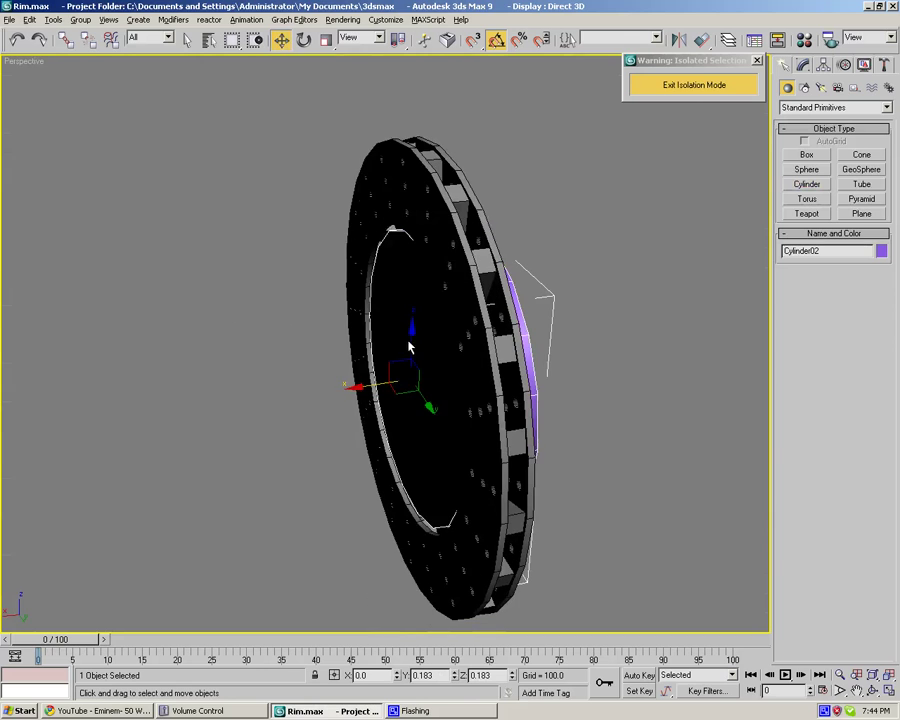
drag(357, 387, 349, 388)
alt+middle_drag(413, 370, 352, 186)
Scale the cylinder uniformly to about 104.4% to fill the disc's central opening.
click(800, 64)
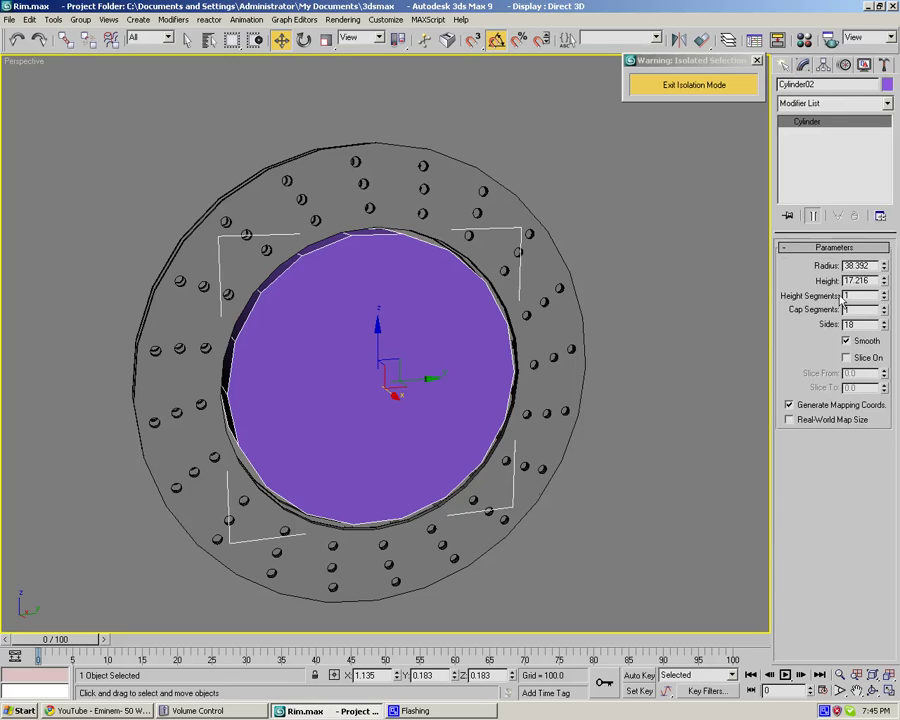
click(326, 39)
drag(360, 374, 356, 366)
alt+middle_drag(356, 366, 430, 295)
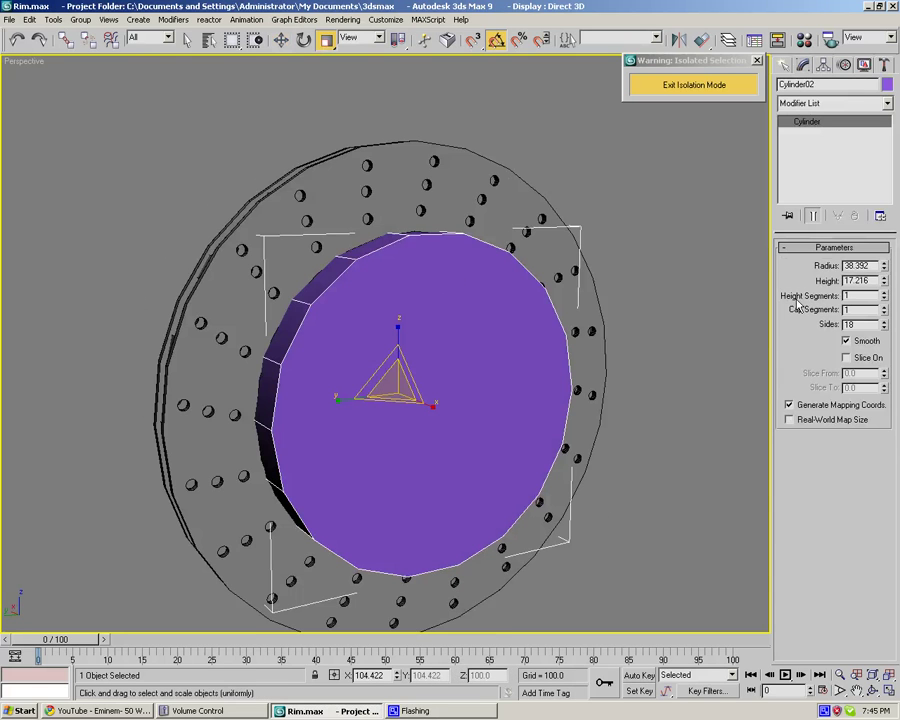
Reduce the cylinder's height and convert it to an Editable Poly.
drag(884, 284, 884, 335)
right_click(806, 120)
click(830, 202)
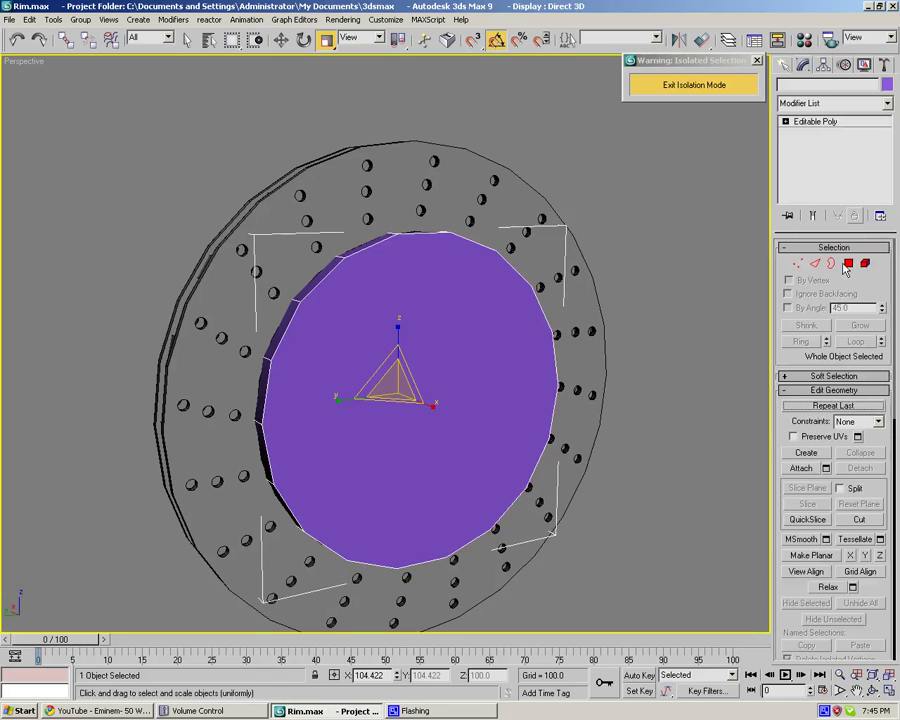
Inset the cylinder's outer cap polygon by 1.0 and scale the inner polygon down to a smaller central circle.
click(849, 263)
click(474, 316)
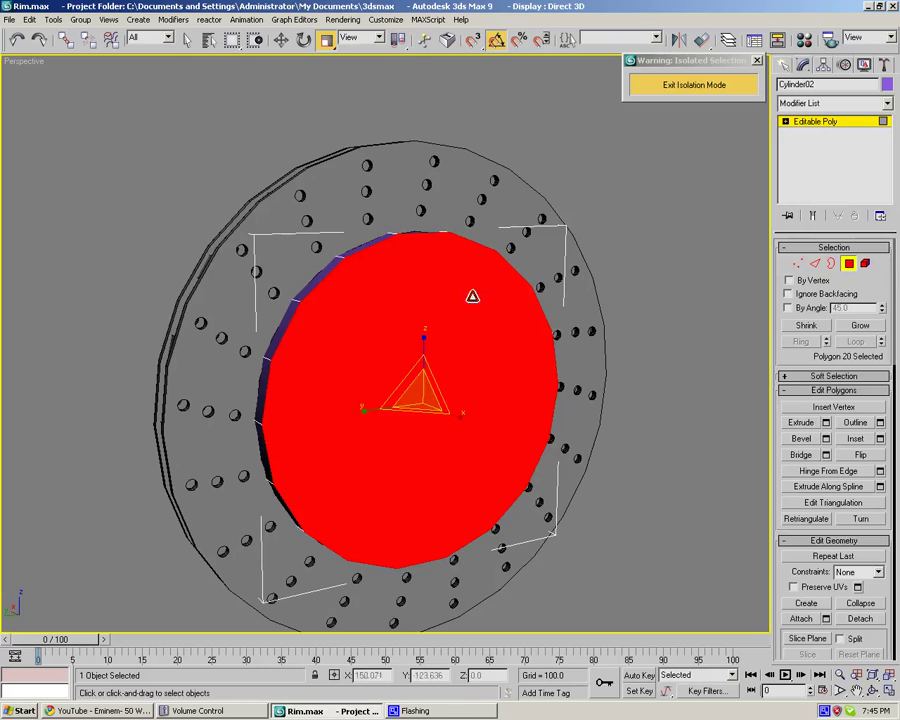
click(880, 438)
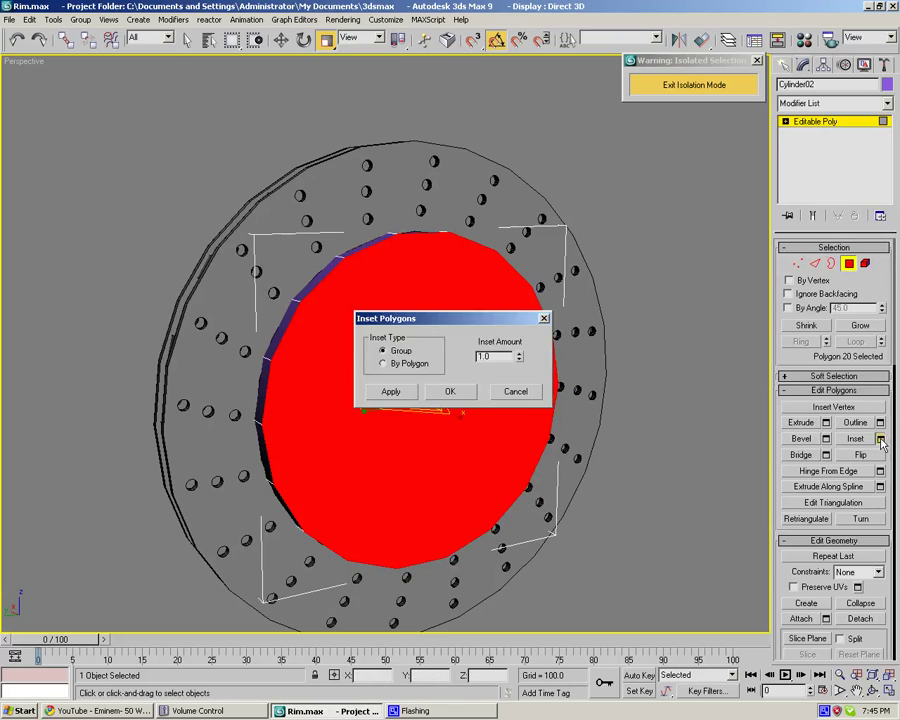
click(443, 392)
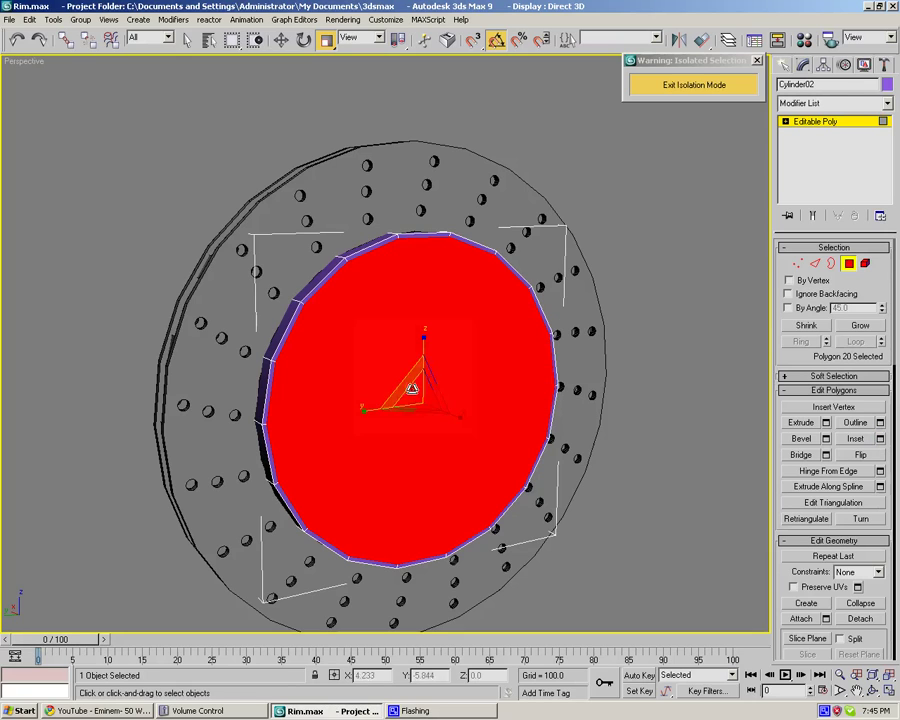
drag(422, 402, 425, 441)
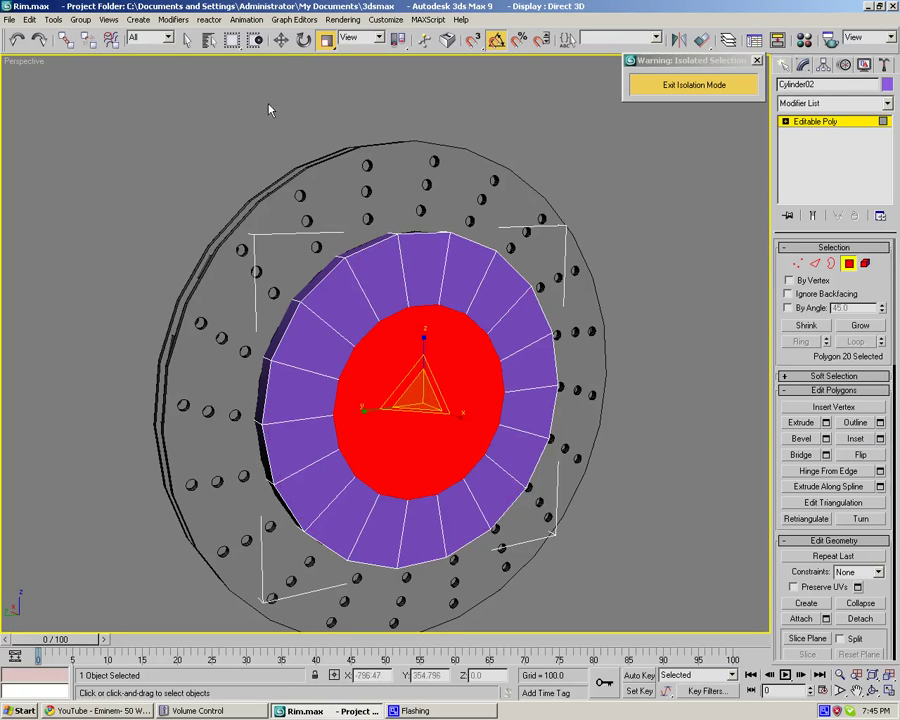
Recess the central polygon into the cylinder by extruding it inward as a group.
click(281, 44)
alt+middle_drag(366, 307, 454, 359)
scroll(454, 358, up, 5)
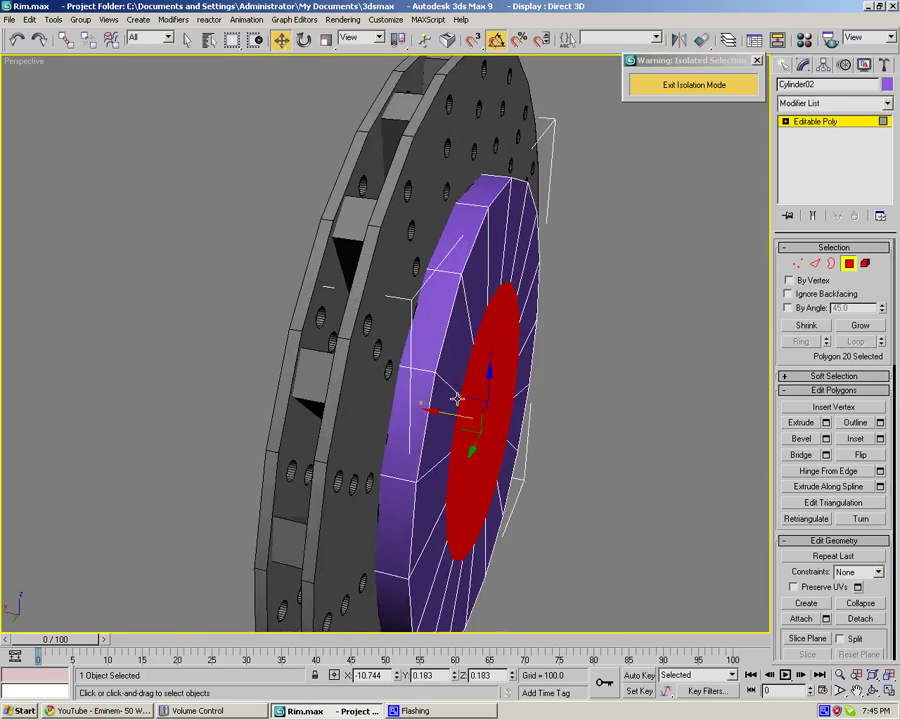
drag(378, 340, 372, 337)
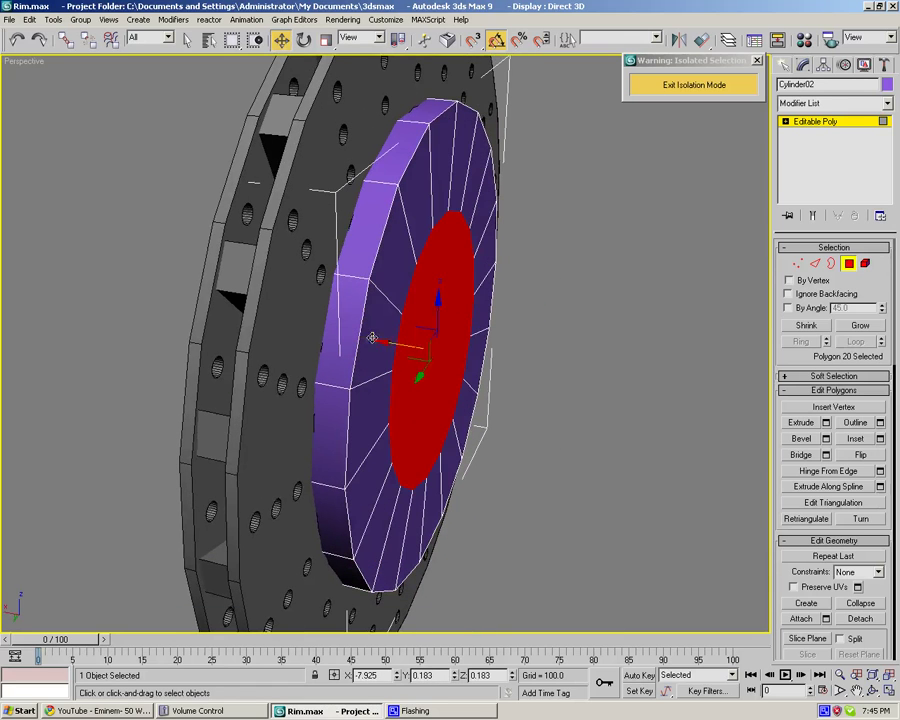
click(826, 423)
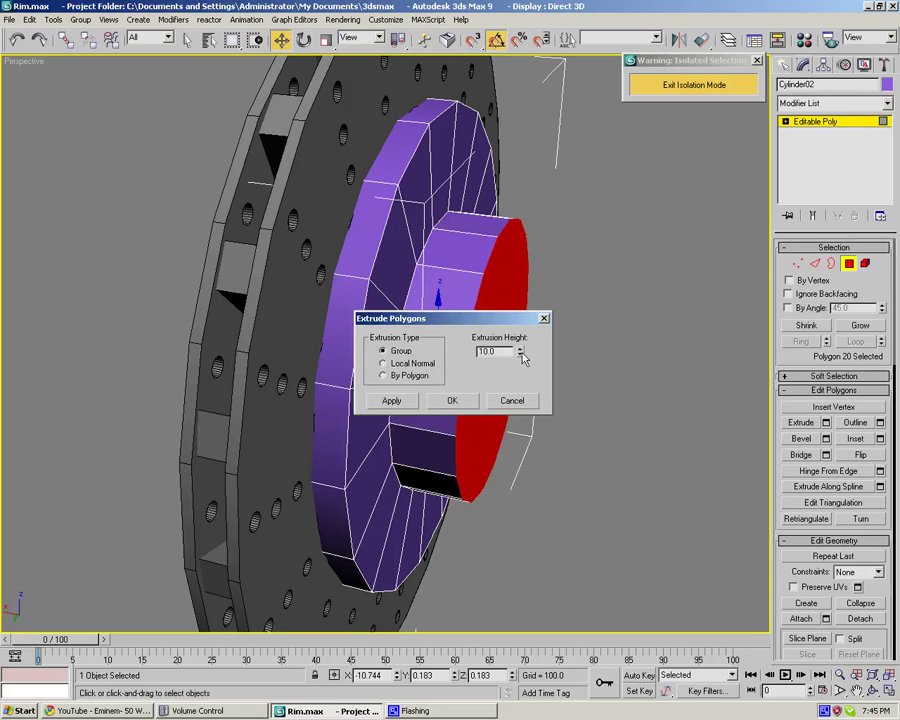
drag(523, 358, 532, 447)
click(462, 403)
click(704, 310)
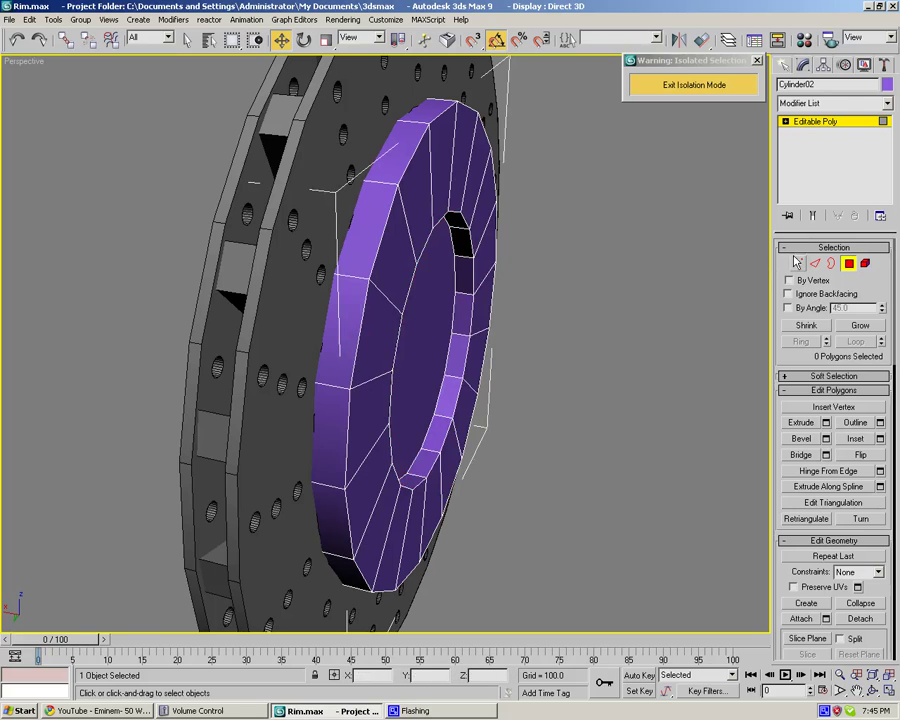
Move the outer and recess edge loops of the hub's front face along X toward the disc to make the hub thinner.
key(1)
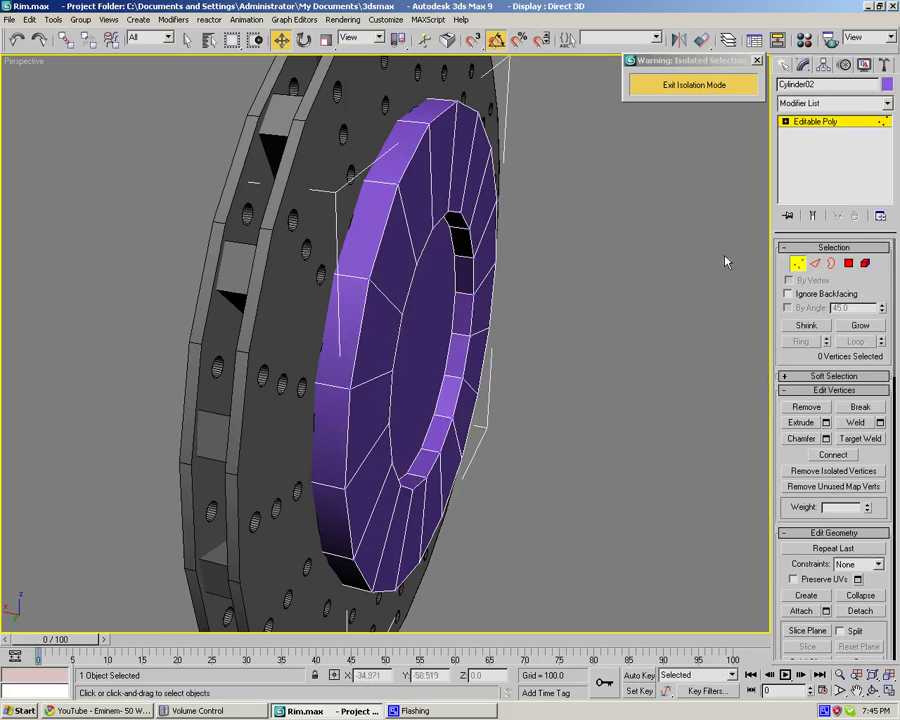
click(818, 264)
click(388, 218)
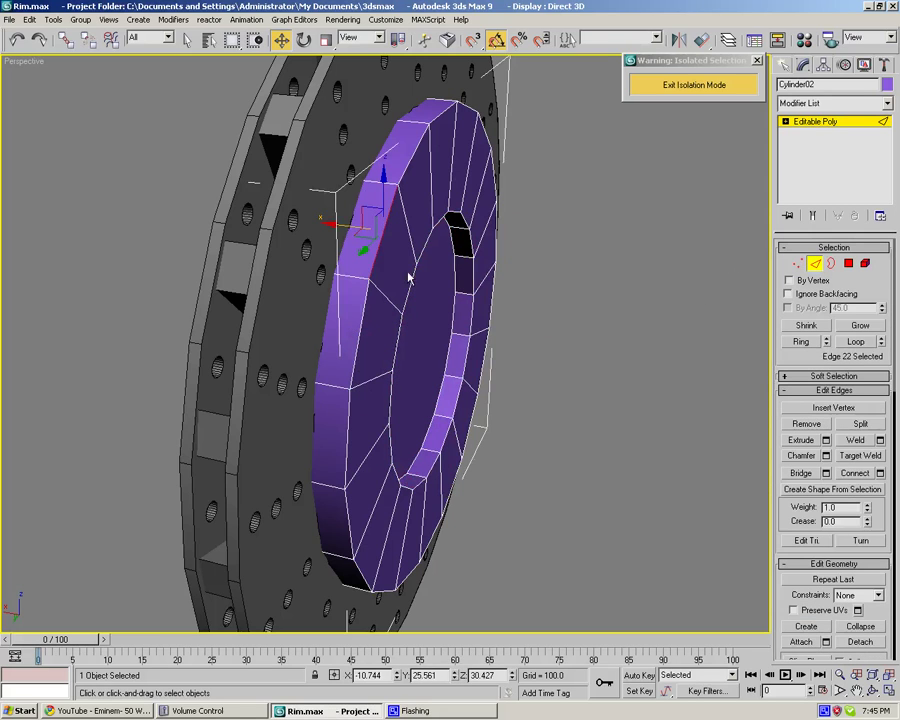
ctrl+click(408, 300)
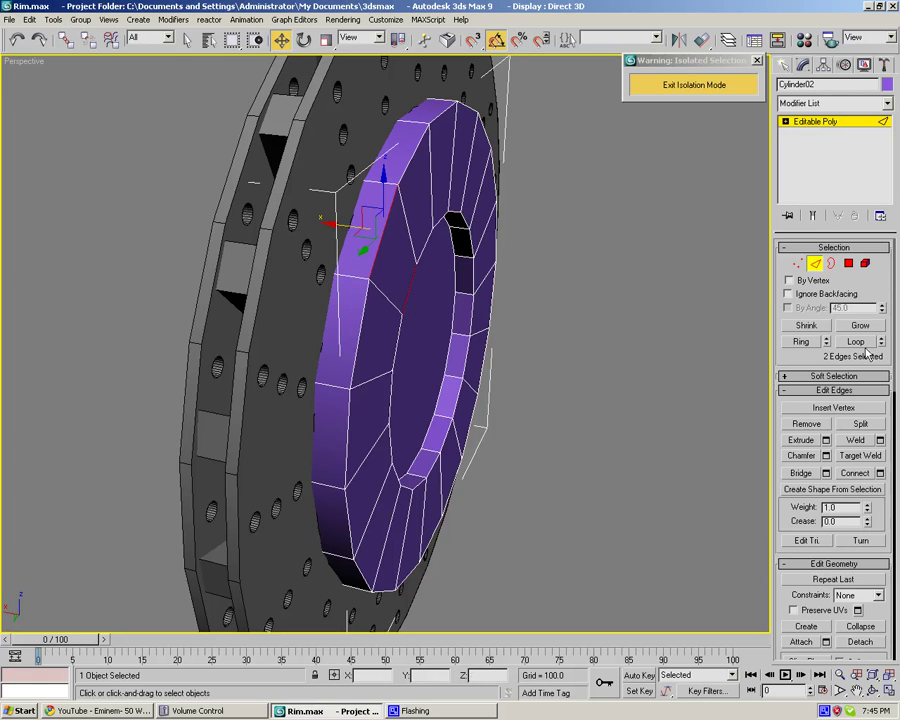
click(858, 342)
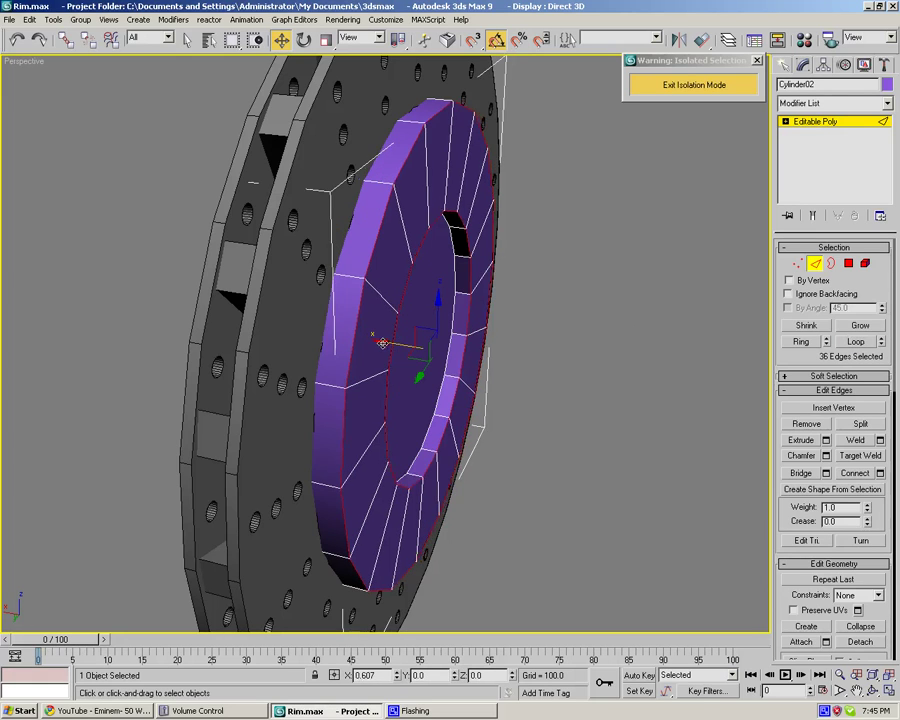
drag(382, 343, 372, 341)
click(521, 362)
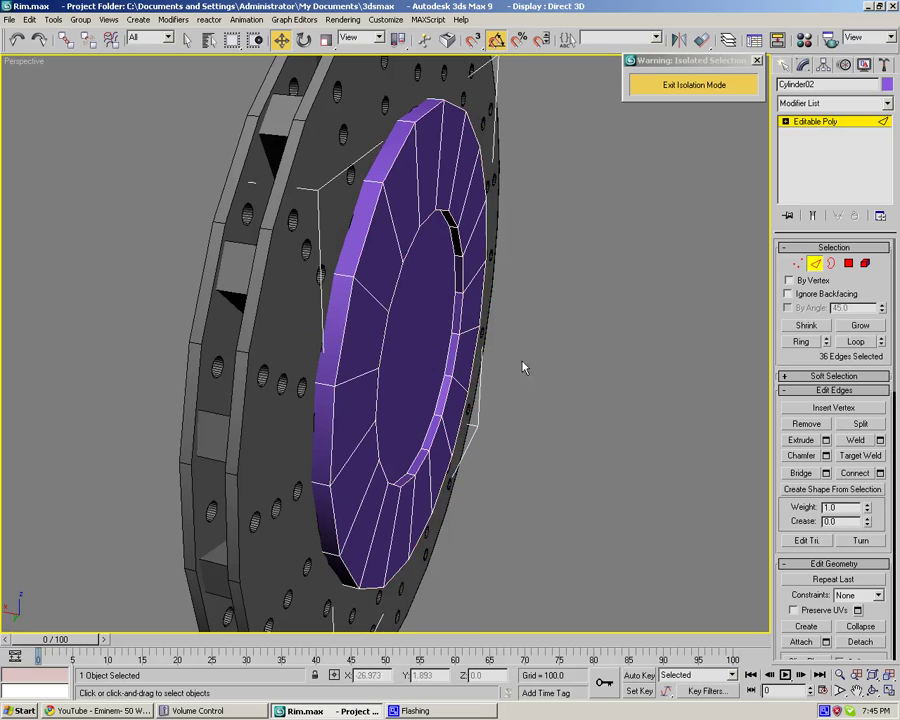
Move only the hub's outer front edge loop along X closer to the disc so the face slopes outward.
click(361, 263)
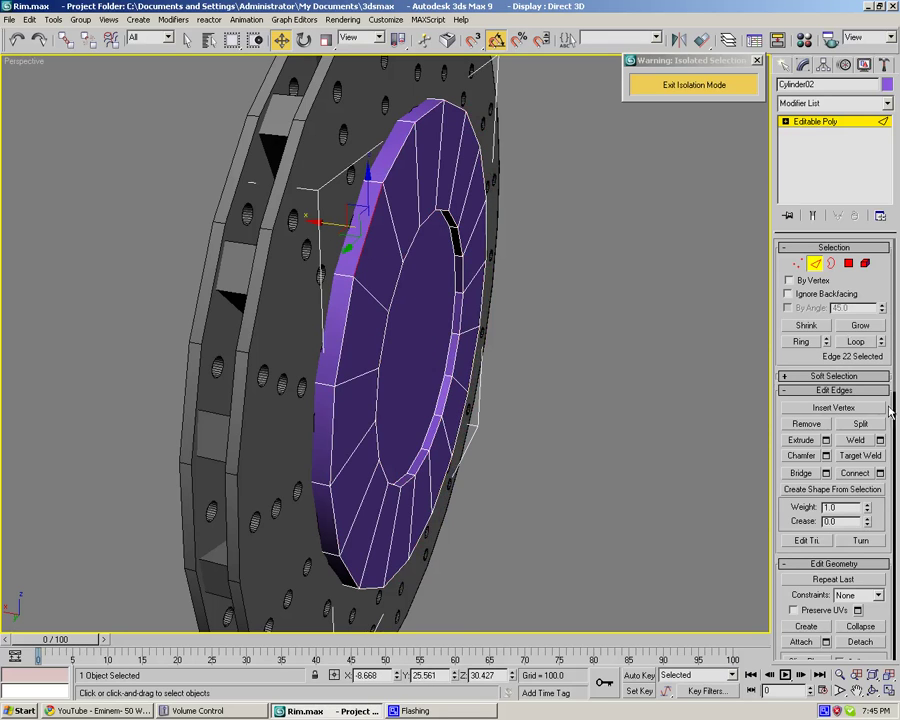
click(856, 342)
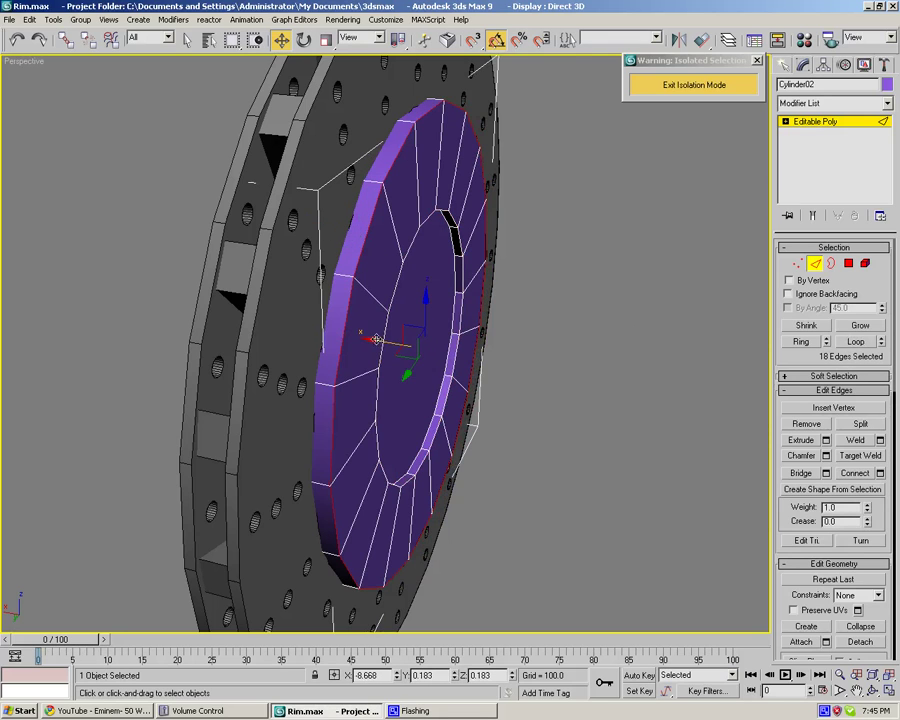
drag(374, 339, 364, 335)
click(575, 353)
Chamfer the outer and recess edge loops of the hub's front face by 0.13.
alt+middle_drag(575, 353, 354, 163)
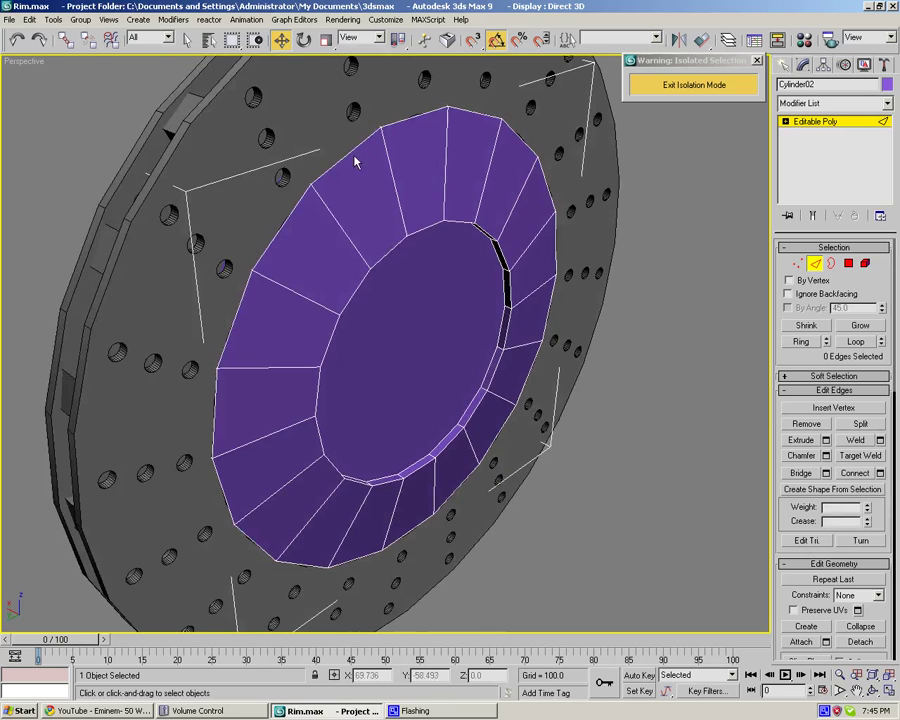
click(350, 156)
ctrl+click(385, 253)
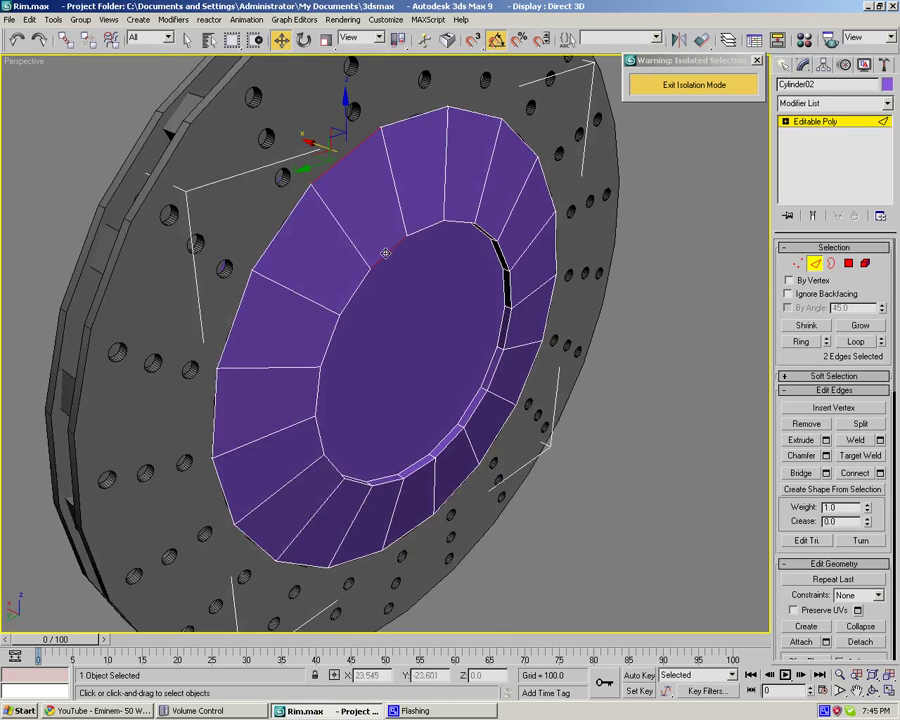
click(855, 342)
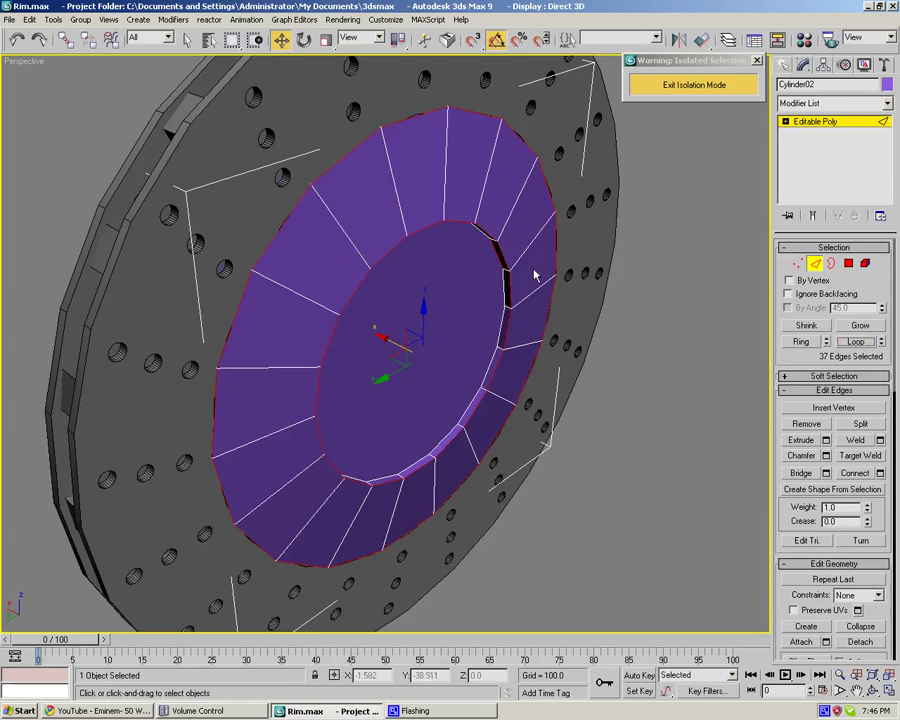
alt+click(497, 258)
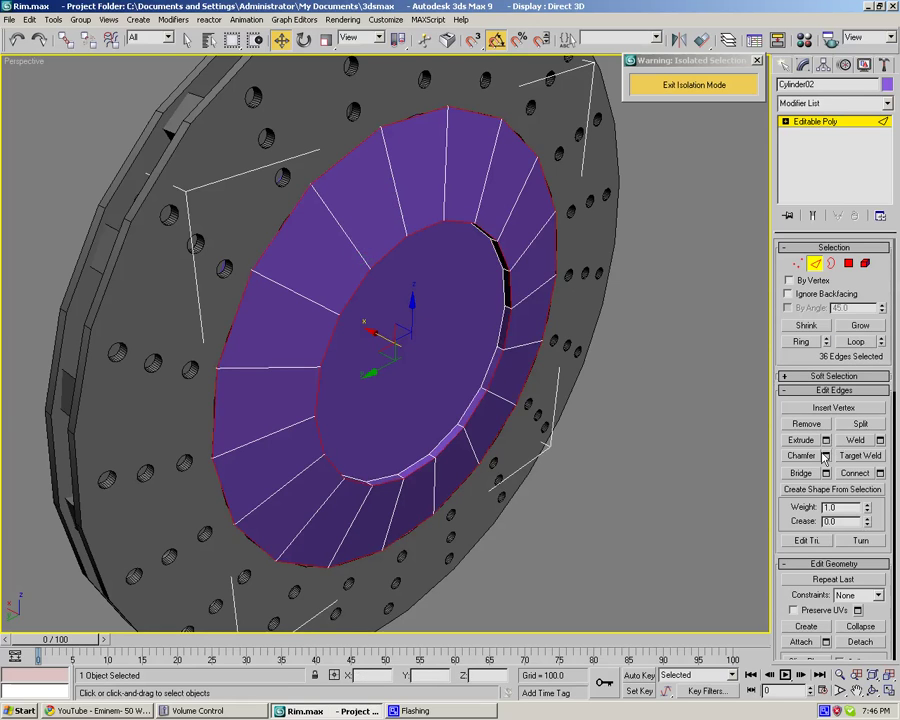
click(825, 456)
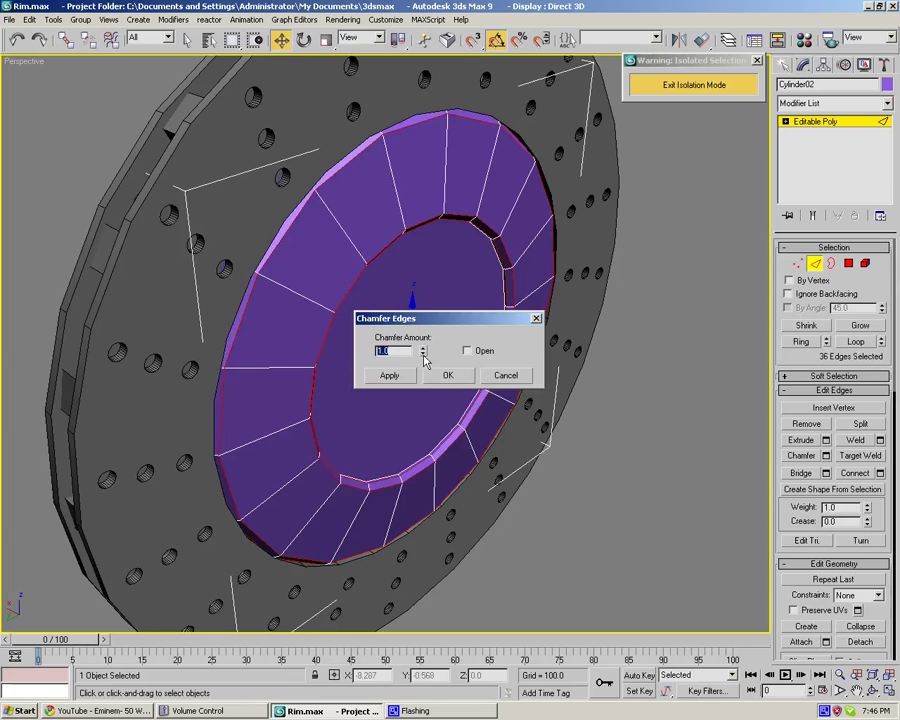
drag(425, 358, 444, 412)
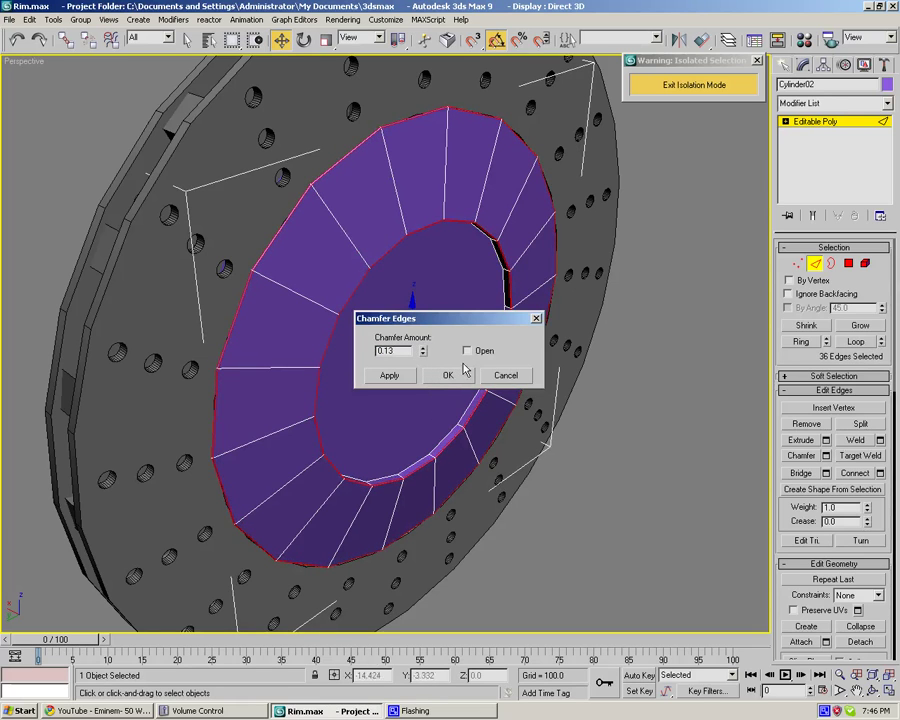
click(453, 378)
click(646, 465)
Inset the recessed central polygon of the hub by 1.0 as a group.
alt+middle_drag(646, 465, 638, 436)
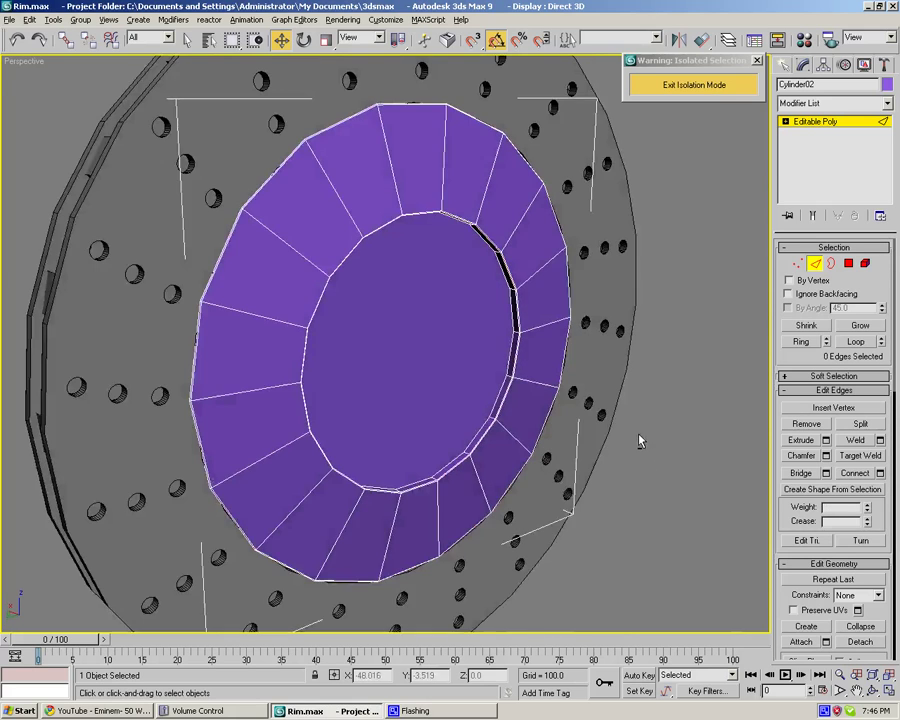
scroll(588, 447, up, 5)
key(4)
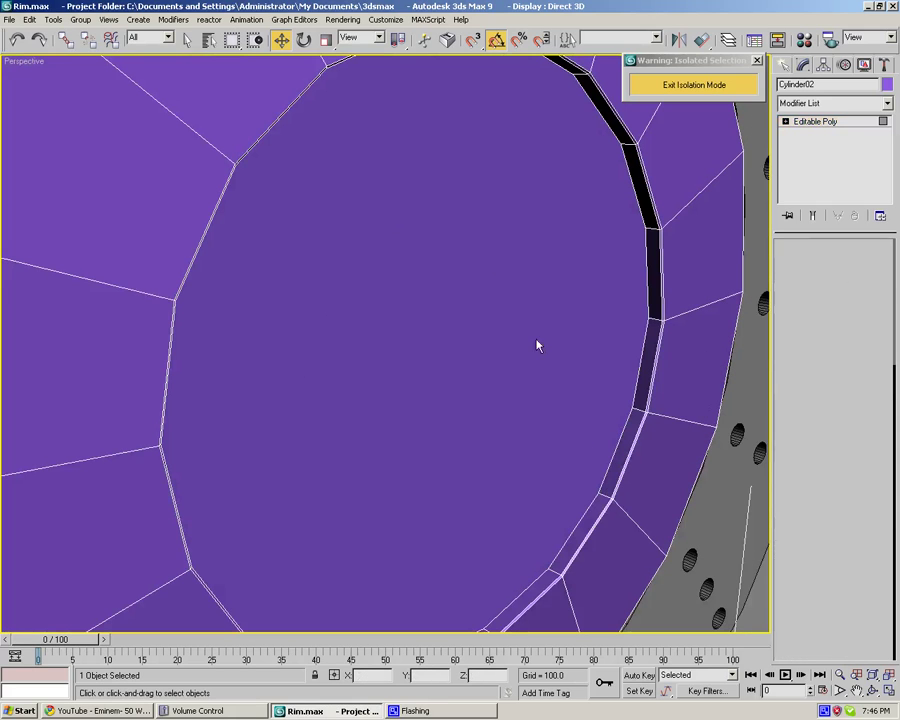
click(591, 366)
click(880, 440)
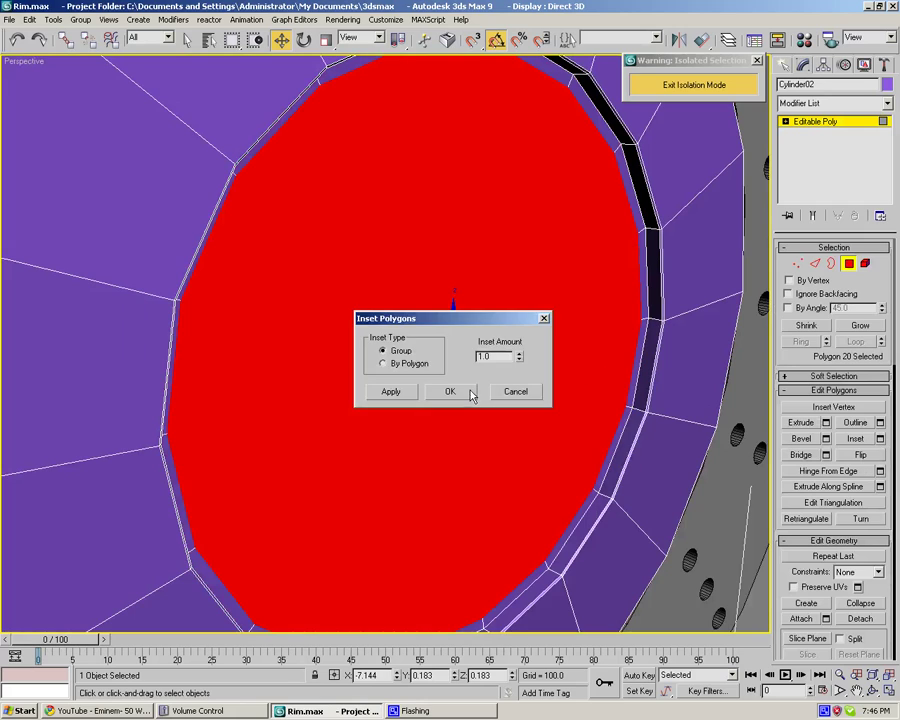
click(452, 392)
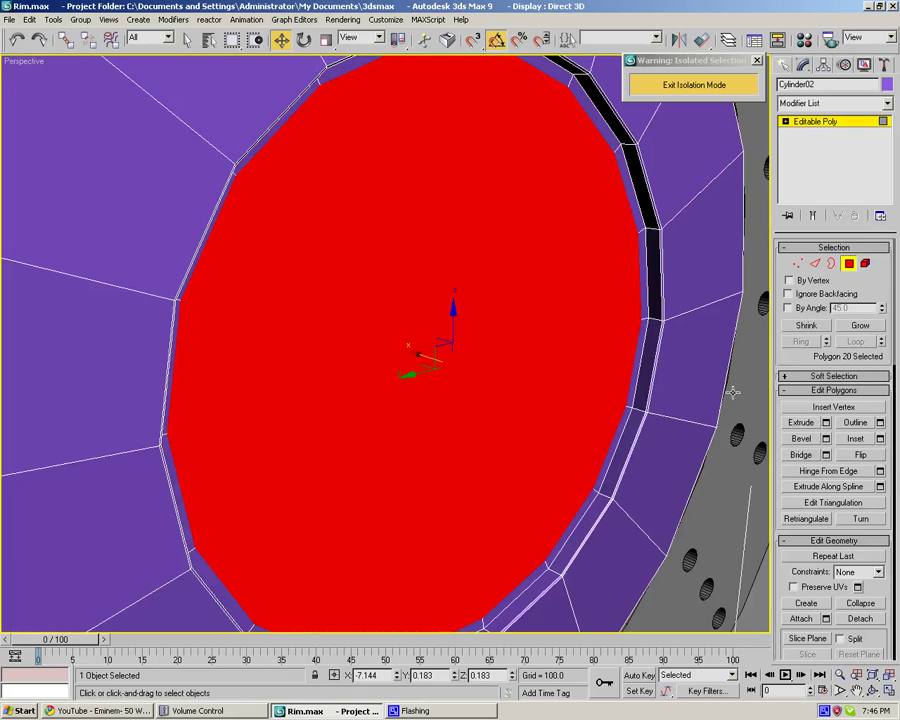
Chamfer the edge loop around the floor of the hub's recess by 0.13.
click(815, 263)
click(647, 267)
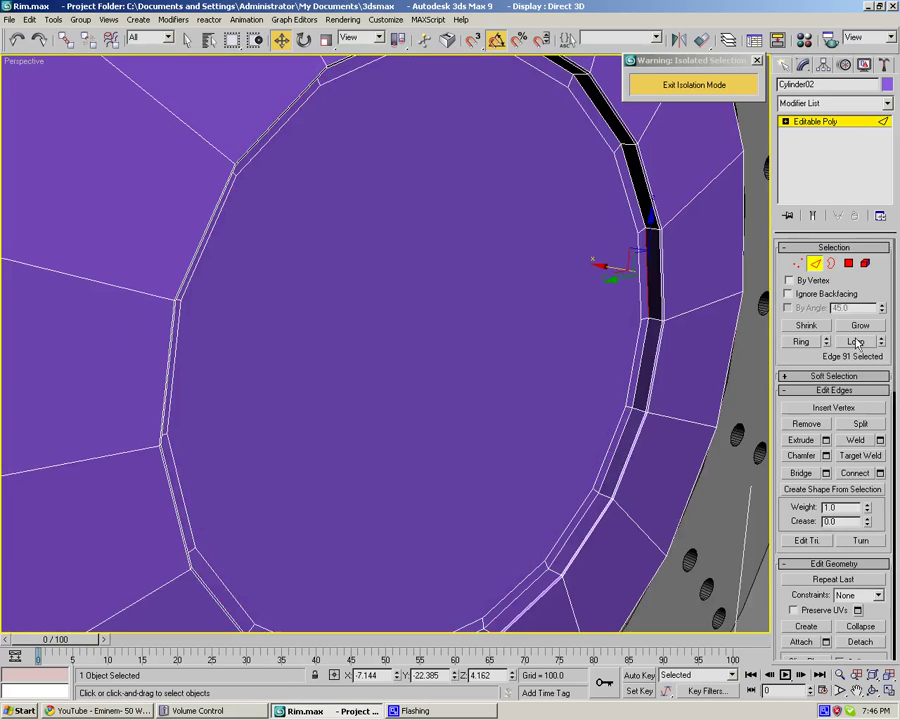
click(855, 341)
click(826, 456)
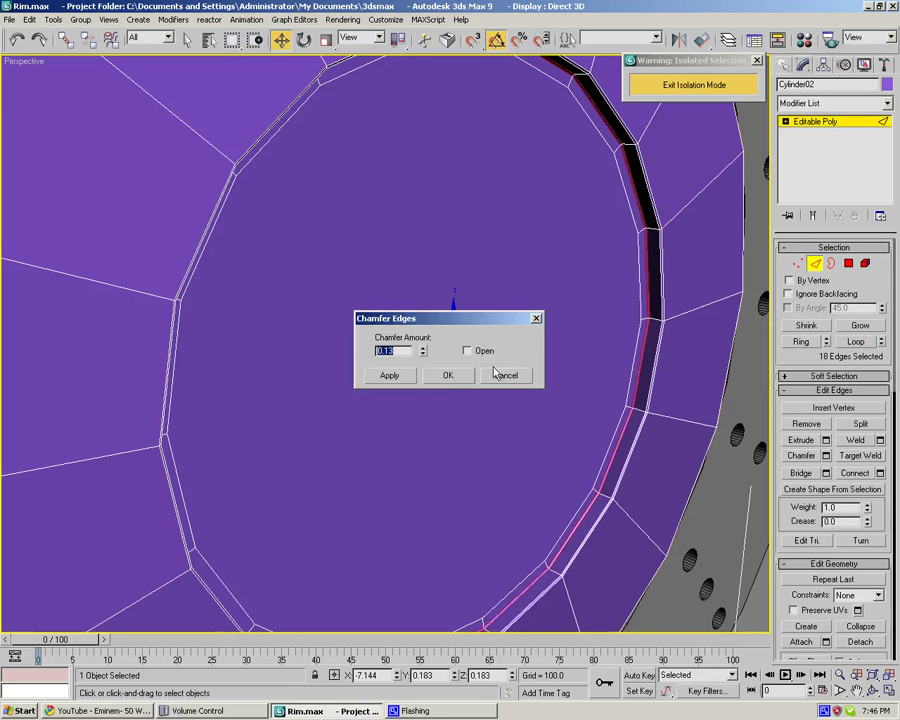
click(448, 375)
Inset the large cap polygon on the hub's back side by 1.0 as a group.
scroll(445, 363, down, 6)
alt+middle_drag(445, 364, 524, 342)
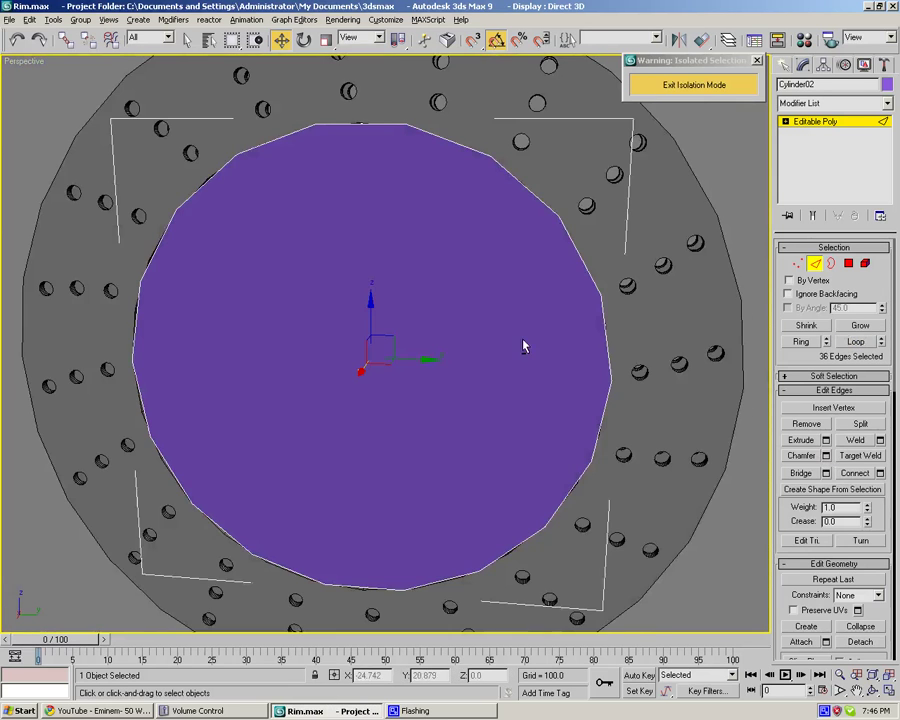
click(851, 263)
click(464, 350)
click(881, 440)
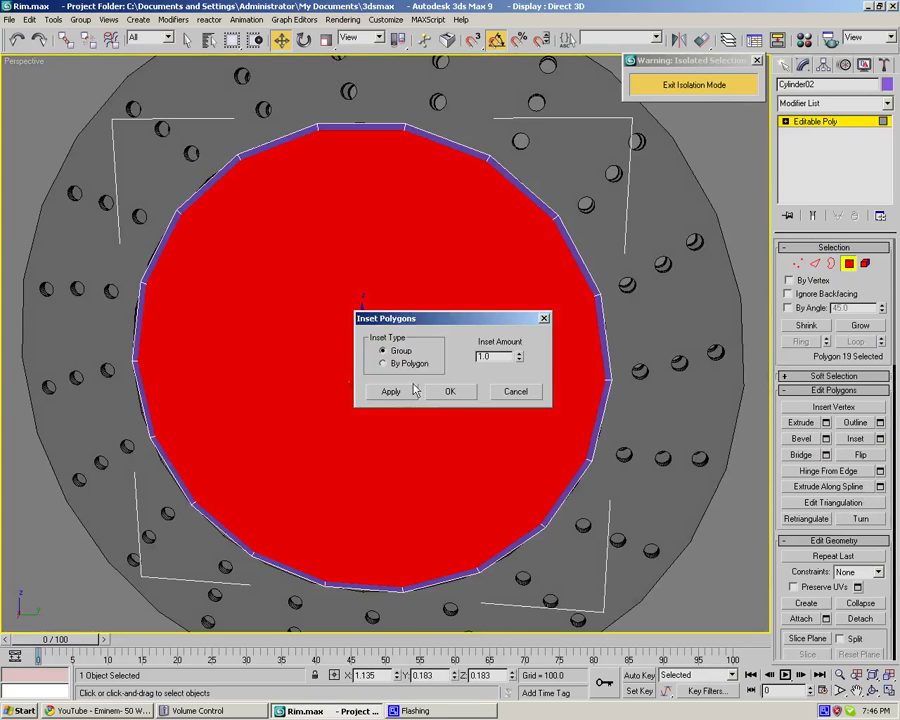
click(444, 392)
Chamfer the outer edge loop on the hub's back side by 0.13.
click(815, 264)
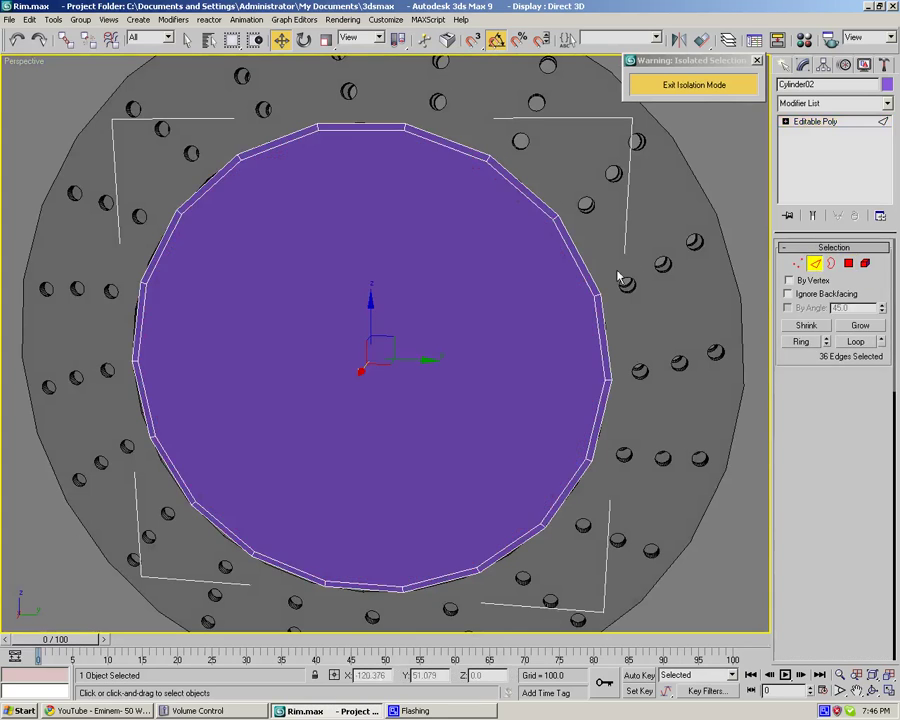
click(590, 272)
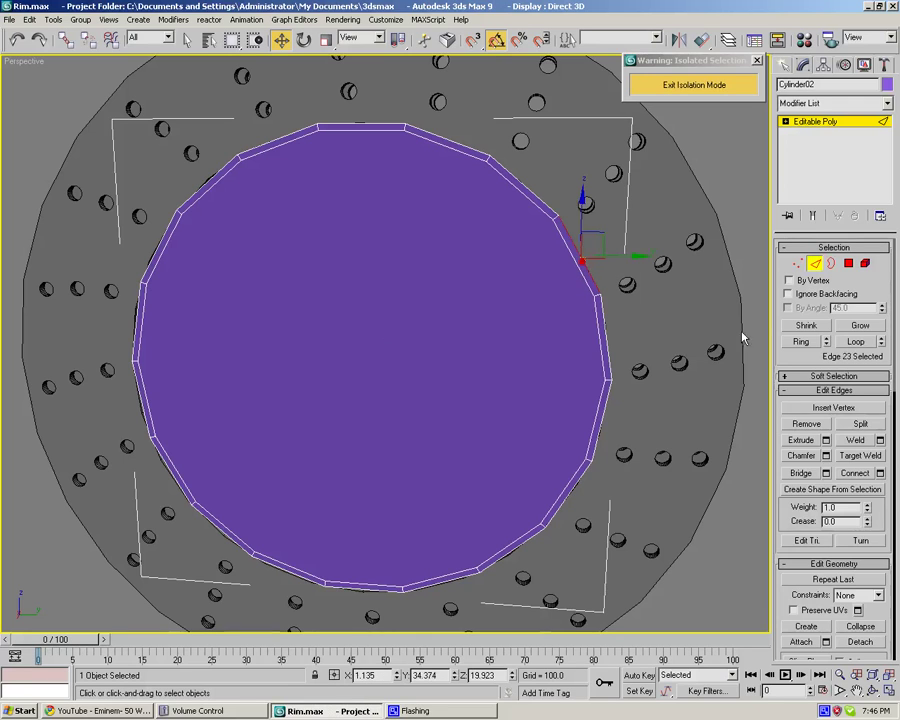
click(856, 342)
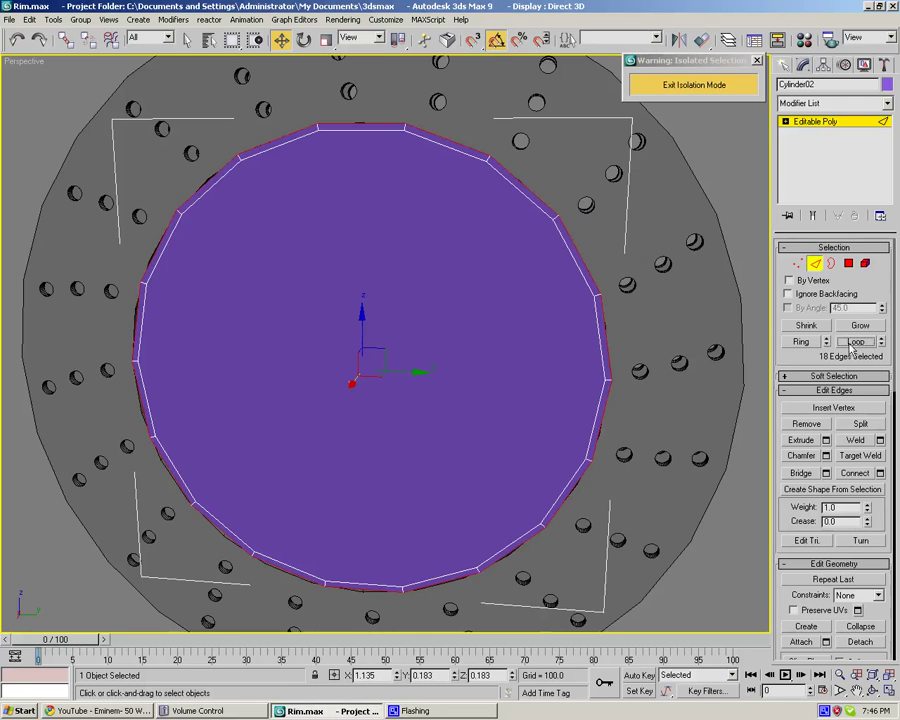
click(826, 456)
click(448, 375)
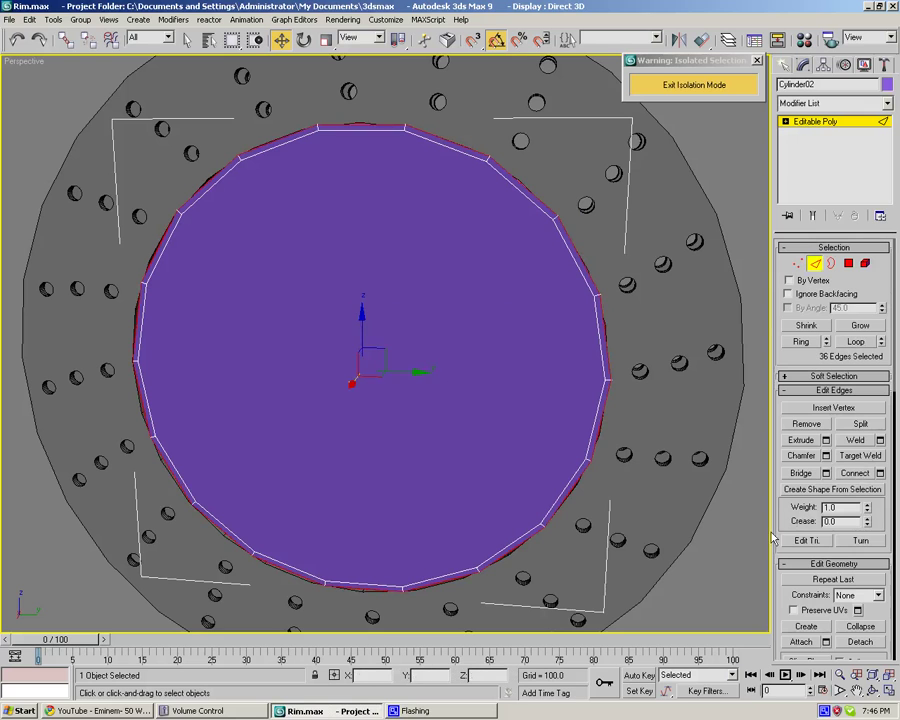
click(595, 493)
Apply a TurboSmooth modifier to the hub and enable 2 render iterations.
alt+middle_drag(595, 493, 572, 470)
click(885, 106)
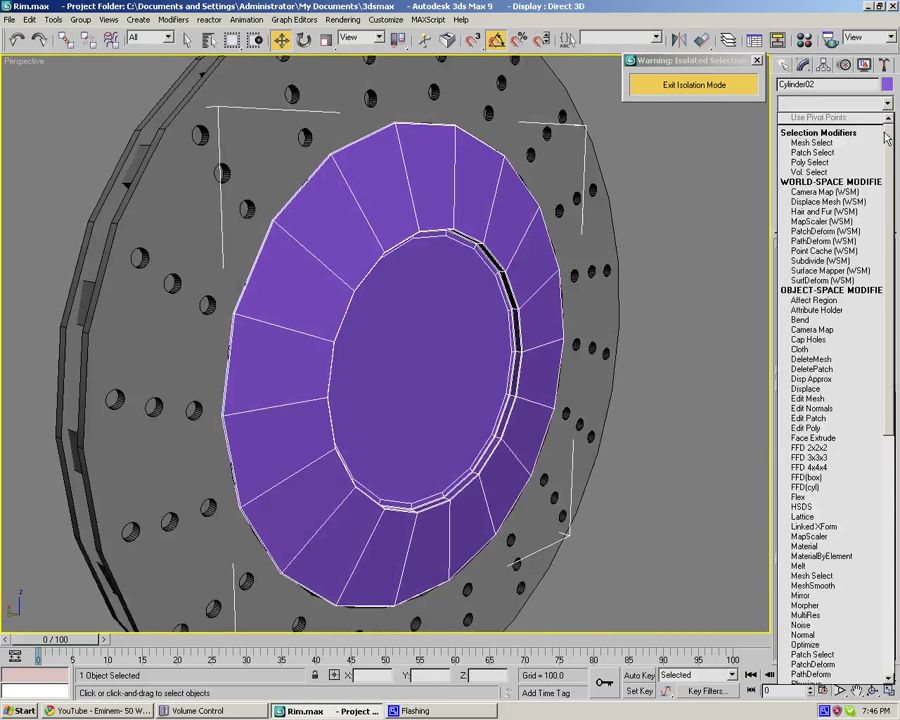
drag(887, 147, 887, 381)
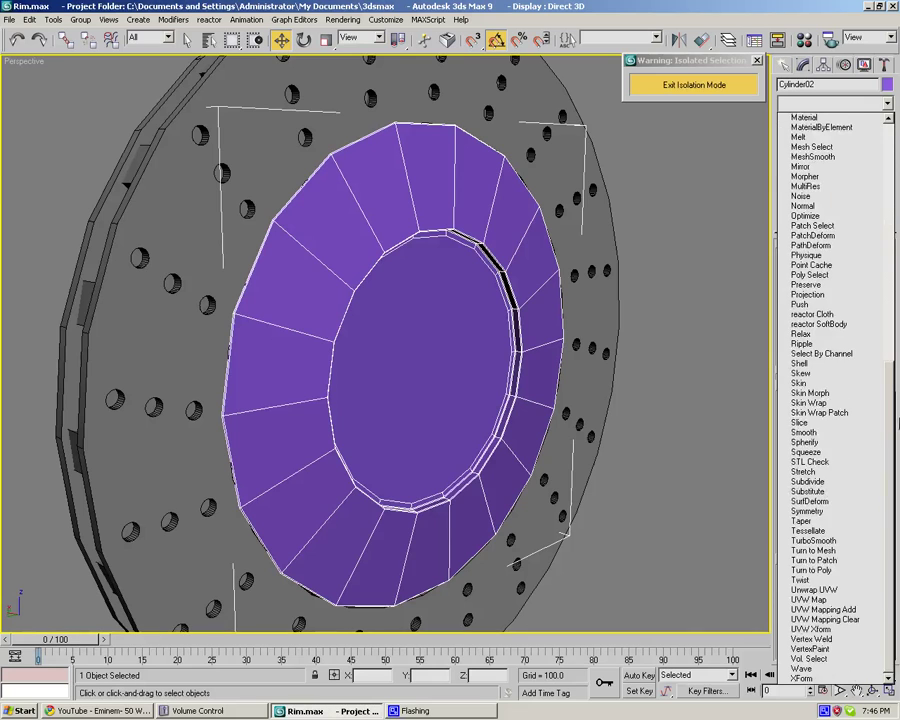
click(843, 541)
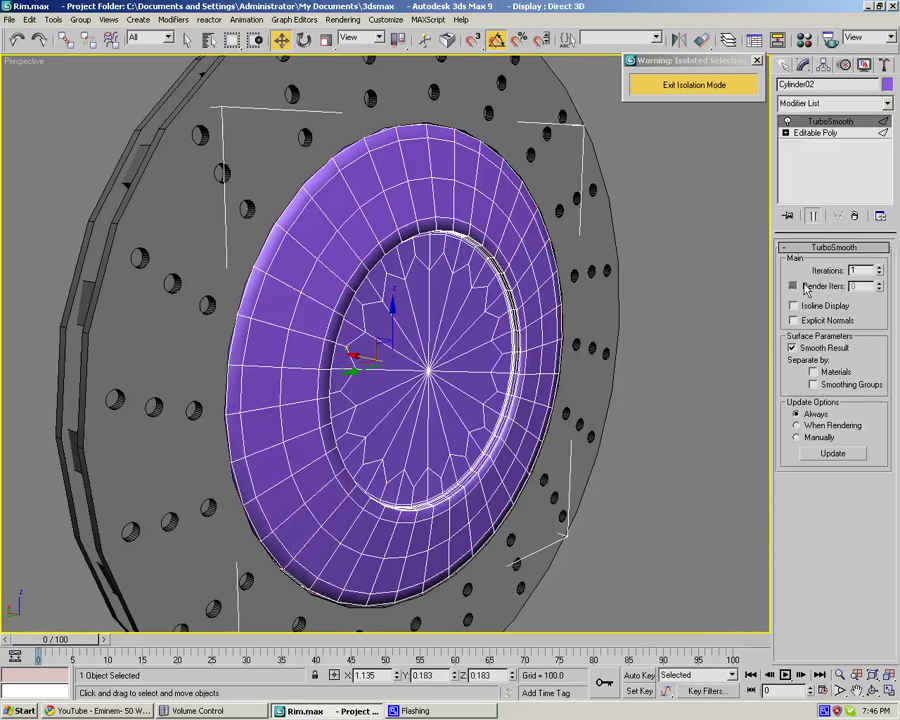
click(879, 284)
click(879, 284)
Try 2 viewport iterations on the hub's TurboSmooth, inspect the mesh, and set the iterations back to 1.
click(880, 268)
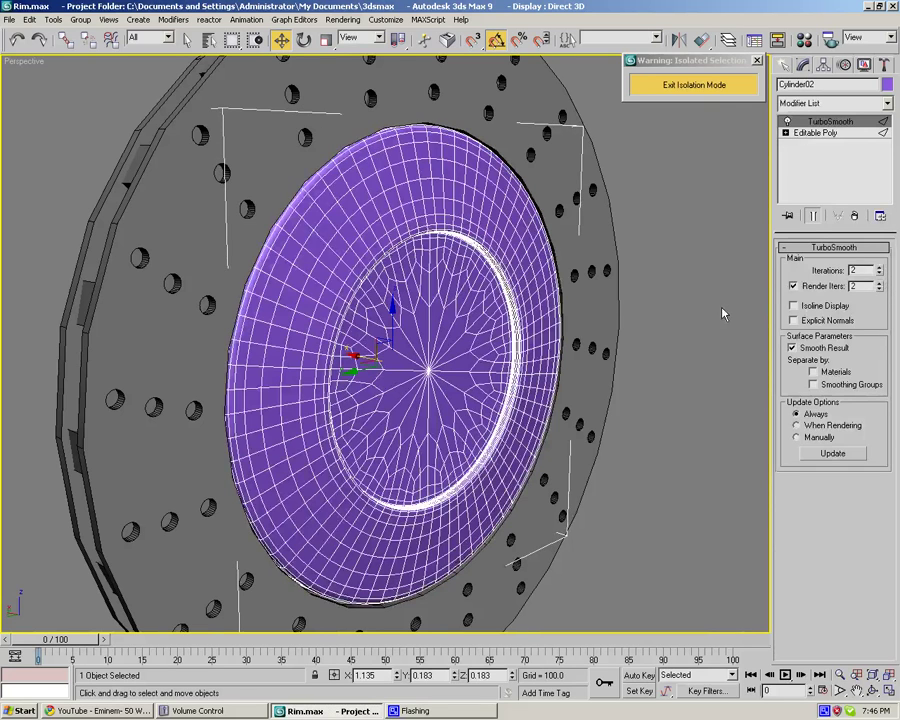
click(713, 313)
middle_drag(611, 293, 661, 291)
click(491, 255)
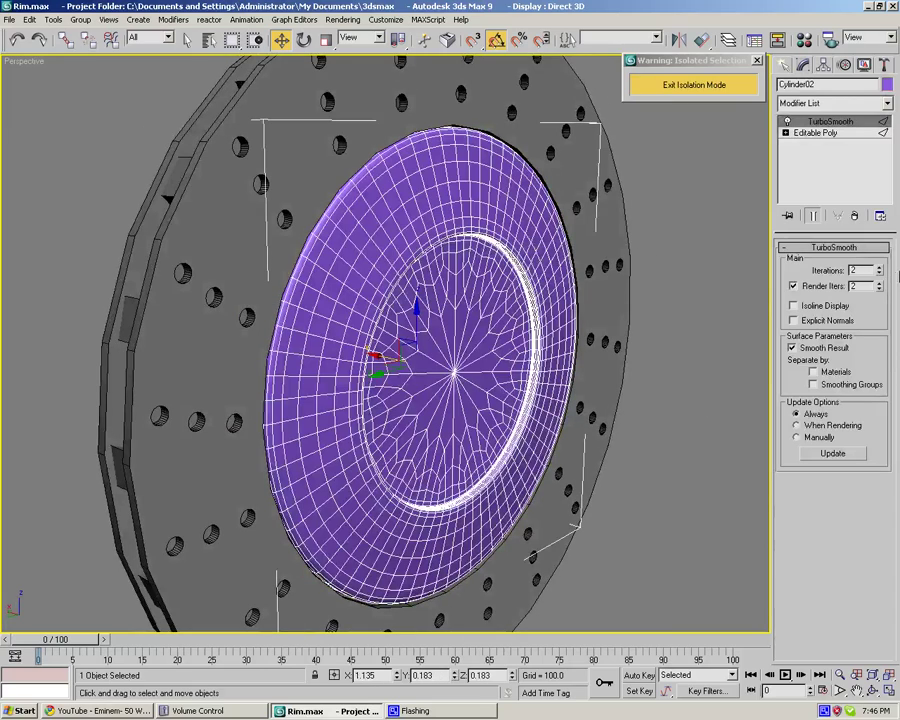
click(881, 274)
click(689, 311)
alt+middle_drag(689, 311, 490, 269)
click(490, 269)
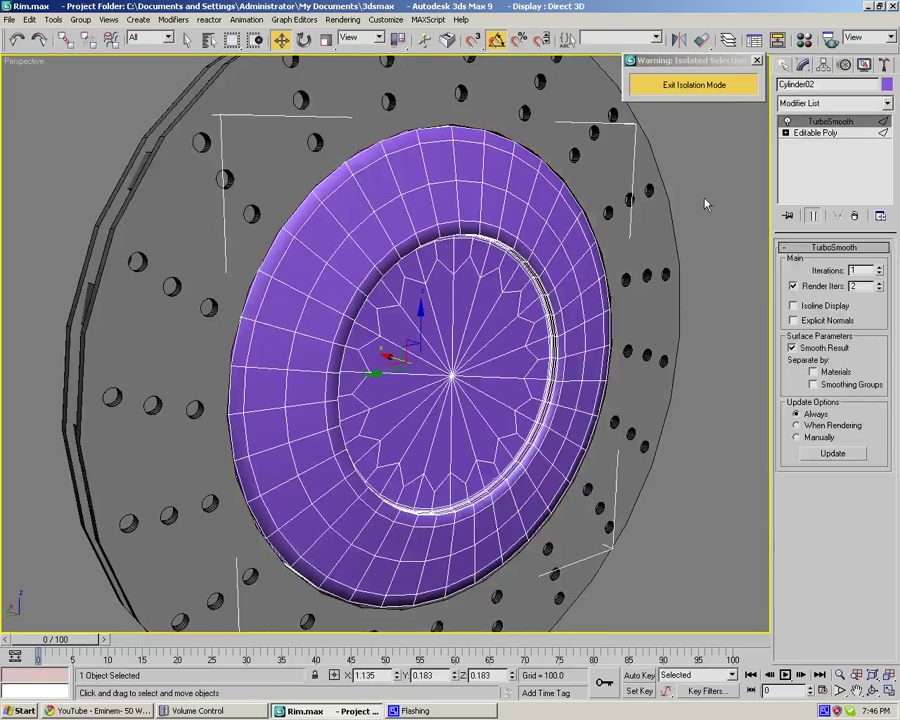
Set the hub's object color to black and assign it the grey 01 - Default material.
click(888, 85)
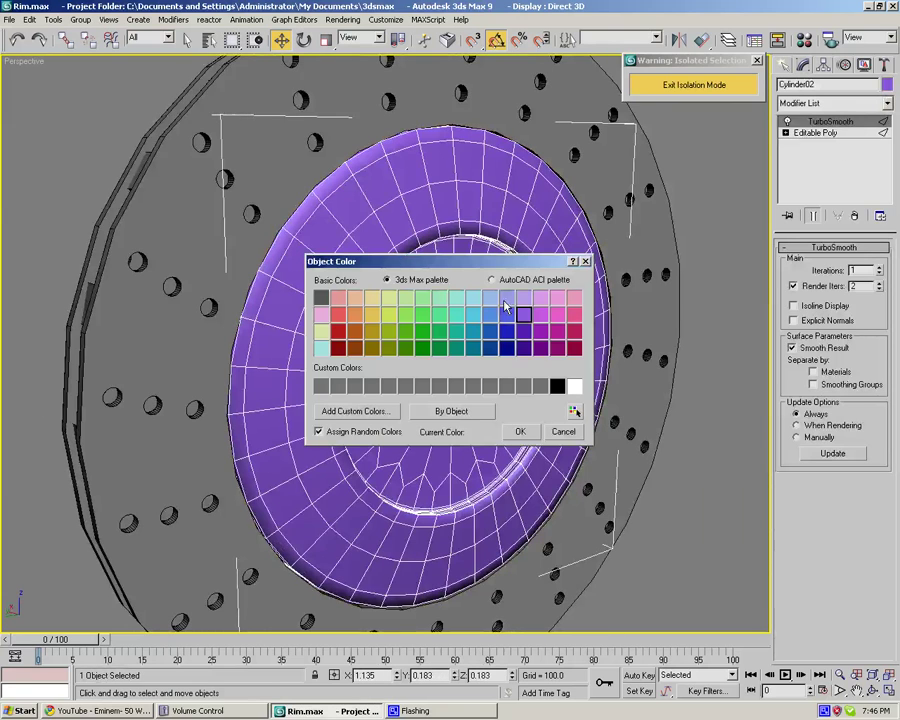
click(557, 386)
click(519, 431)
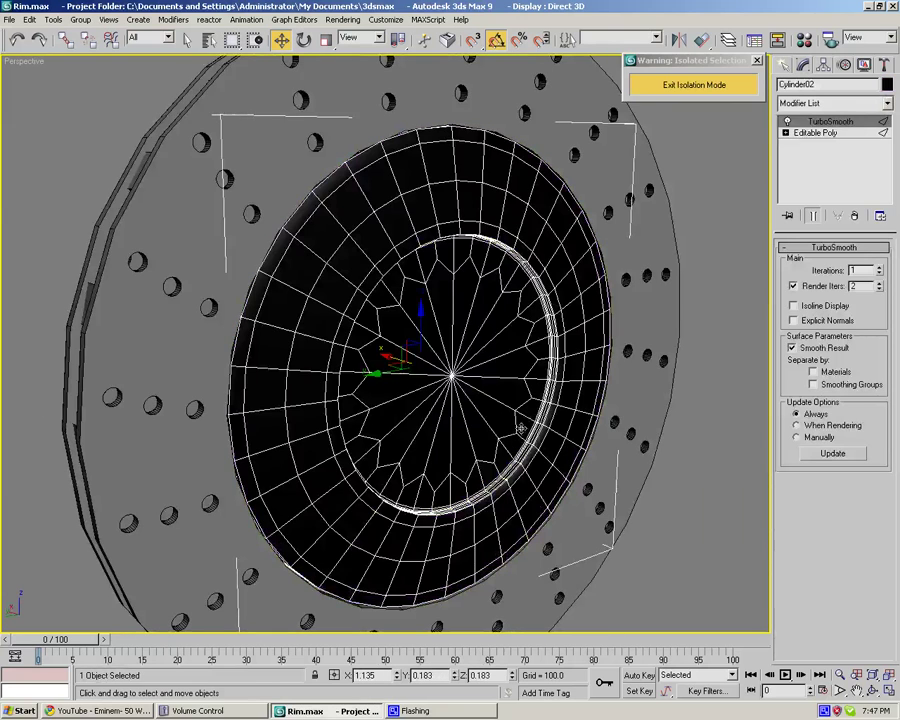
key(m)
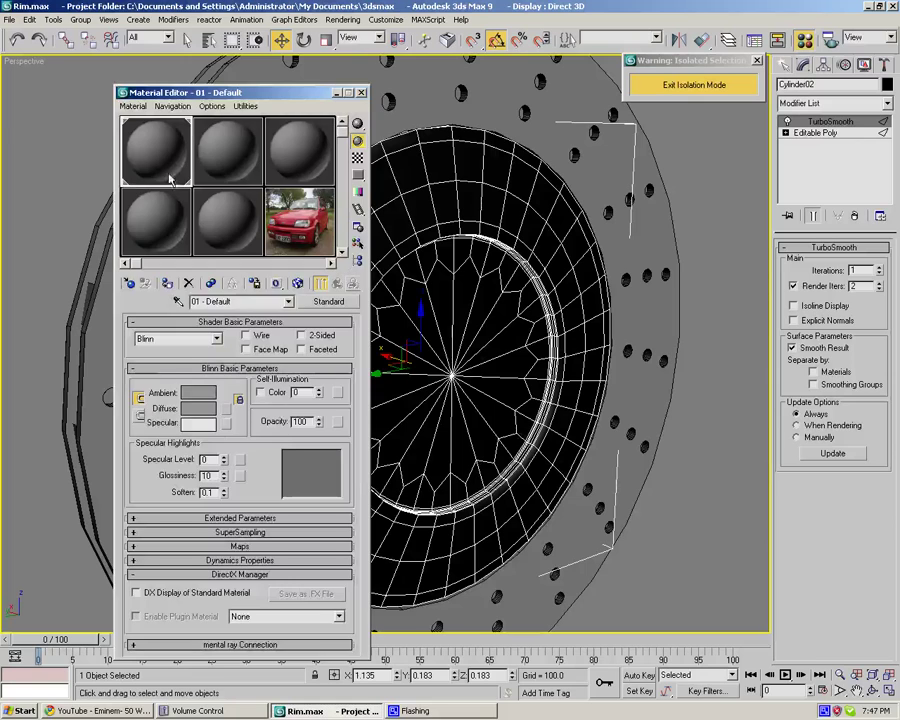
click(170, 285)
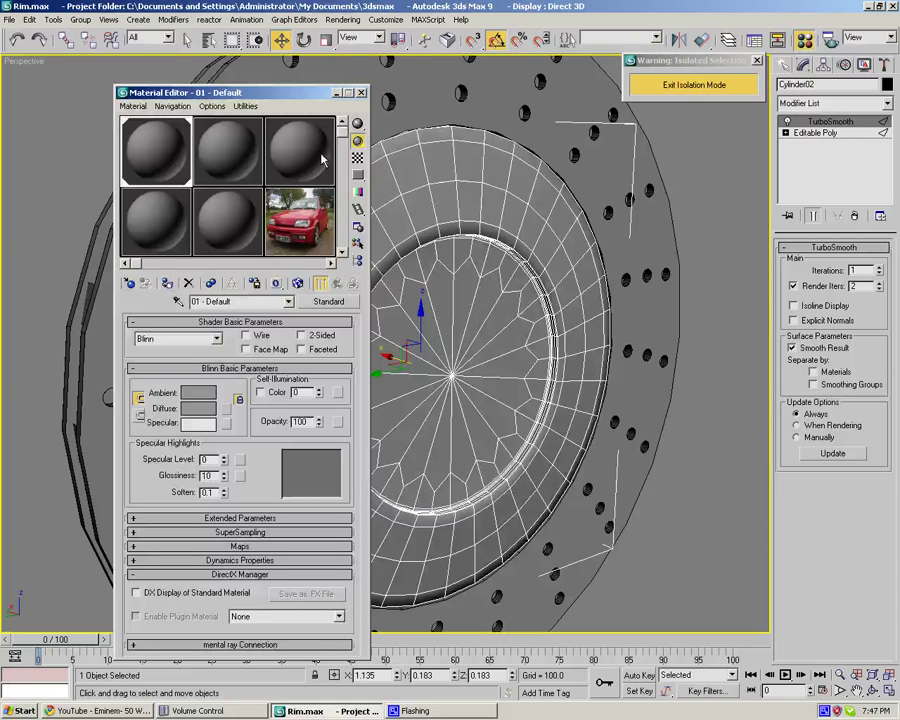
Close the material editor, select the brake disc parts, and exit isolation mode to bring back the wheel.
click(361, 92)
click(110, 107)
mouse_move(346, 252)
alt+middle_down()
mouse_move(414, 232)
mouse_move(357, 267)
alt+middle_up()
scroll(357, 267, down, 3)
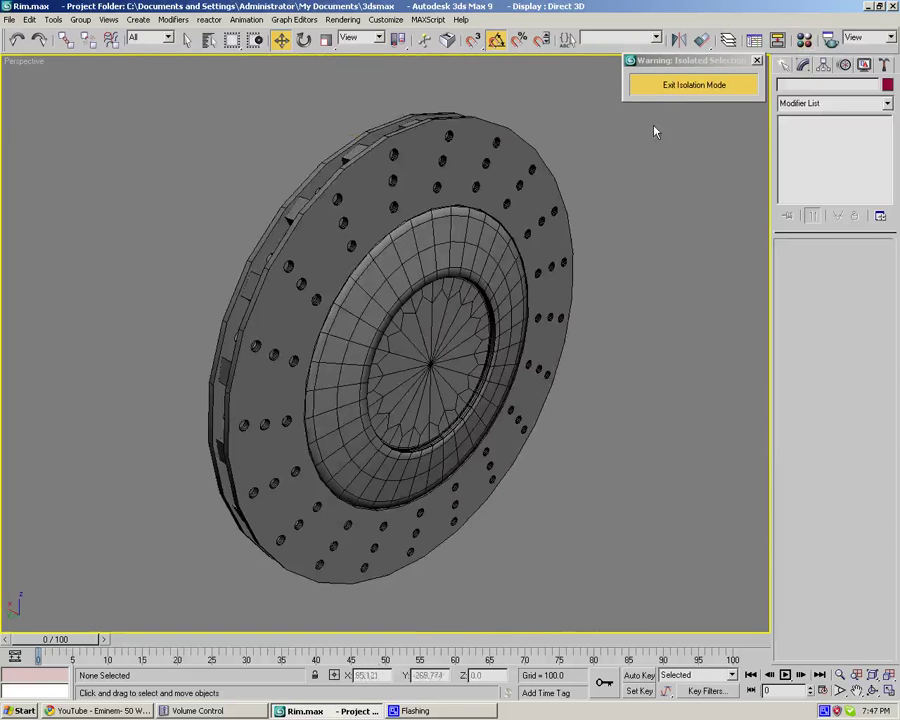
drag(600, 600, 137, 85)
click(645, 89)
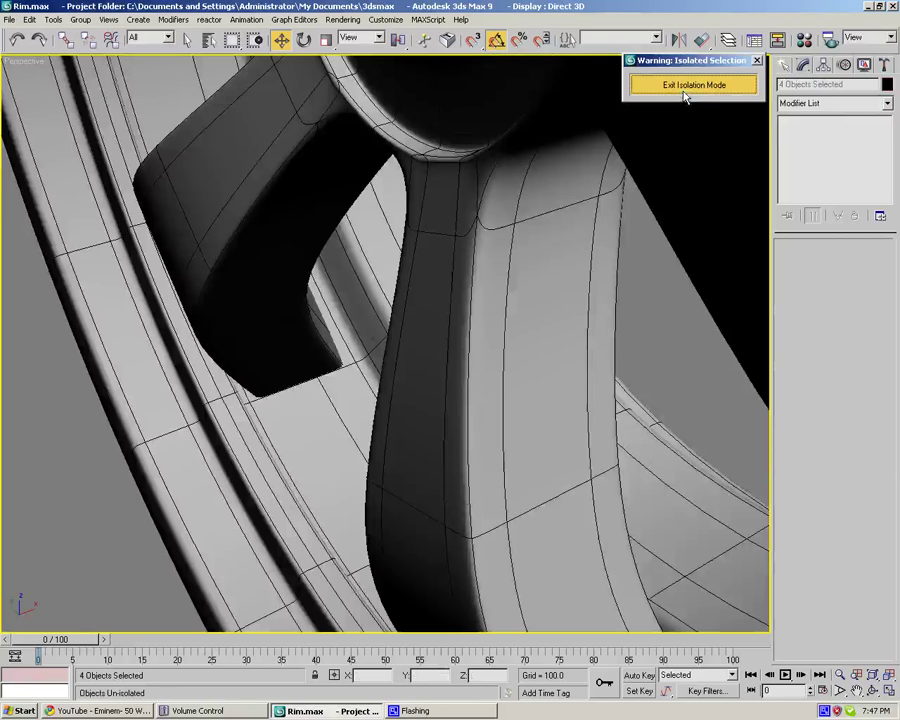
Clear the selection and save the Rim.max scene.
click(619, 158)
alt+middle_drag(619, 158, 322, 353)
scroll(534, 287, down, 5)
scroll(535, 292, down, 5)
scroll(504, 354, up, 5)
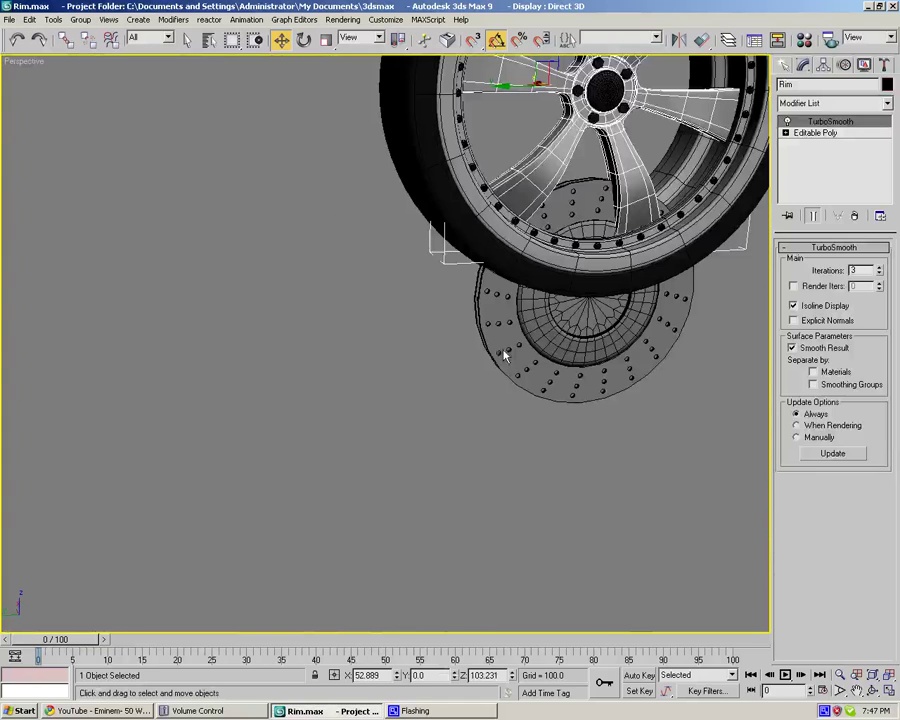
click(640, 447)
key(ctrl+s)
Select the brake disc together with the overlapping wheel parts, and remove the rim, bolts and tyre from the selection.
middle_drag(633, 436, 508, 493)
drag(656, 516, 291, 191)
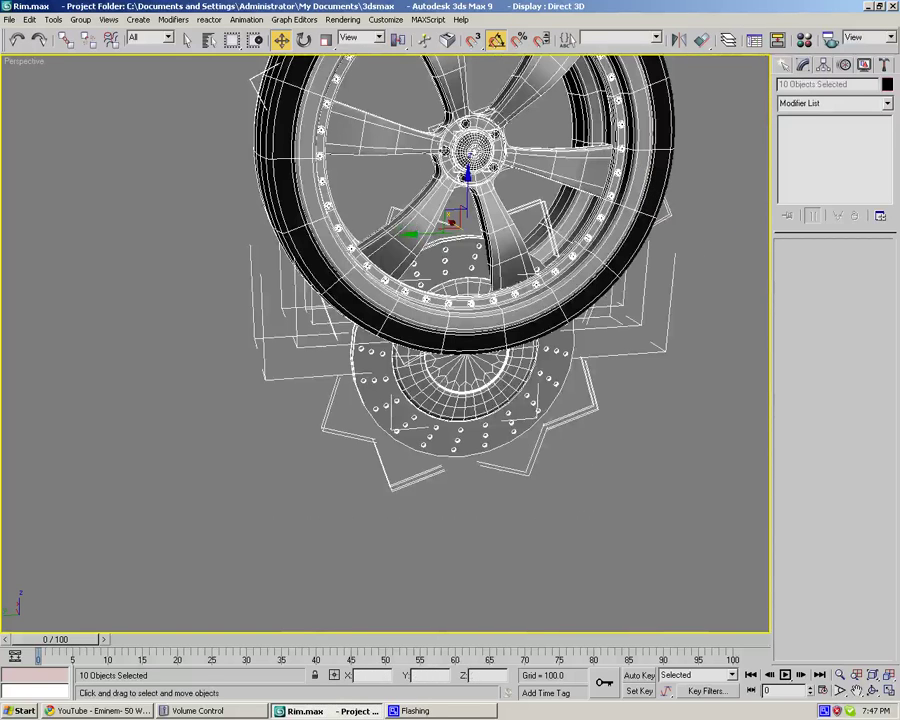
alt+click(378, 138)
ctrl+click(442, 148)
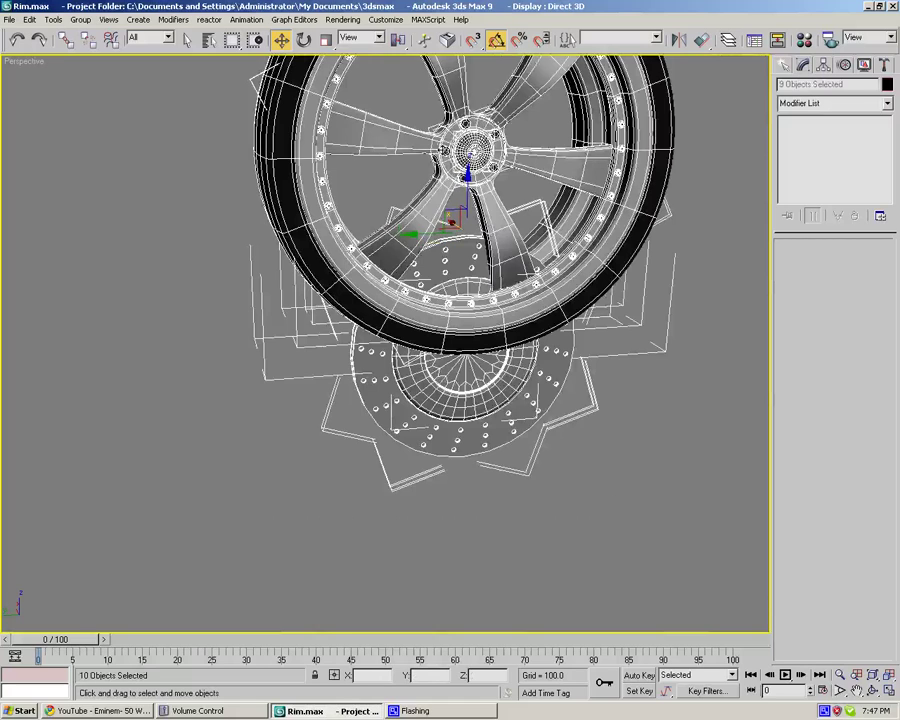
ctrl+click(444, 149)
ctrl+click(445, 150)
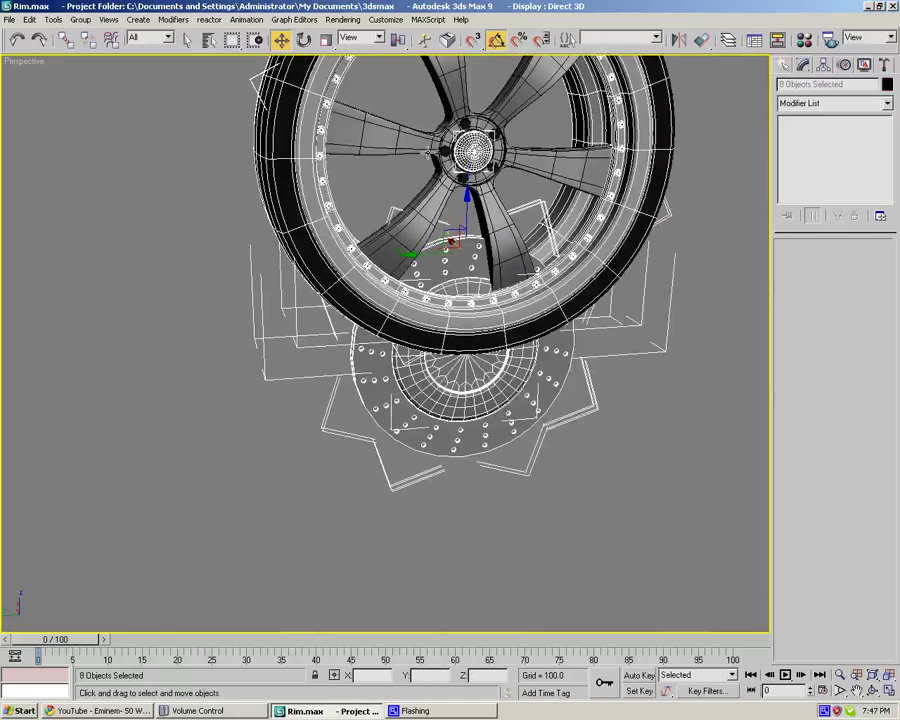
alt+click(321, 131)
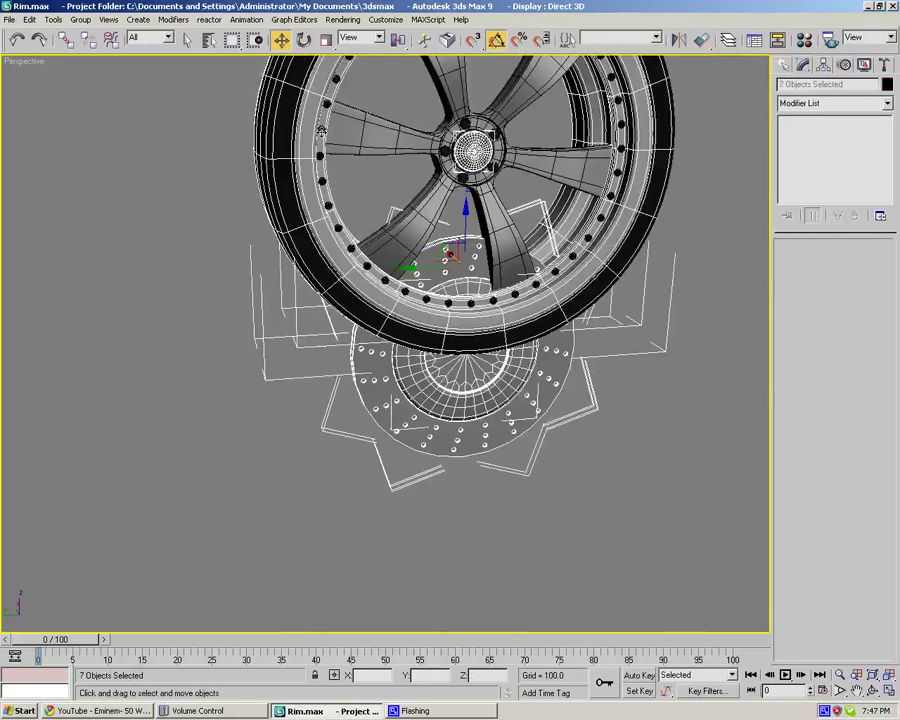
alt+click(280, 141)
alt+click(286, 145)
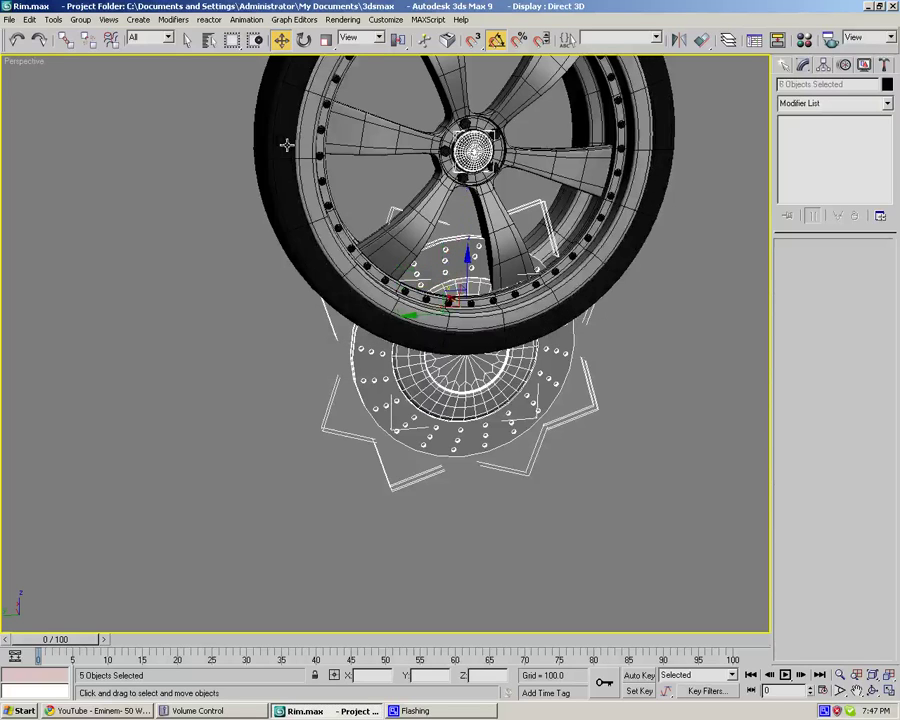
In the Left view, deselect the centre cap and move the four brake disc parts up to the wheel's centre.
right_click(25, 63)
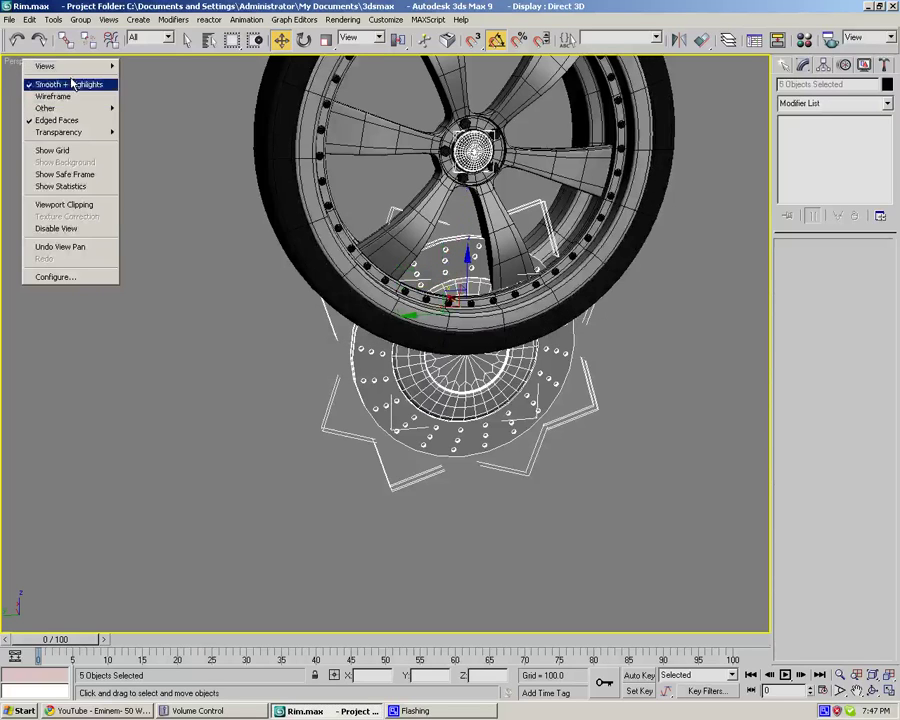
mouse_move(76, 66)
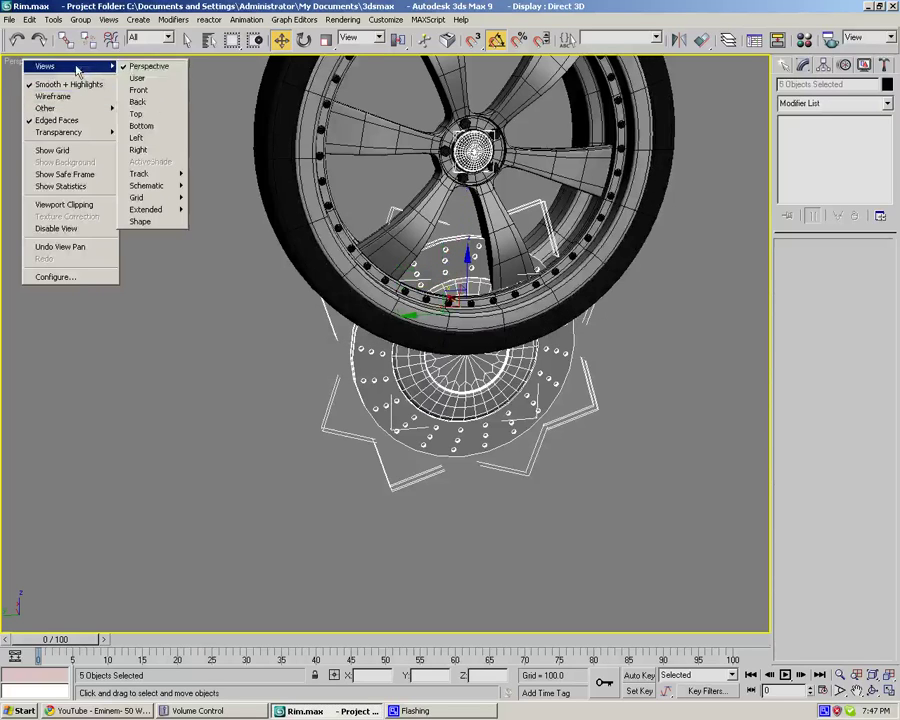
click(140, 137)
middle_drag(401, 300, 393, 337)
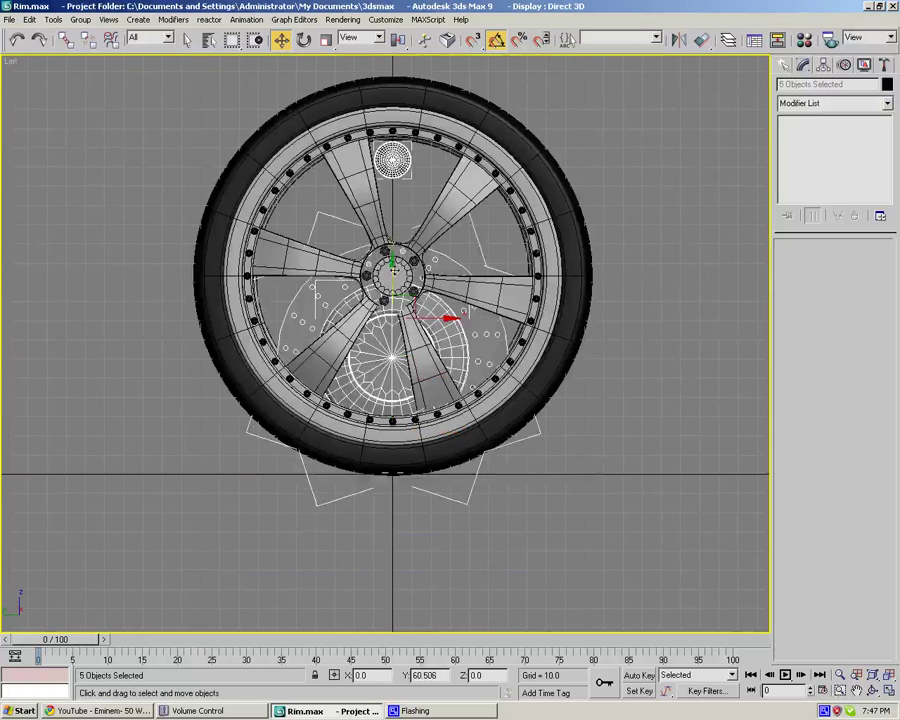
drag(393, 266, 395, 378)
alt+click(386, 430)
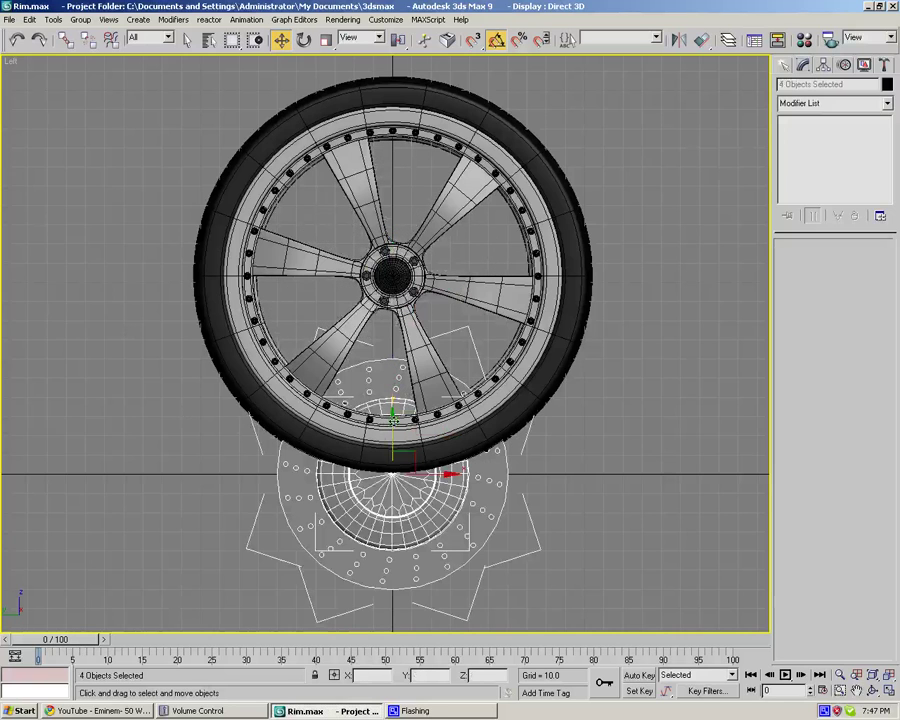
drag(395, 424, 403, 215)
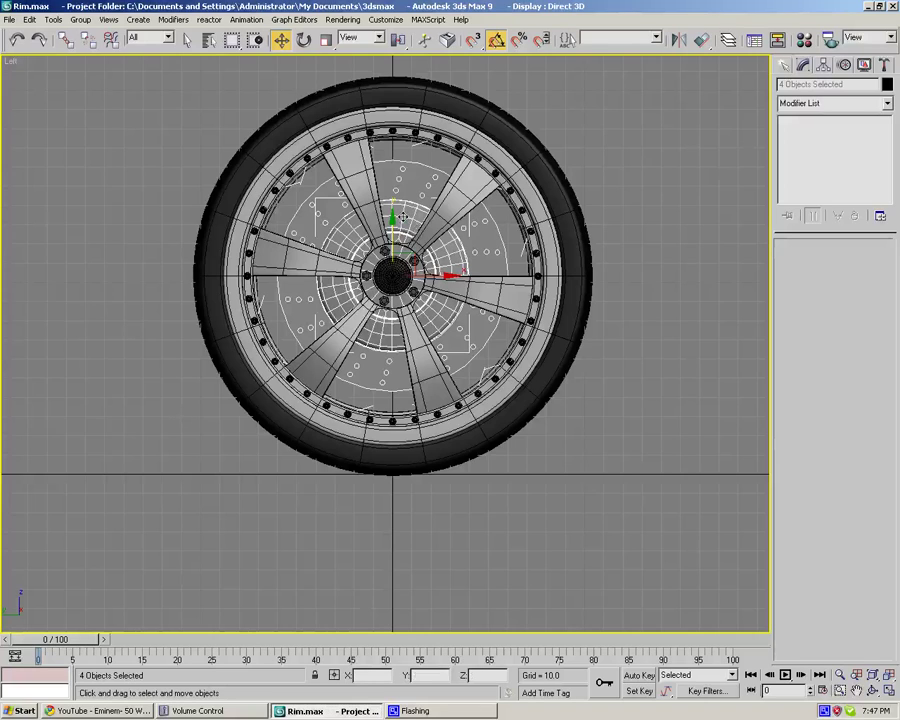
right_click(291, 50)
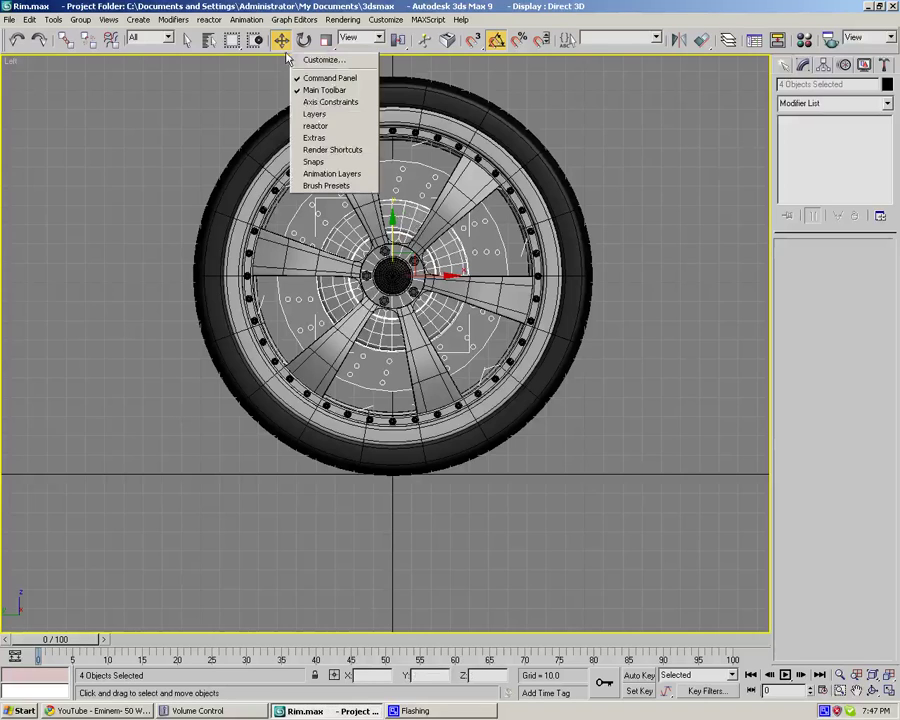
right_click(280, 44)
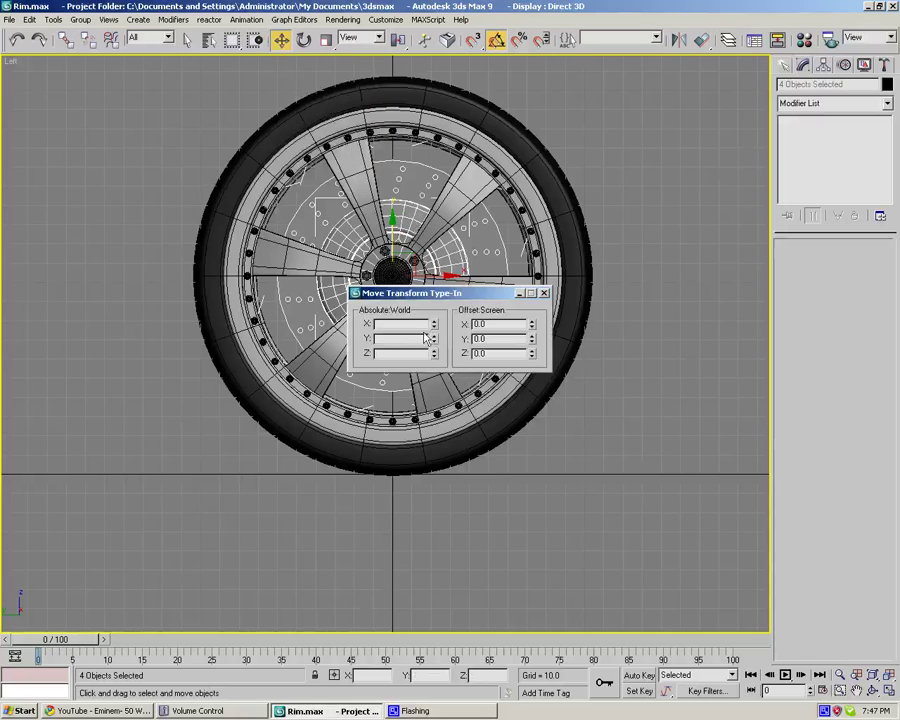
click(544, 293)
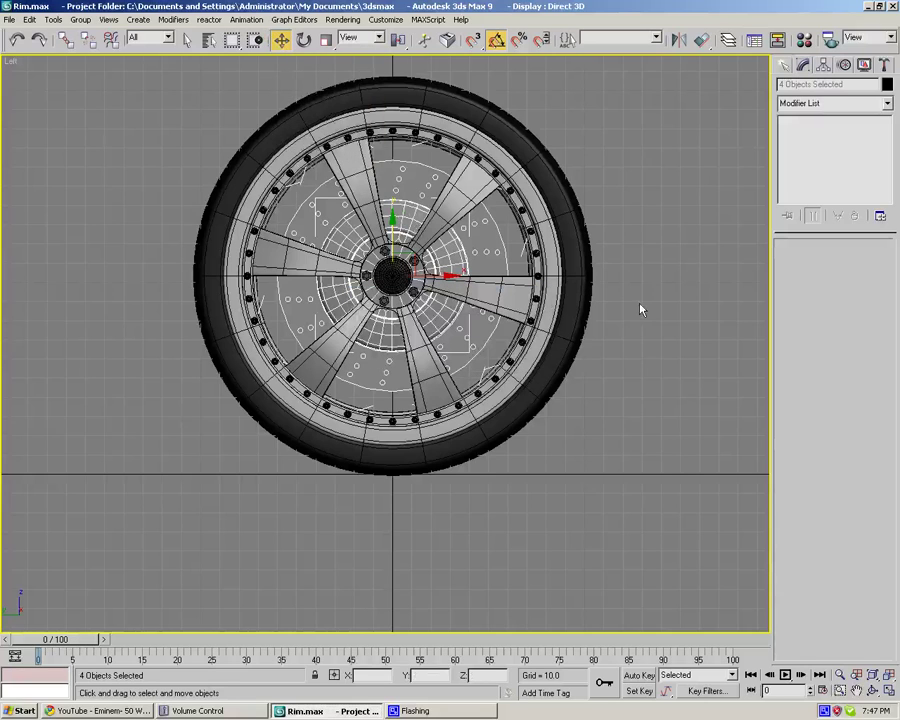
Nudge the brake disc down by about 0.5 to centre it on the wheel's centre cap.
scroll(455, 316, up, 10)
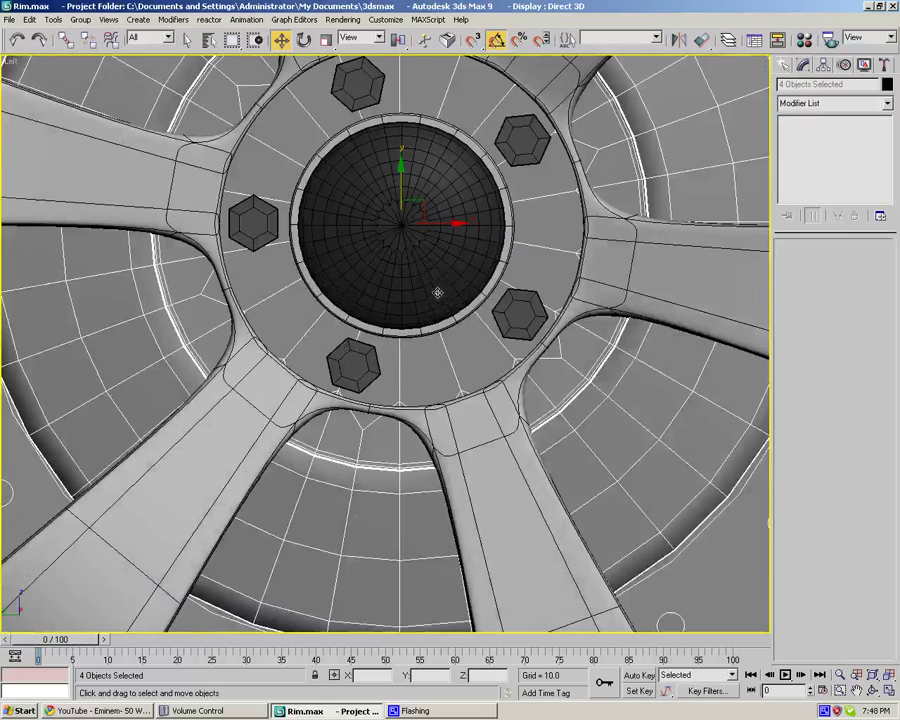
middle_drag(422, 307, 417, 361)
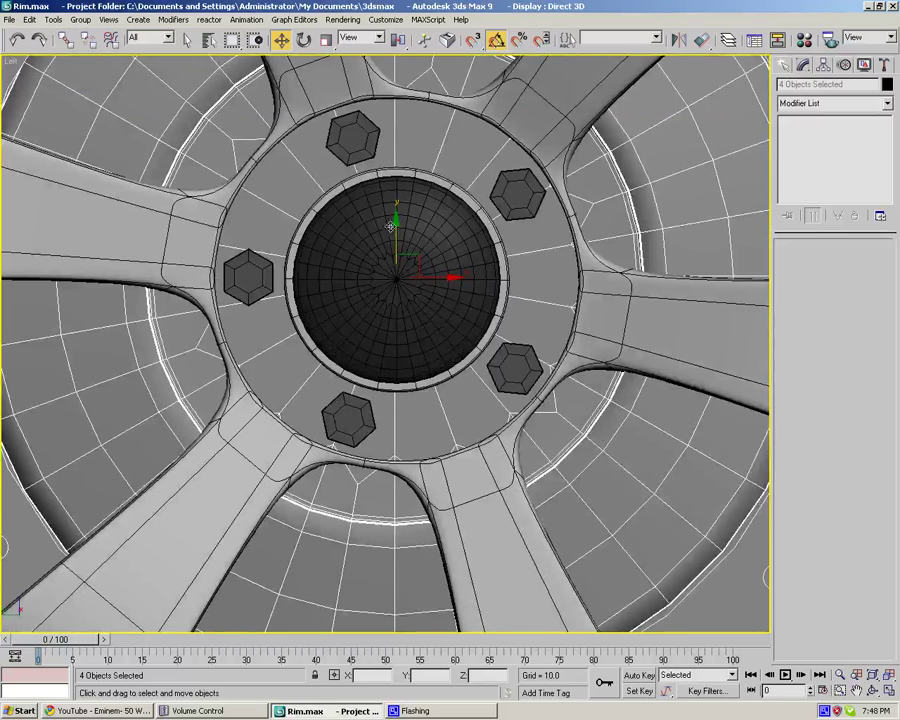
drag(396, 225, 396, 231)
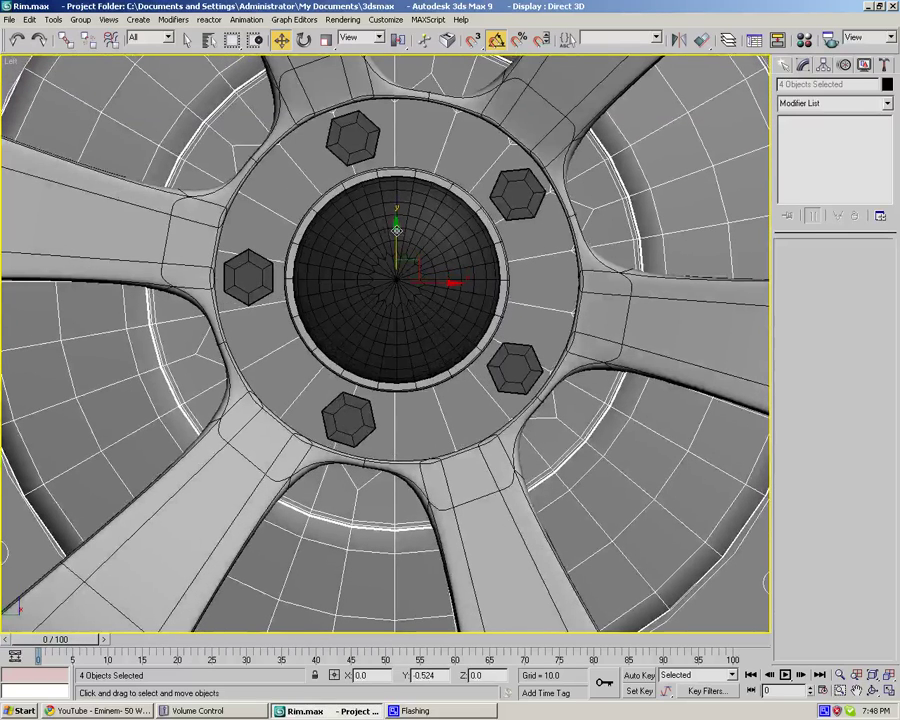
Return to the Perspective view, deselect the brake disc, and examine how it sits behind the rim's spokes.
scroll(391, 237, down, 5)
key(p)
middle_drag(397, 254, 222, 394)
middle_drag(222, 394, 448, 384)
alt+middle_drag(448, 384, 370, 406)
scroll(579, 404, up, 4)
middle_drag(579, 404, 409, 322)
key(z)
scroll(410, 329, up, 3)
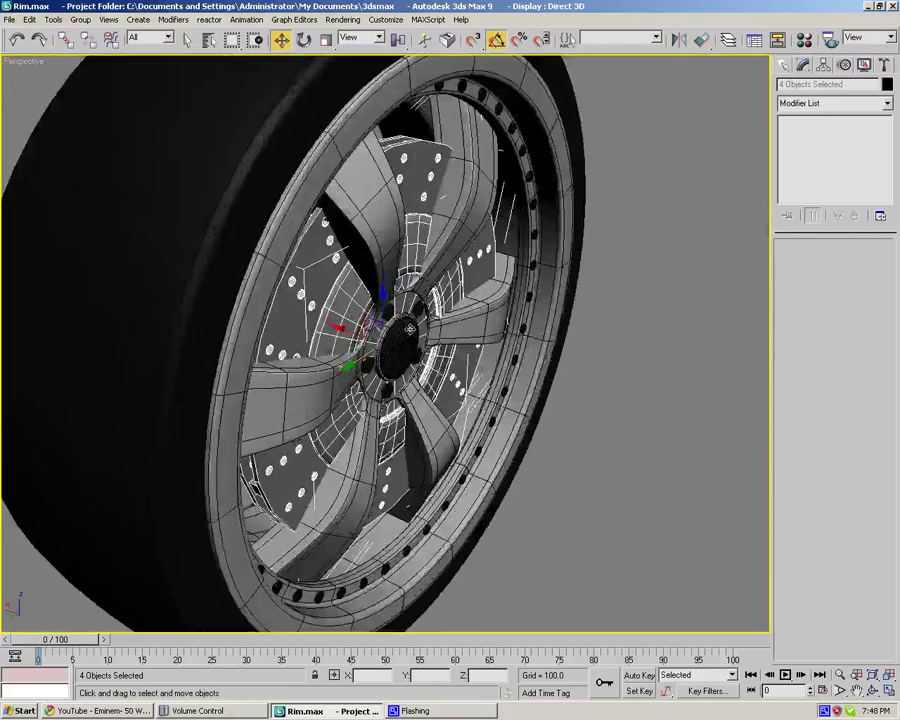
scroll(409, 328, up, 3)
alt+middle_drag(339, 326, 260, 326)
click(673, 419)
scroll(645, 424, up, 2)
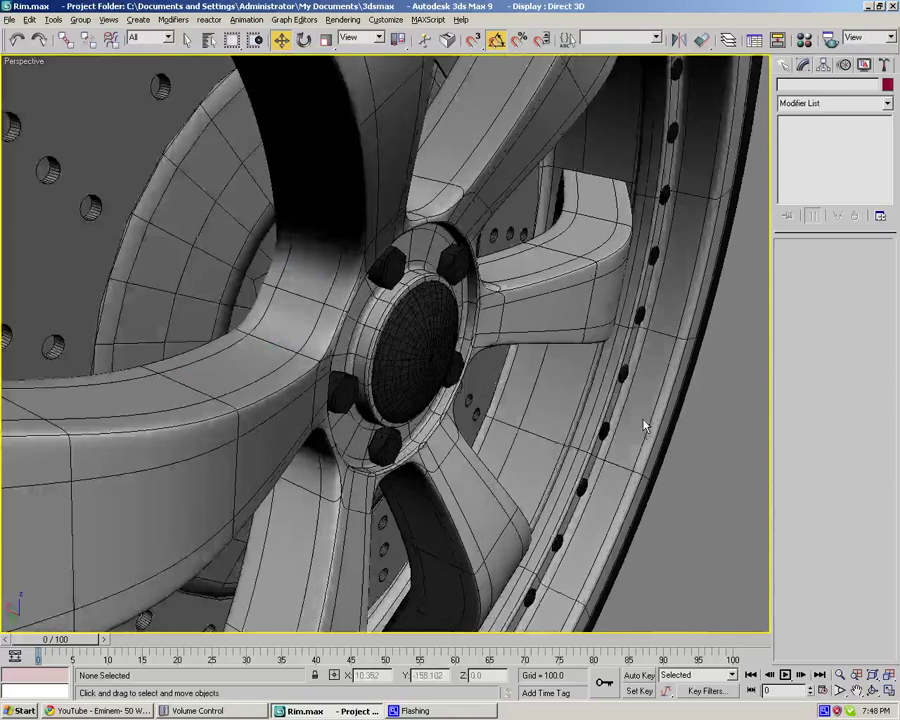
alt+middle_drag(645, 424, 499, 358)
scroll(596, 398, down, 5)
scroll(580, 400, down, 4)
scroll(566, 402, up, 7)
scroll(371, 314, up, 4)
middle_drag(380, 326, 405, 322)
Assign the Material Tyre material to the brake disc's hub, Cylinder02.
key(m)
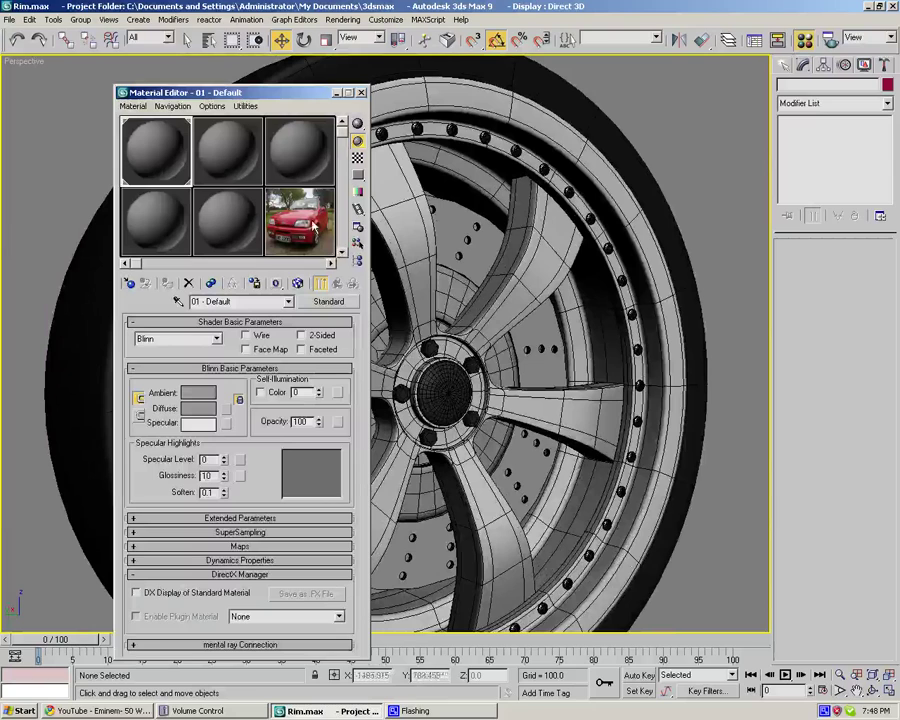
drag(343, 133, 346, 243)
click(303, 220)
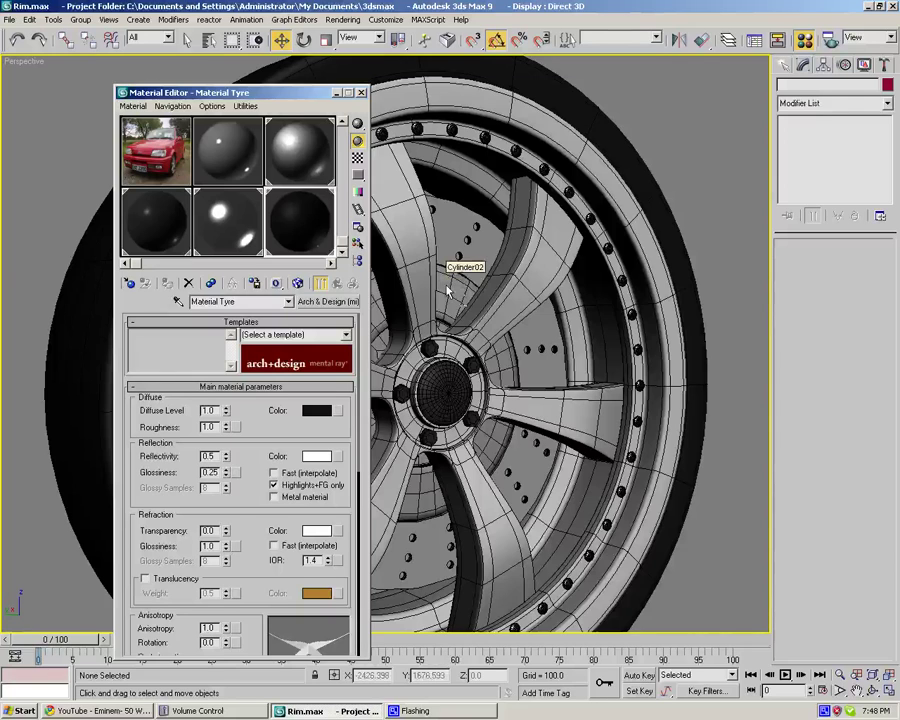
middle_drag(447, 287, 604, 303)
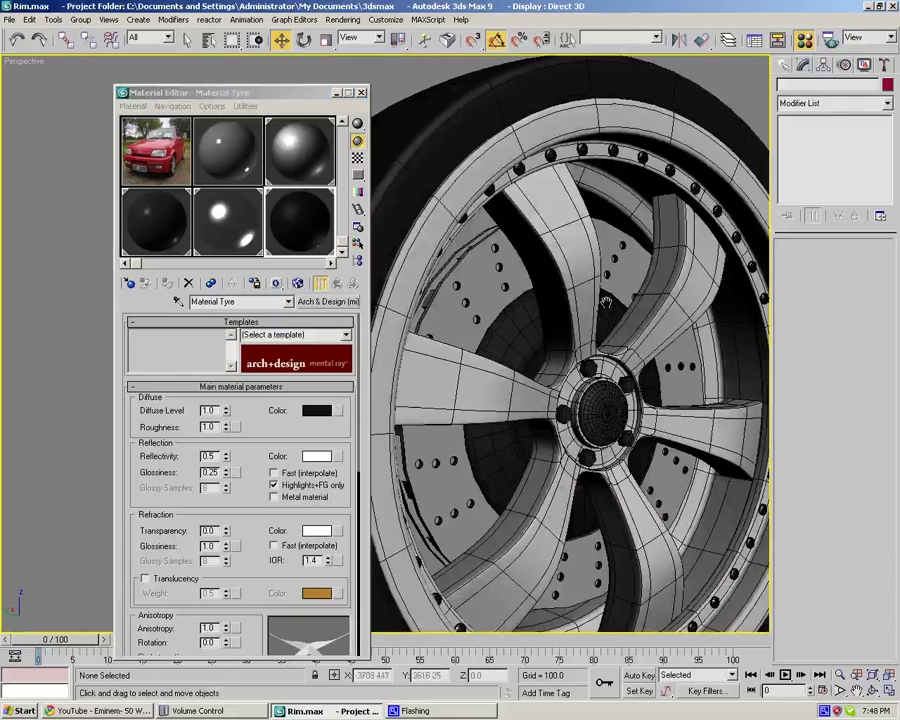
Apply the Brushed Metal template to the Arch & Design material Material #2.
click(232, 168)
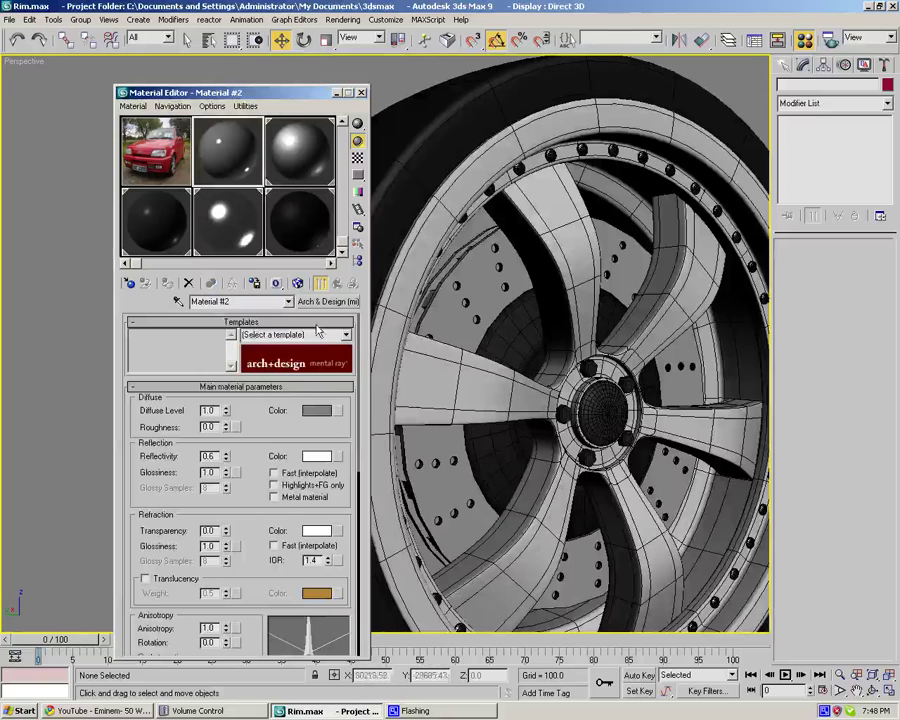
click(346, 335)
drag(347, 356, 349, 396)
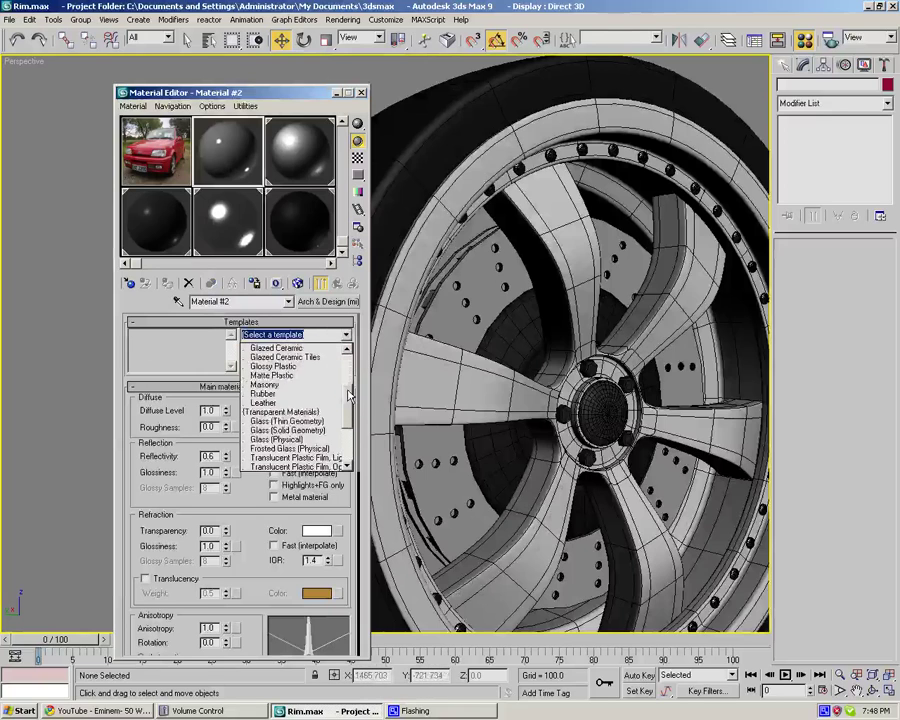
scroll(300, 437, down, 2)
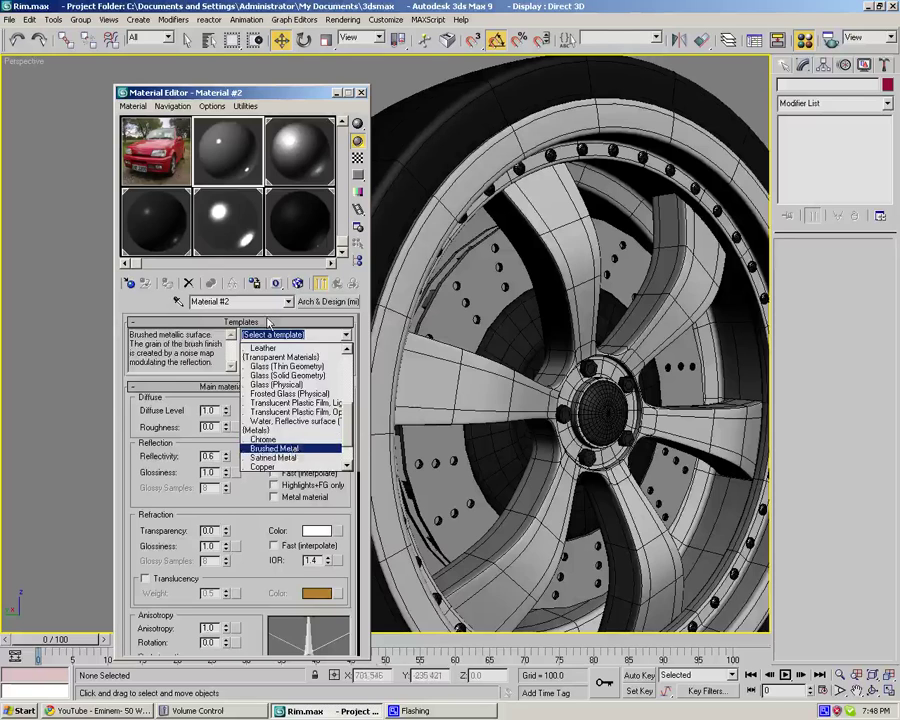
click(274, 448)
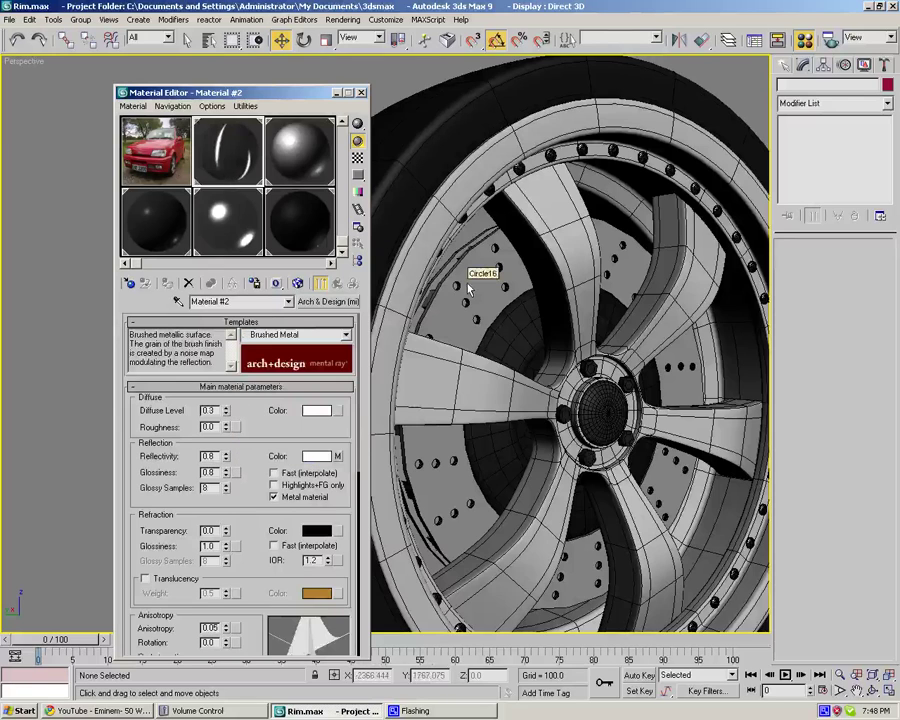
Assign Material #2 to the front drilled ring, Circle16, and the cooling fins, Box02, and close the material editor.
drag(245, 165, 440, 275)
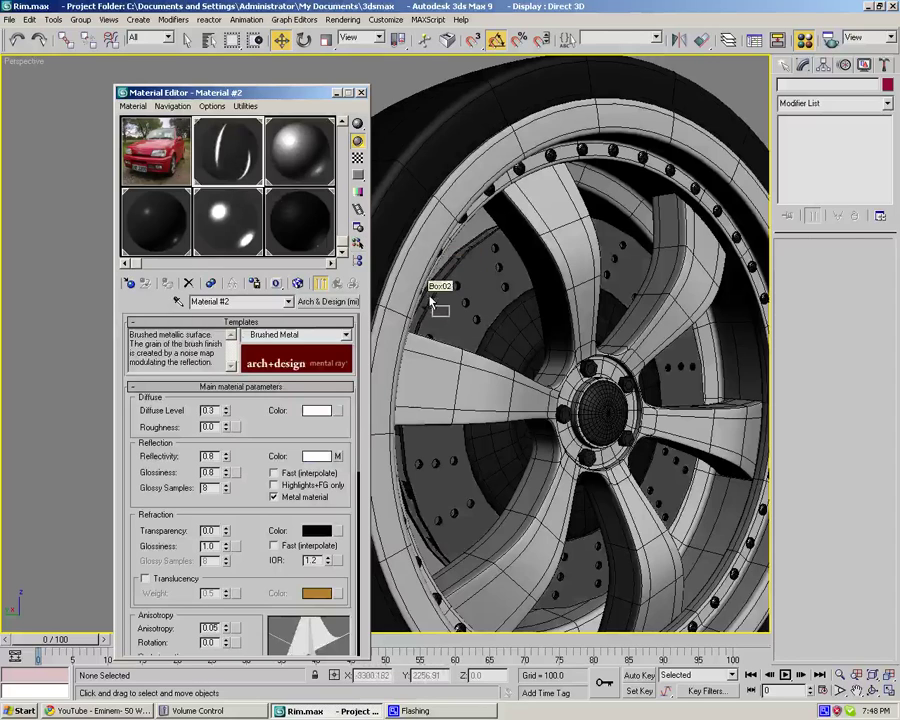
drag(430, 300, 430, 300)
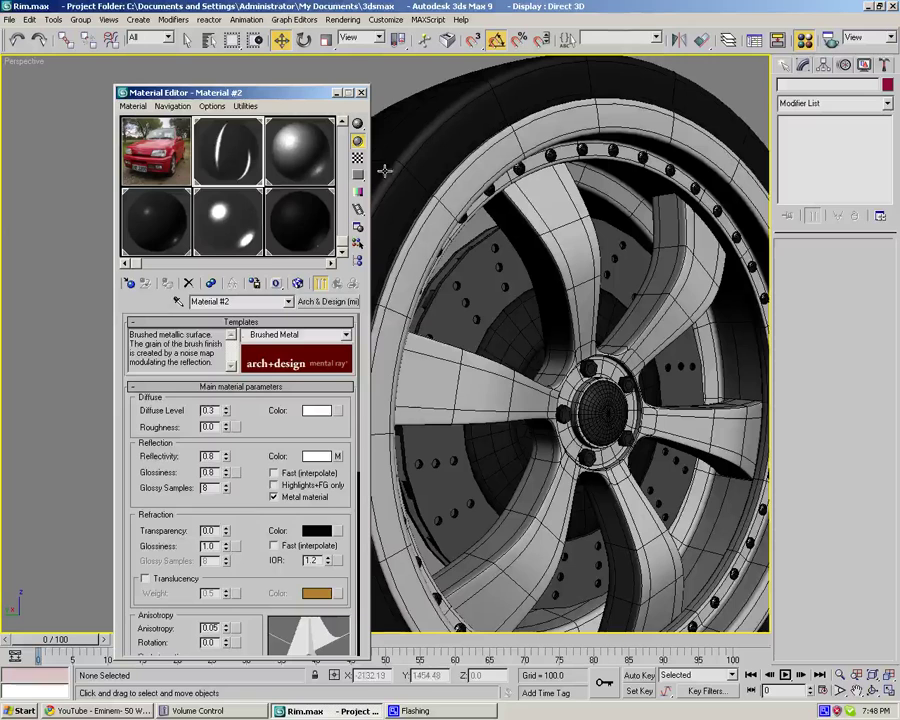
click(361, 93)
Unhide all objects to bring back the backdrop, and view the complete wheel with its brake disc.
right_click(265, 137)
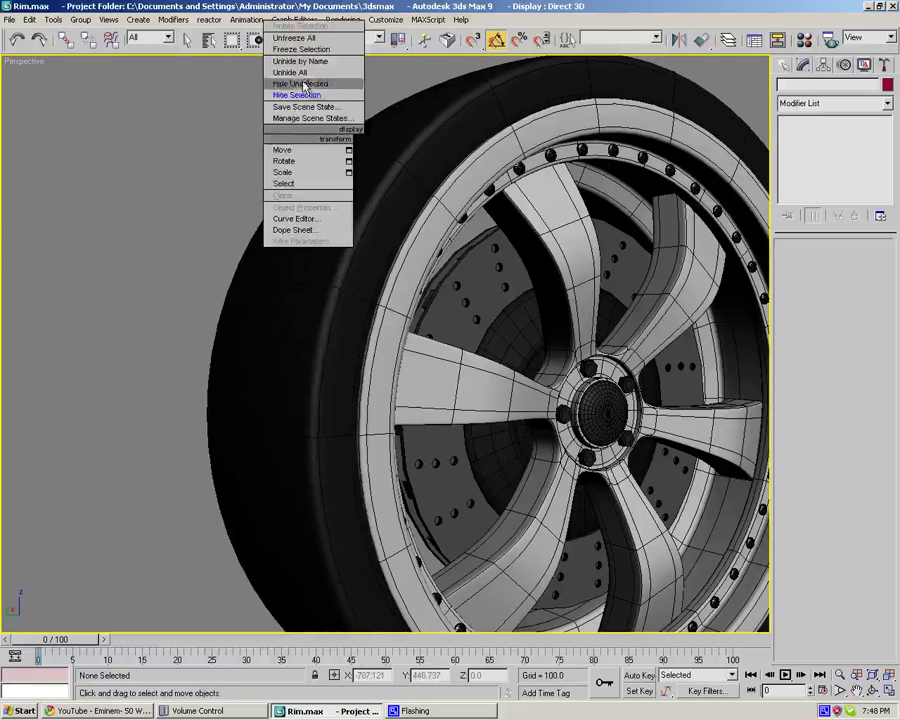
click(299, 75)
scroll(298, 80, down, 6)
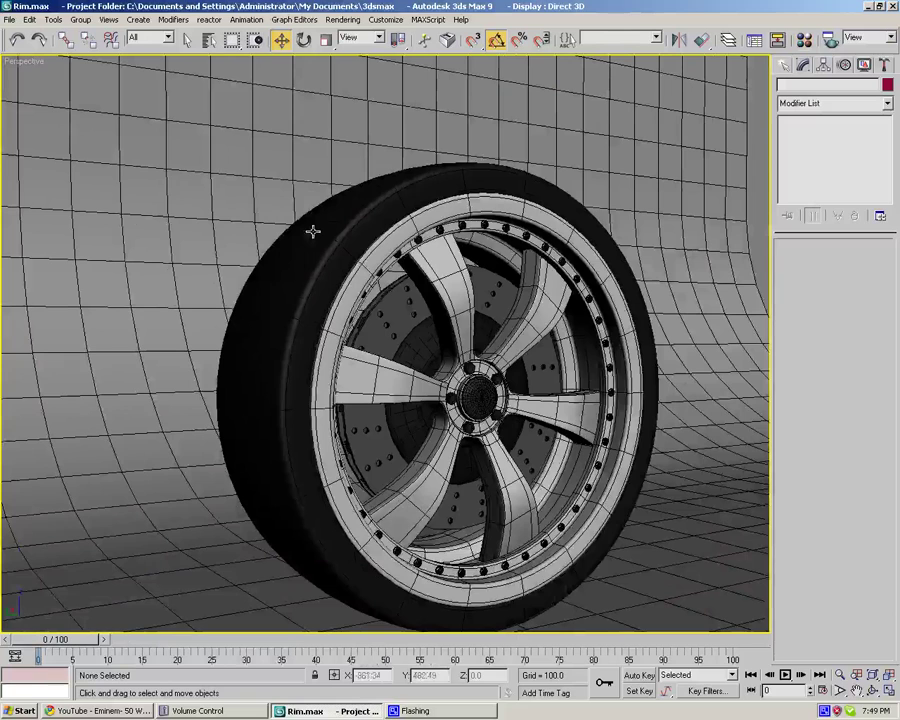
alt+middle_drag(425, 319, 380, 310)
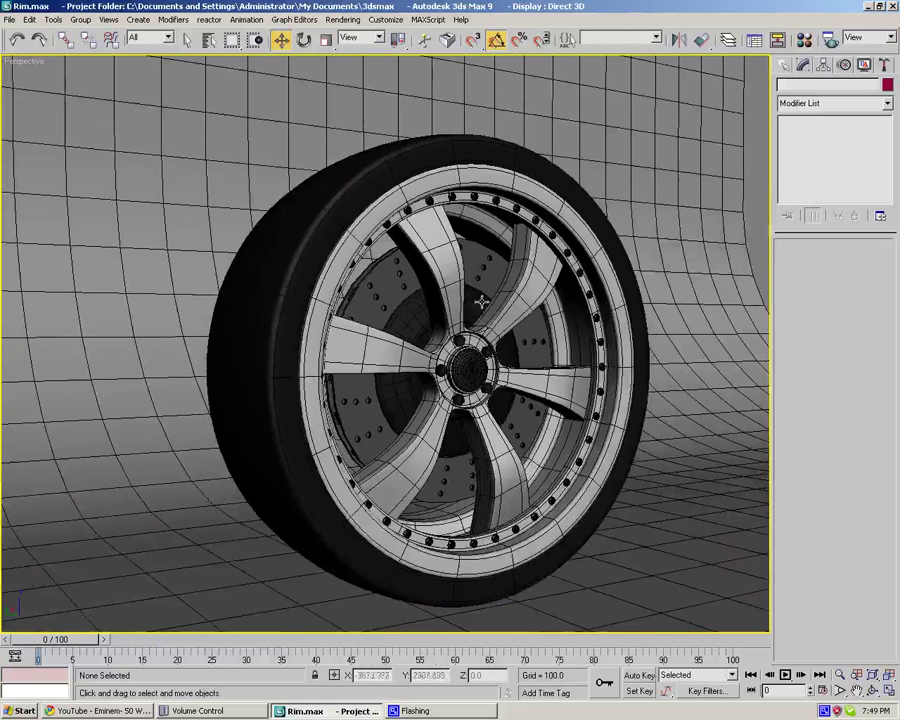
alt+middle_drag(473, 302, 463, 299)
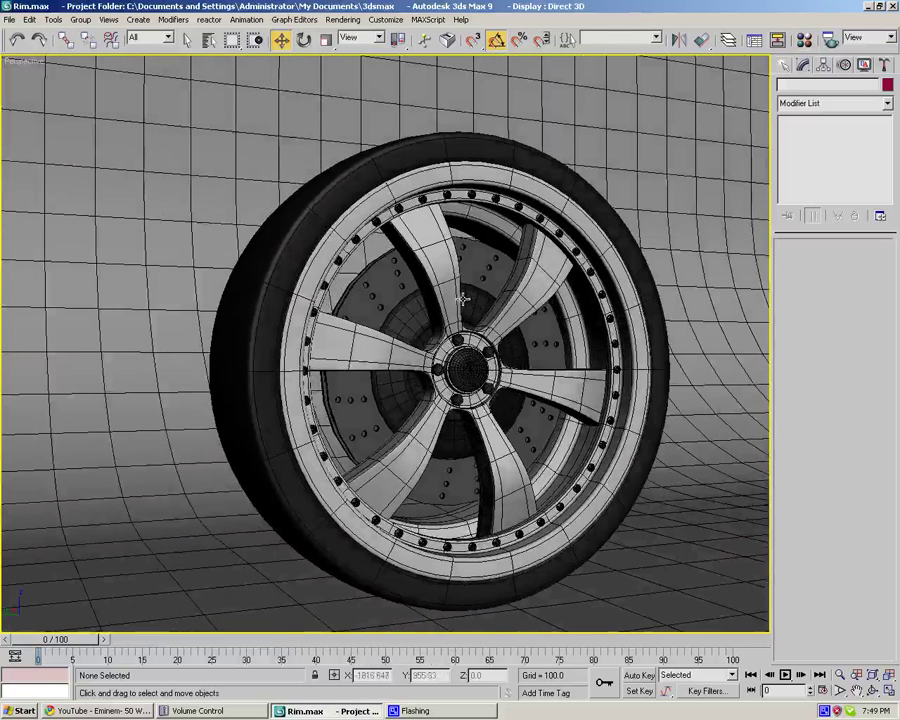
scroll(466, 296, up, 2)
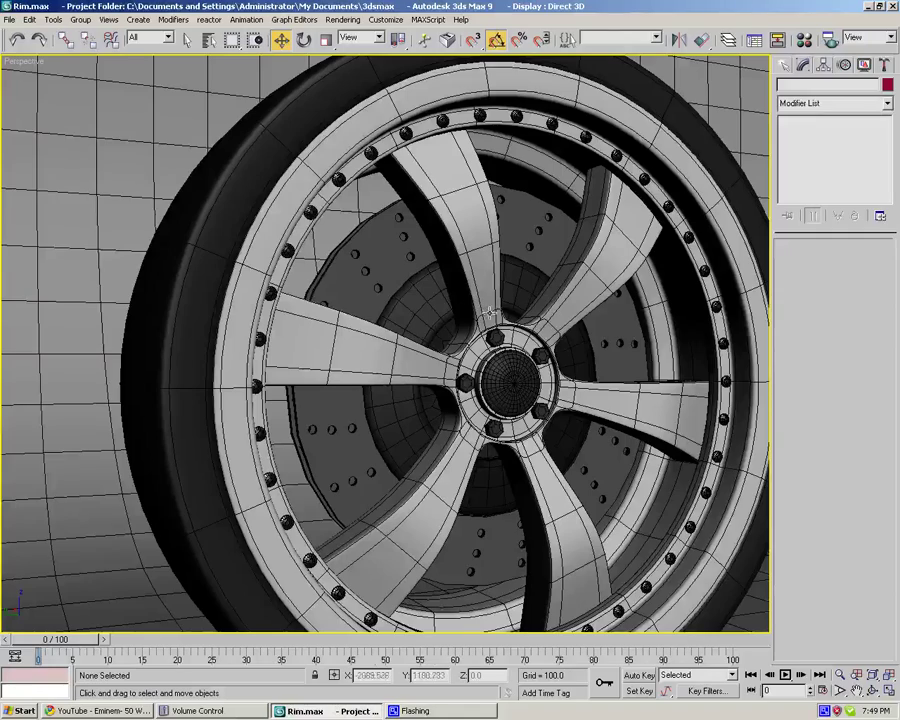
Frame the wheel and brake disc from a tilted close-up angle in the Perspective view and open the Render Scene settings.
alt+middle_drag(490, 313, 466, 299)
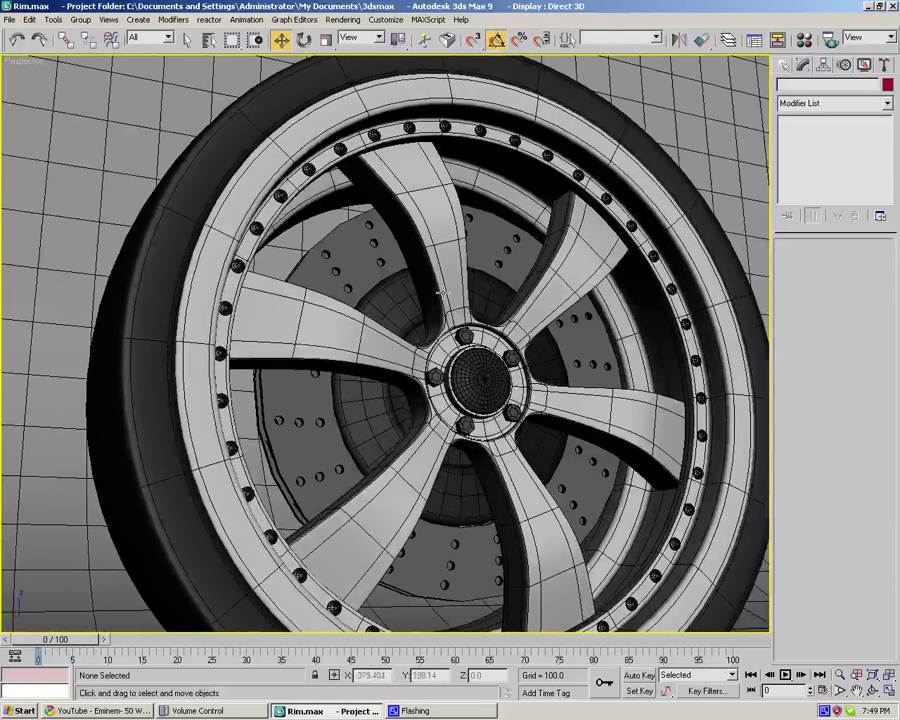
click(342, 19)
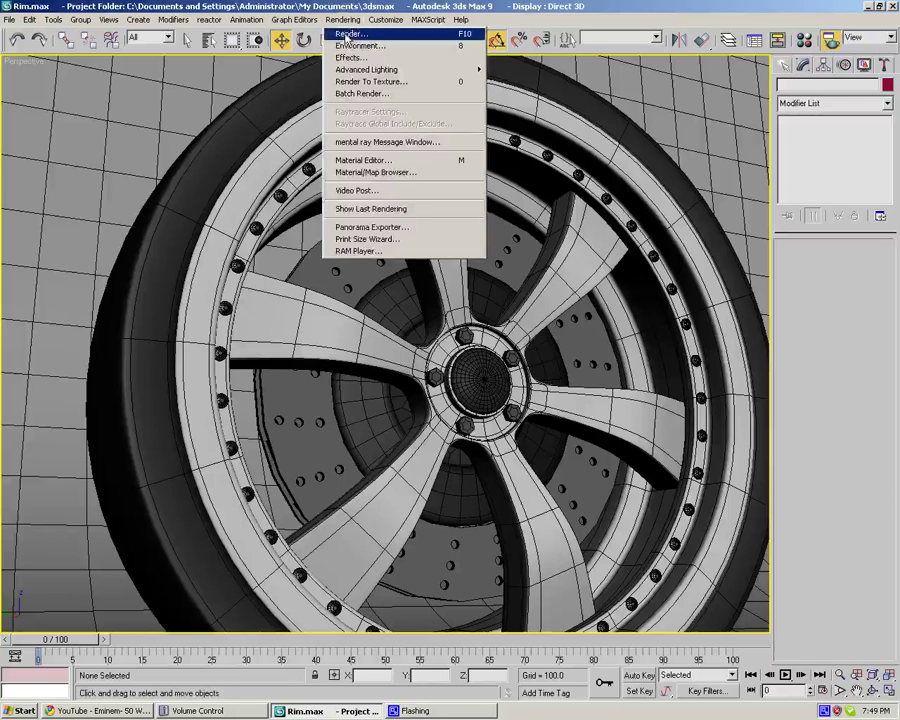
key(Return)
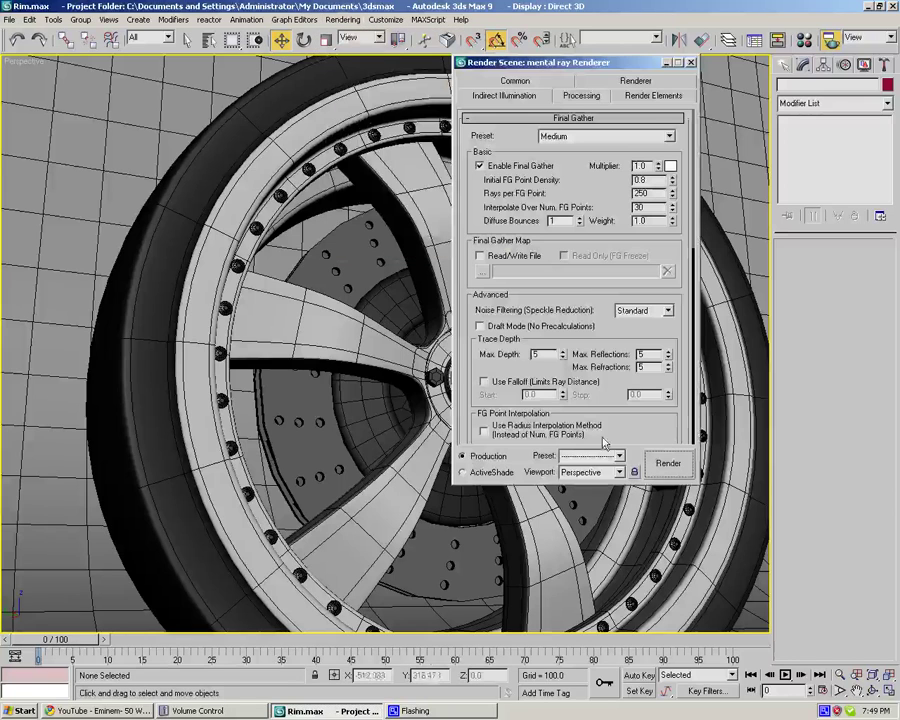
click(664, 463)
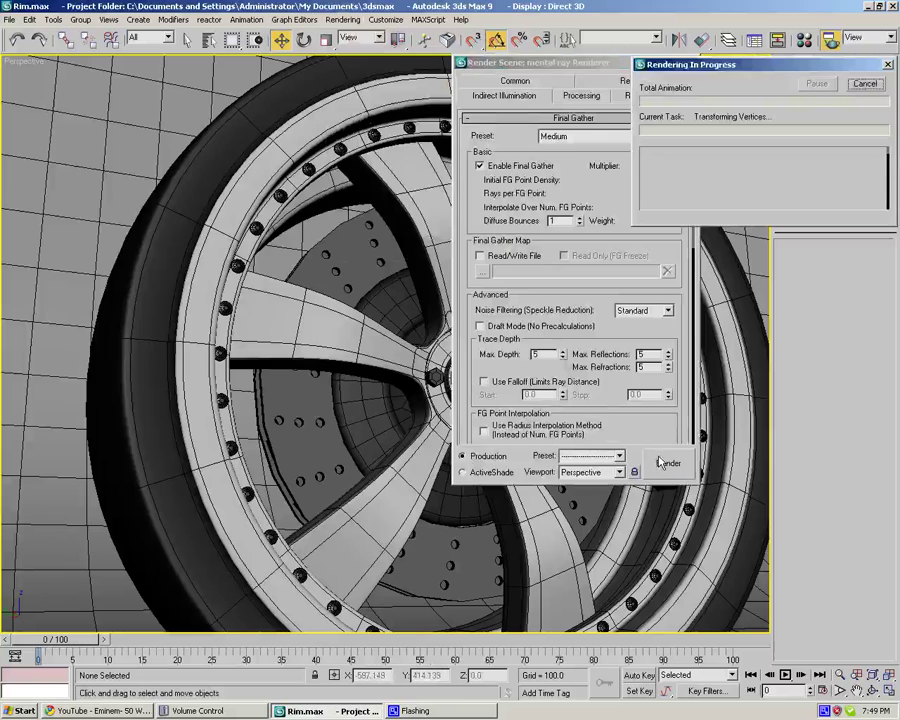
click(412, 390)
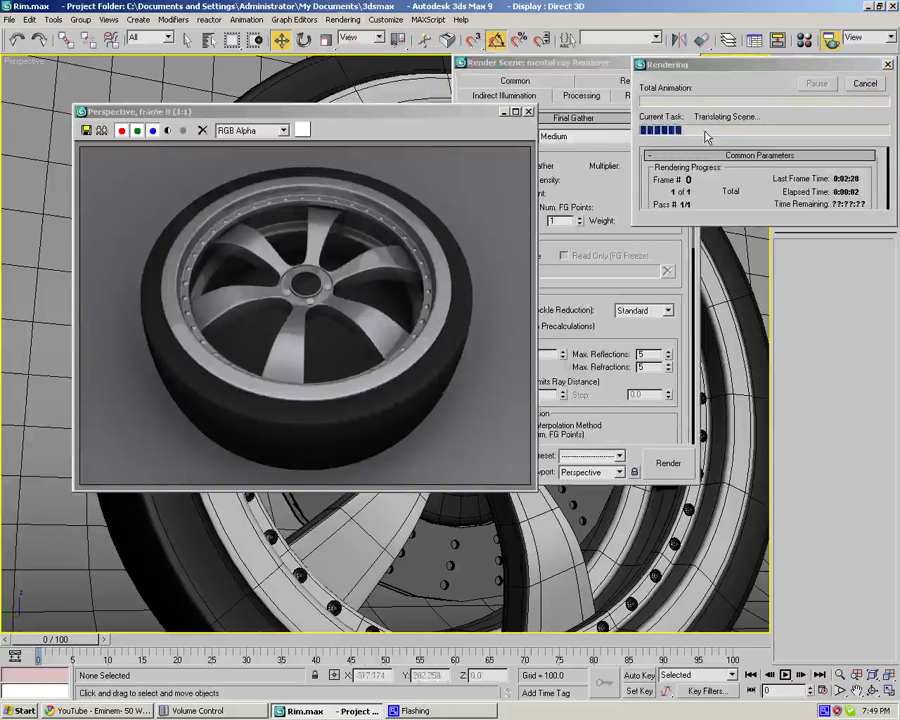
click(857, 87)
click(528, 112)
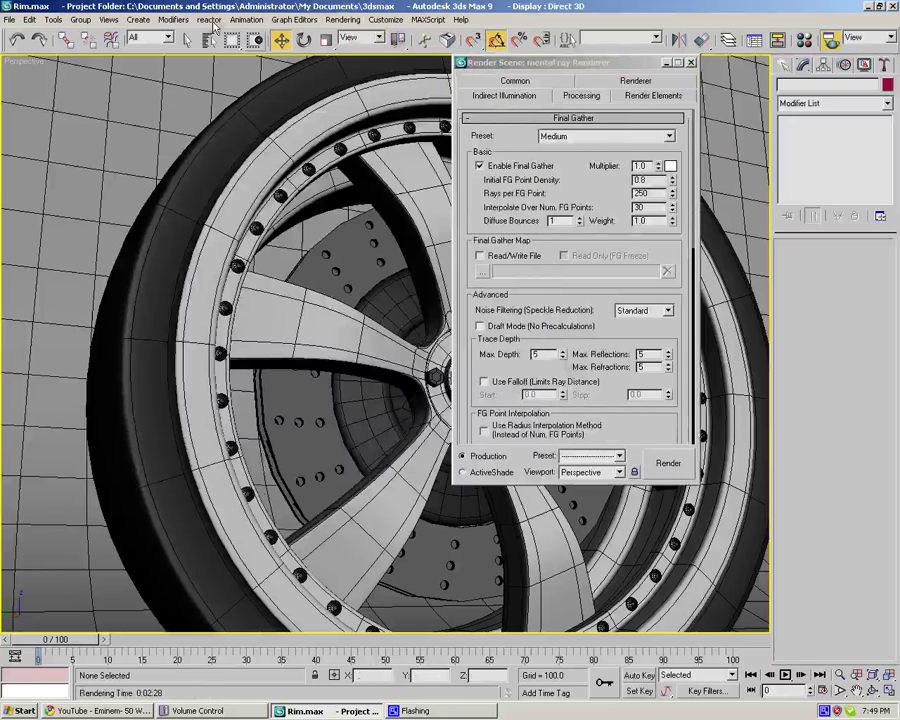
Add a Skylight to the scene beside the wheel in the Perspective view.
click(138, 19)
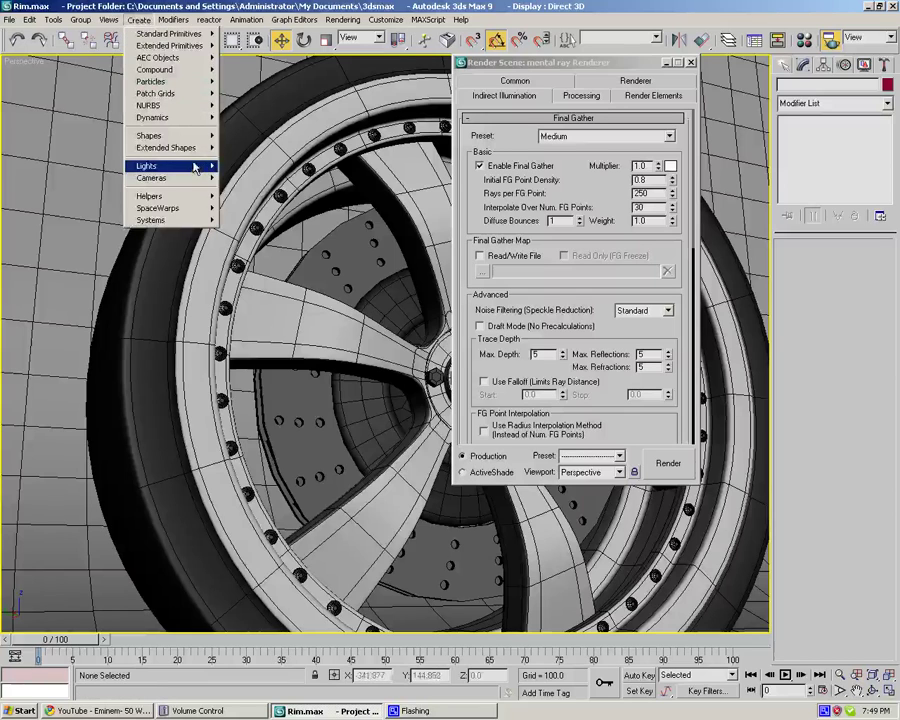
mouse_move(165, 165)
mouse_move(231, 172)
click(331, 225)
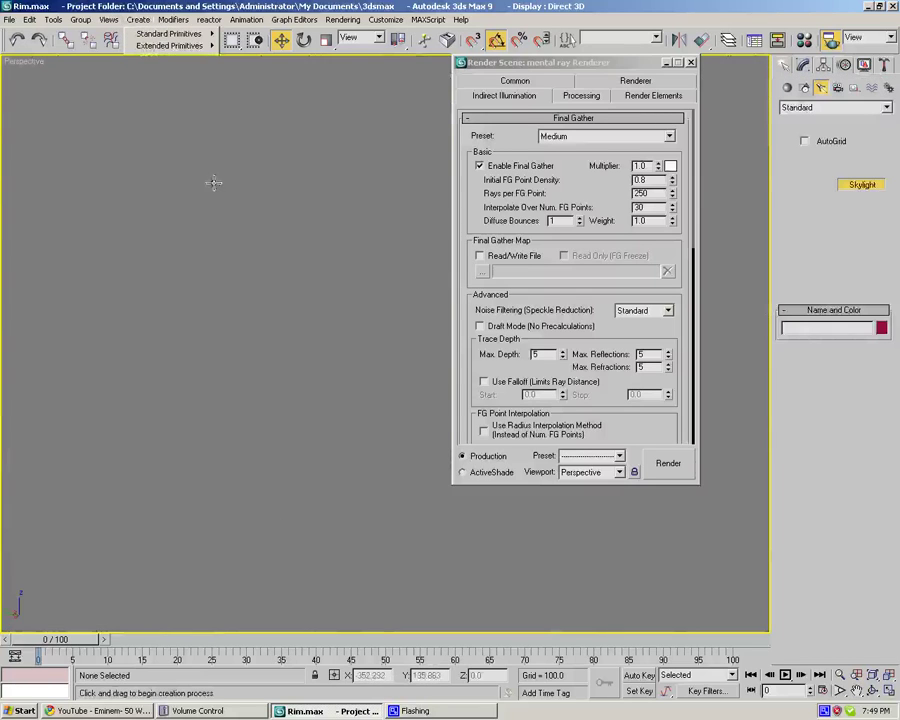
click(272, 182)
Render the Perspective view with the mental ray renderer, review the finished frame, and dismiss the rendered image and the render settings.
click(665, 465)
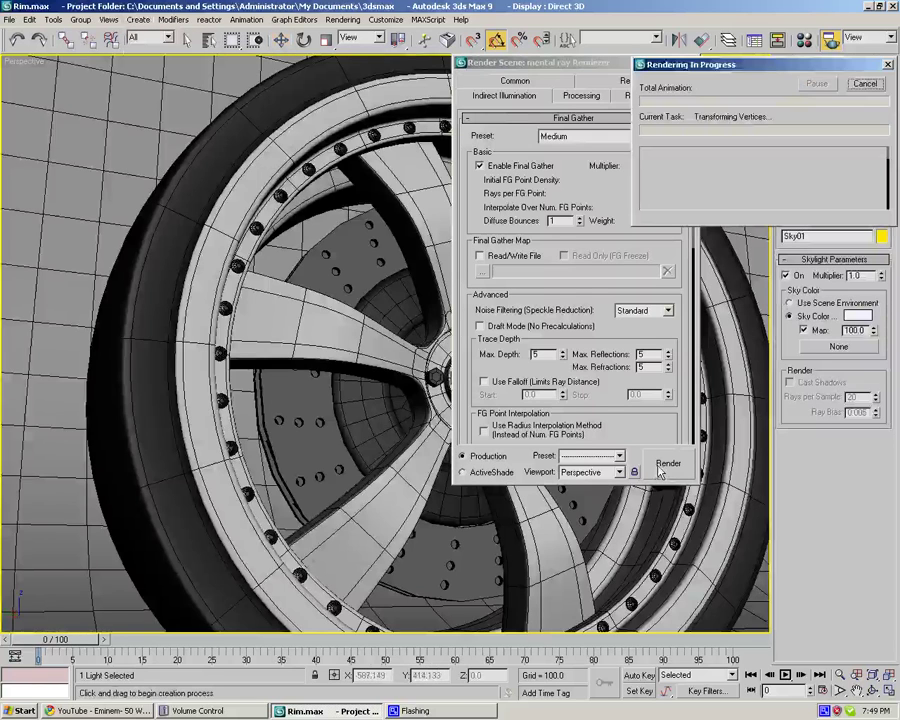
right_click(850, 711)
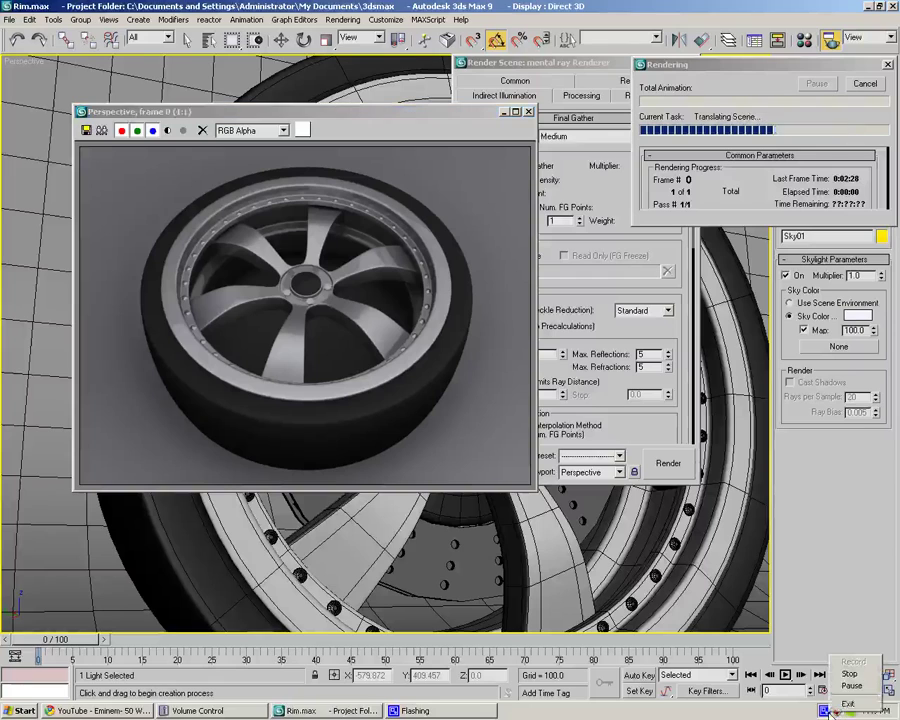
click(850, 686)
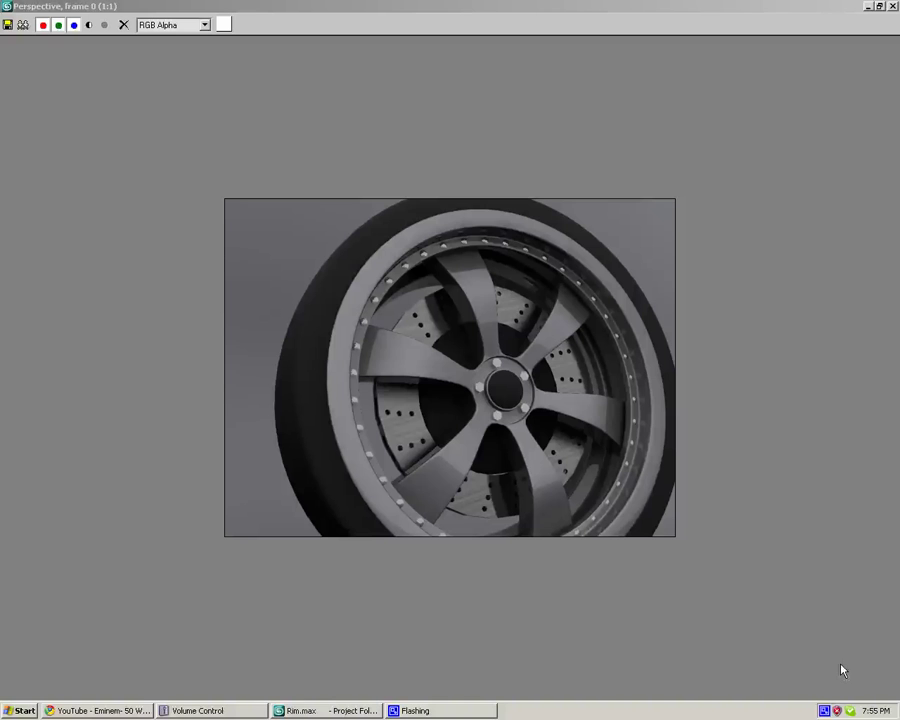
middle_click(748, 404)
click(893, 7)
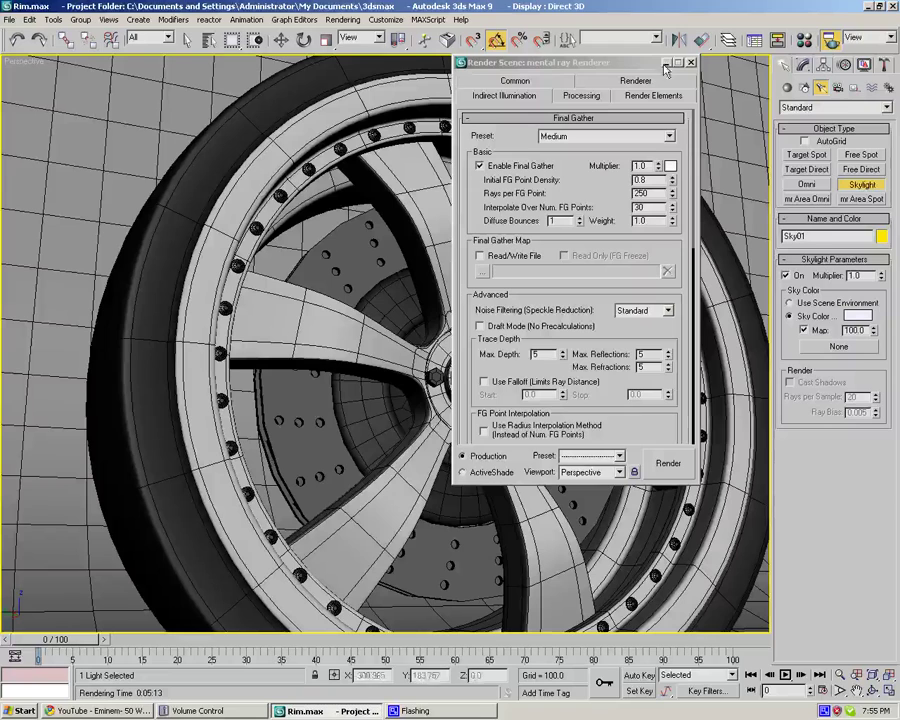
click(650, 38)
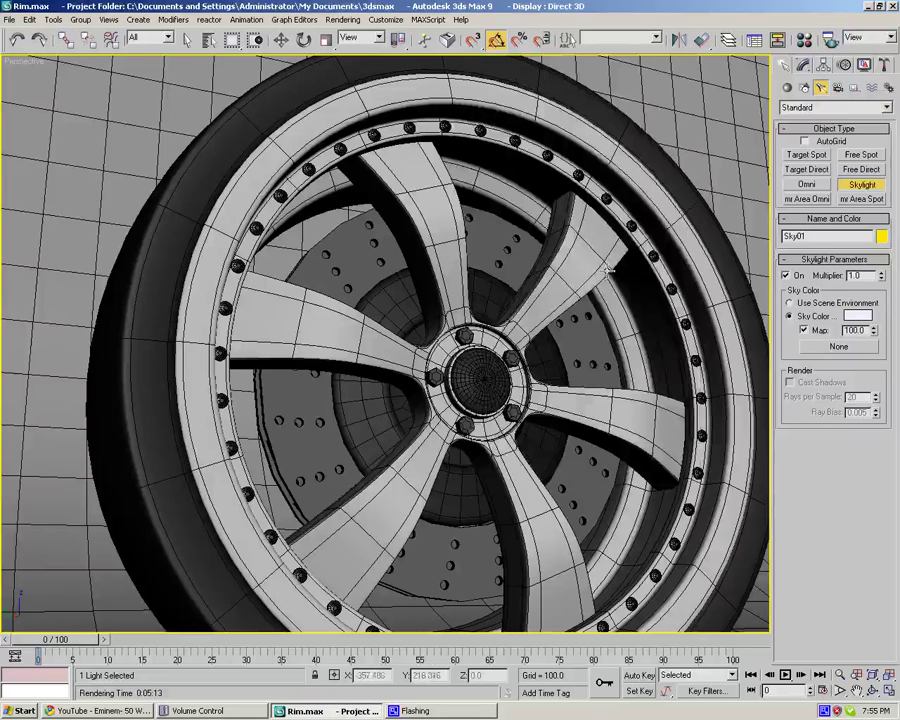